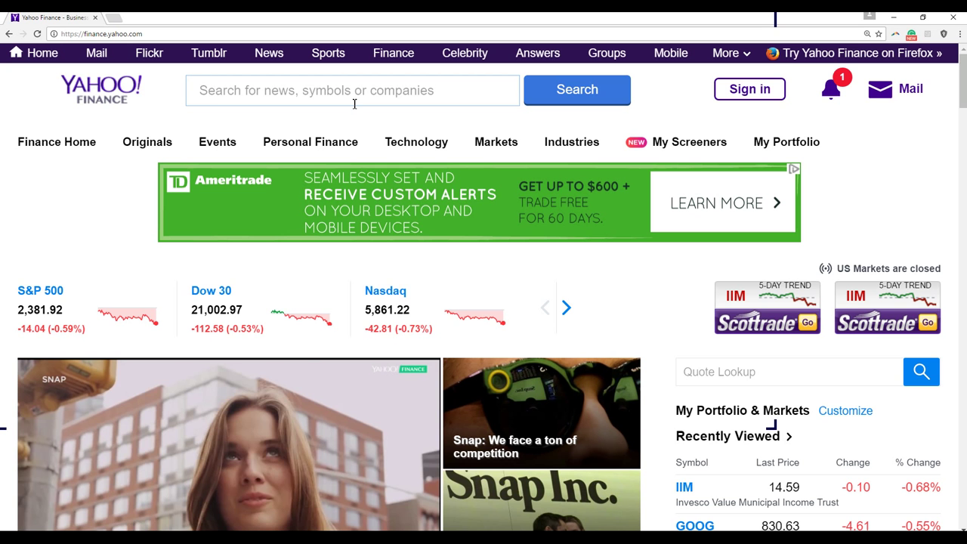
Look up the quote for ticker IIM and open its historical data
left_click(354, 104)
type("iim")
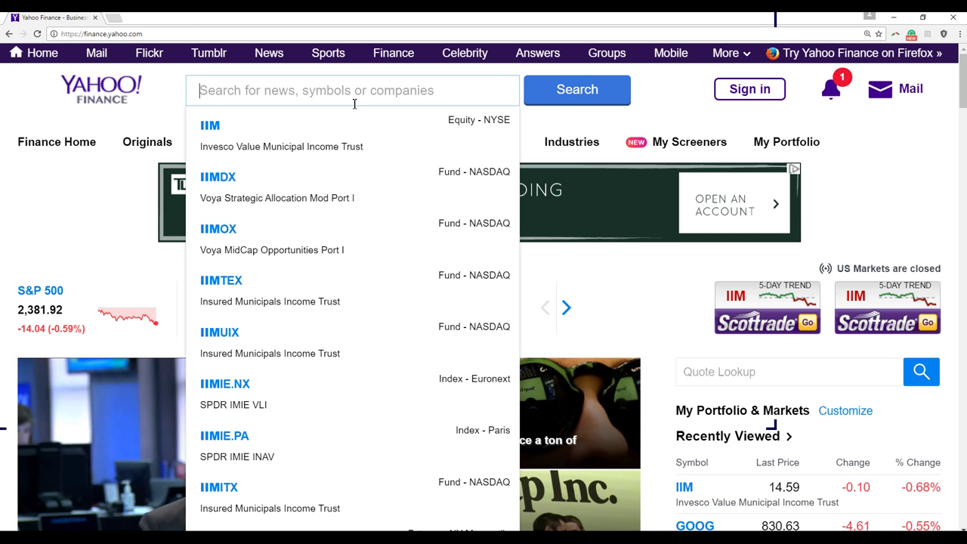
key("Return")
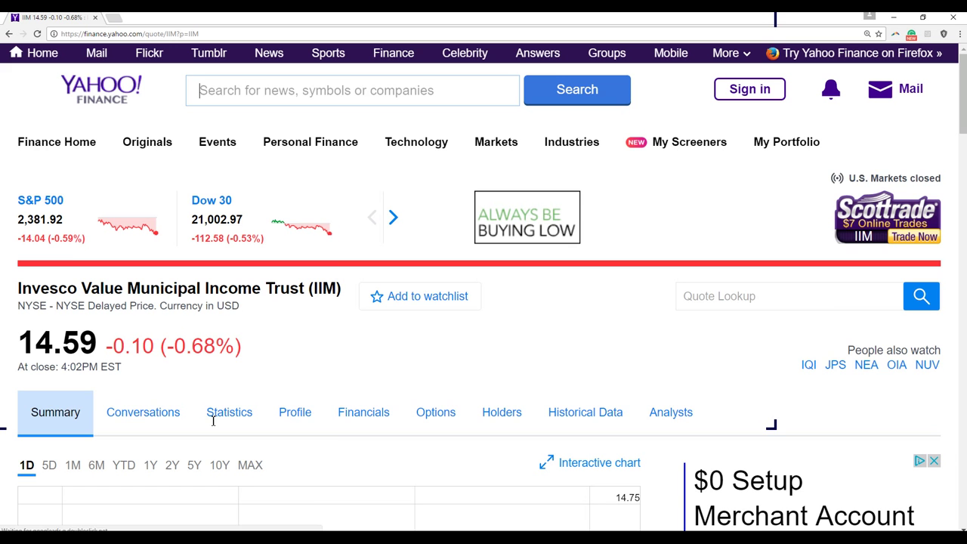
scroll(335, 443, "down", 1)
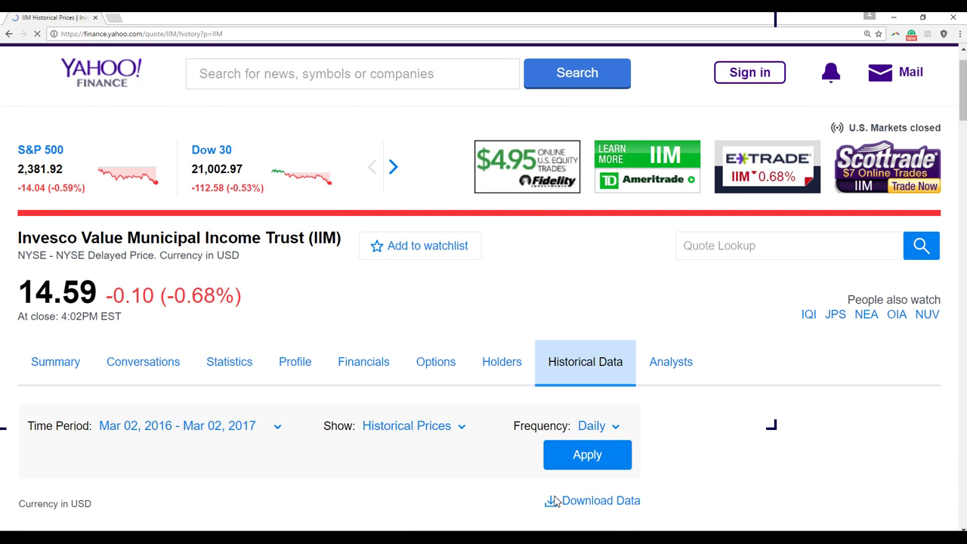
Set the historical prices' time period to five years, 3/2/2012 to 3/2/2017, and apply it with daily frequency
scroll(321, 311, "down", 3)
left_click(278, 225)
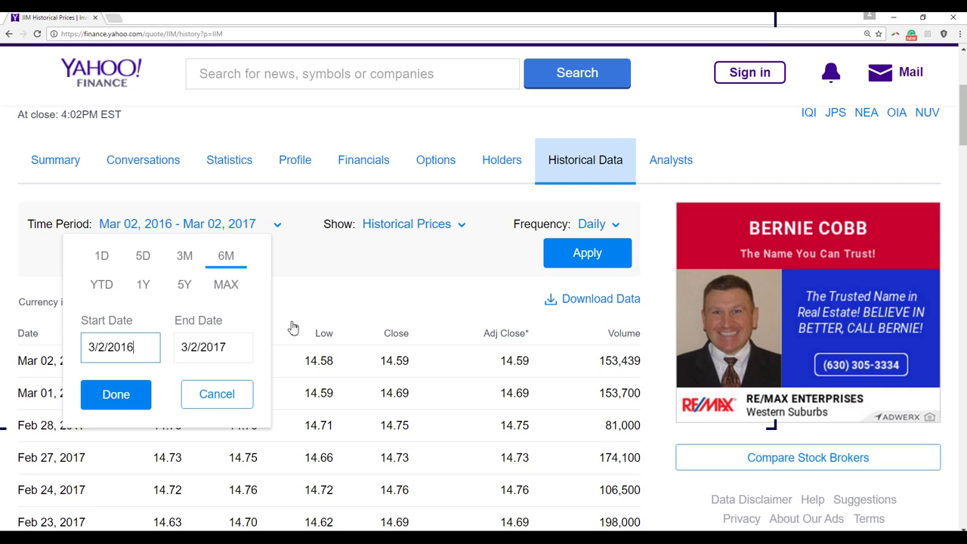
left_click(184, 381)
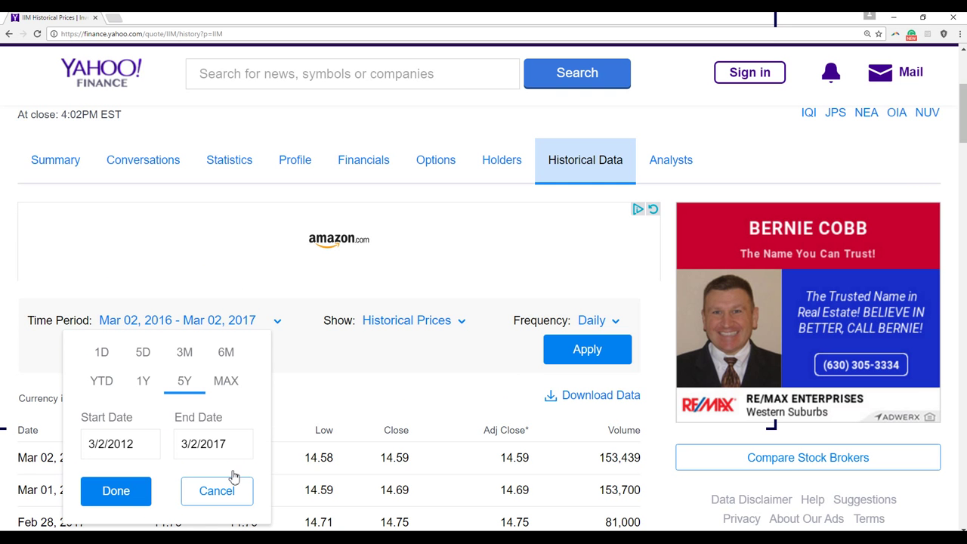
left_click(115, 491)
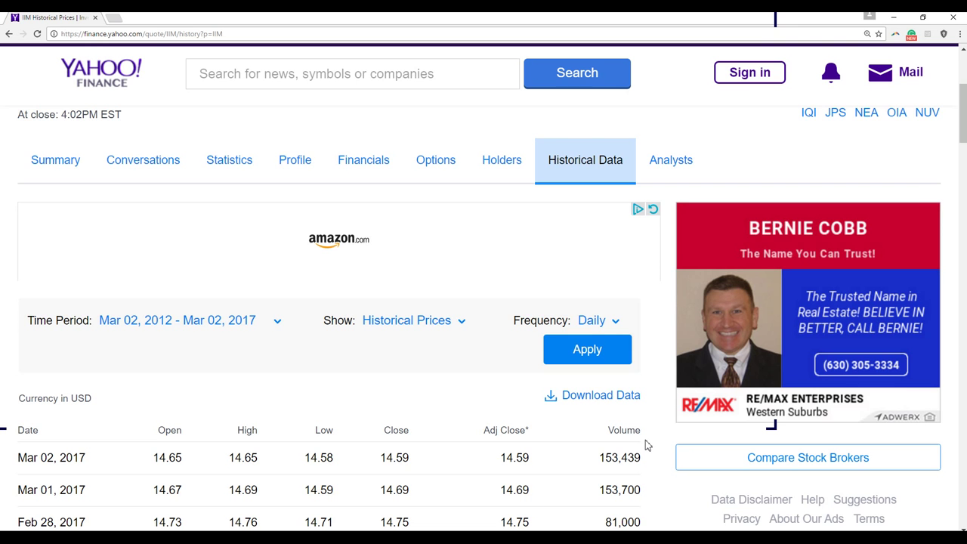
left_click(587, 350)
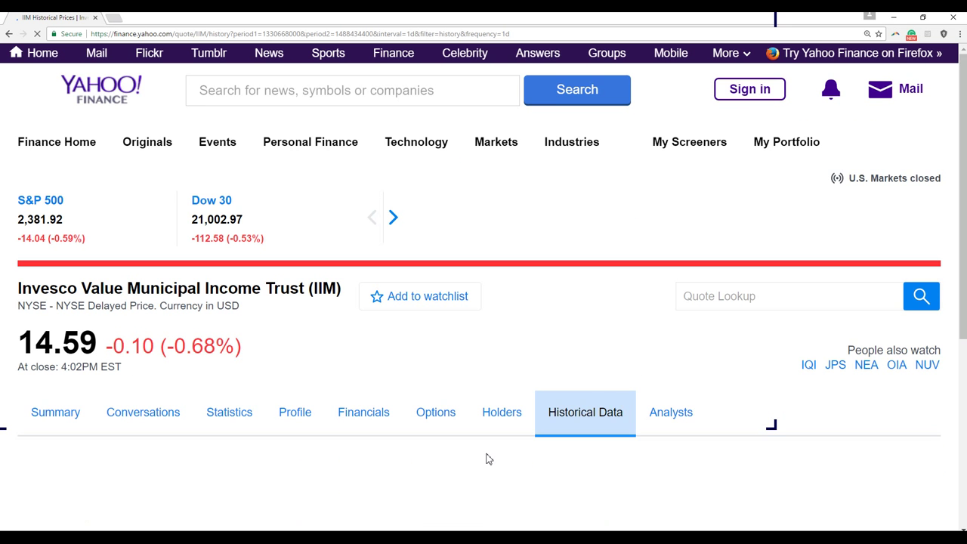
Download the five-year price data and open the downloaded file table (5).csv in Excel
scroll(493, 446, "down", 2)
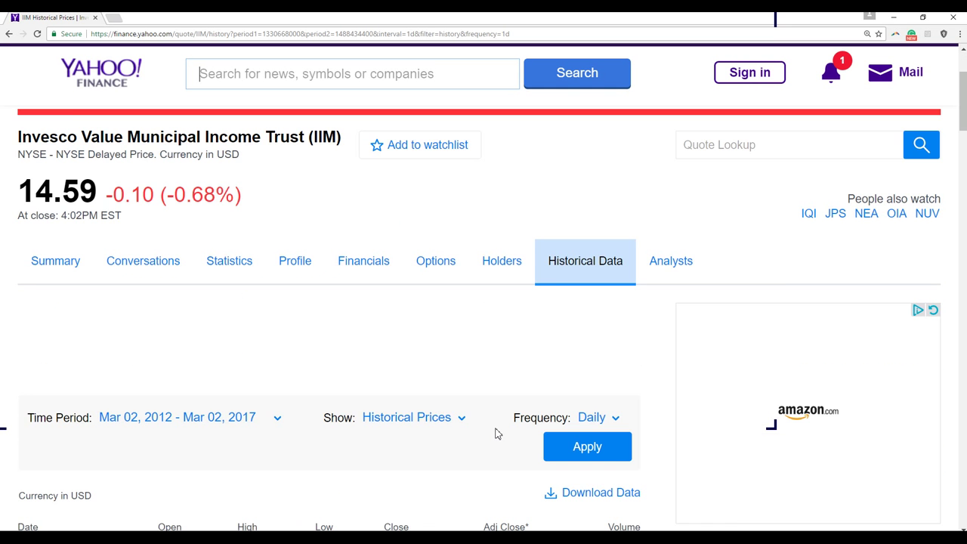
scroll(203, 441, "down", 2)
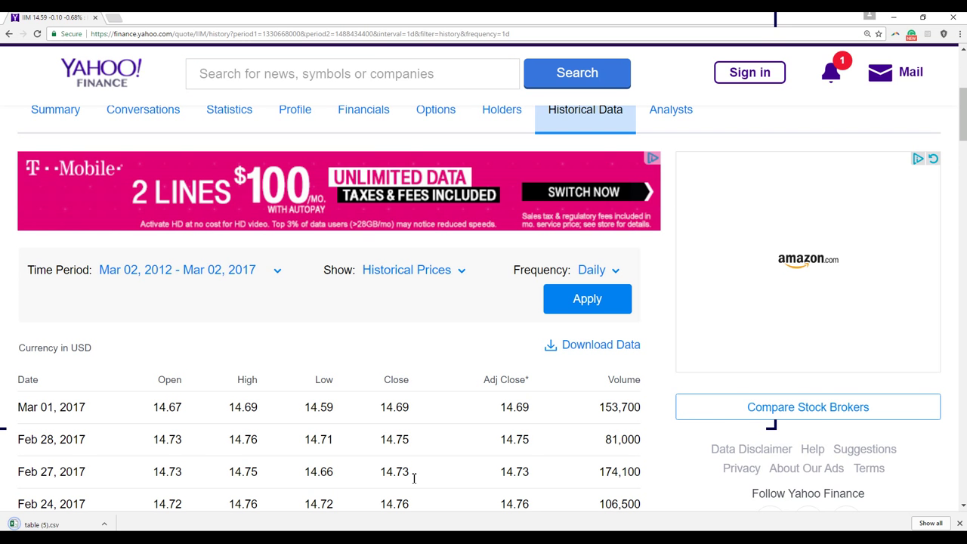
left_click(46, 524)
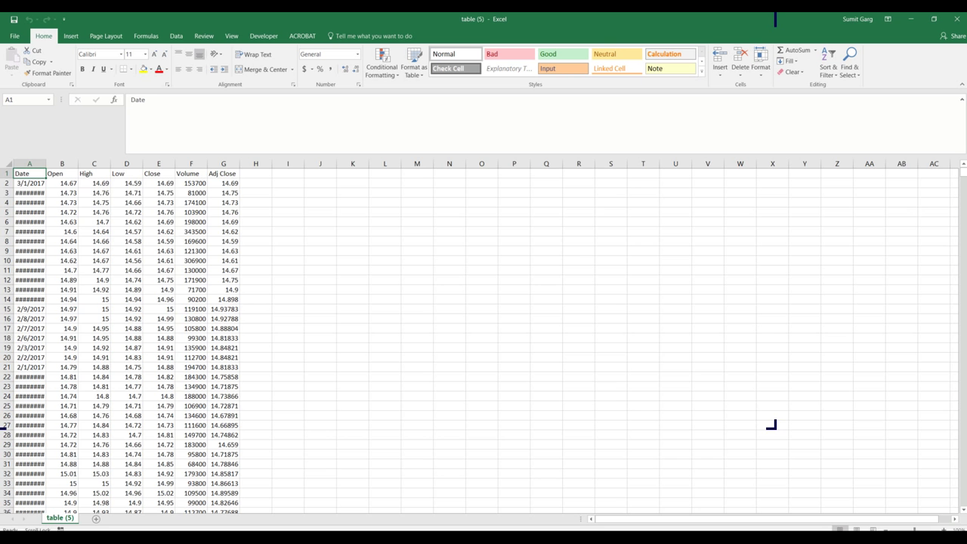
Fit the width of column A to its contents so the full dates are readable
scroll(484, 336, "up", 1, "ctrl")
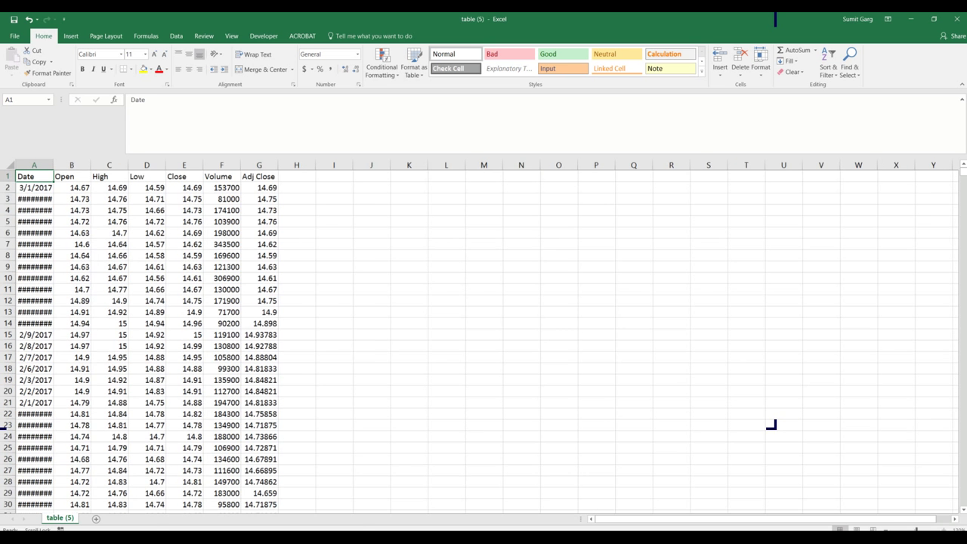
scroll(484, 336, "up", 3, "ctrl")
left_click(944, 530)
left_click(399, 305)
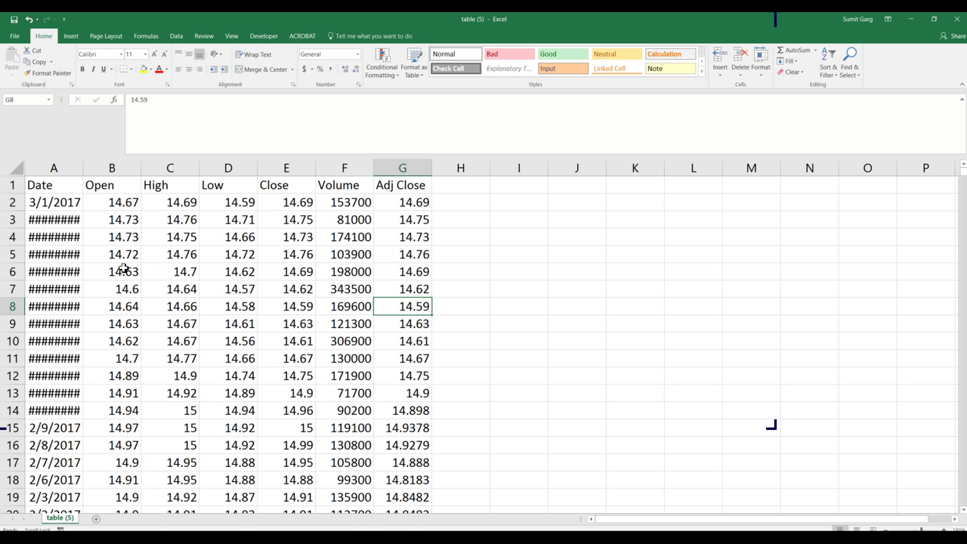
double_click(83, 168)
left_click_drag(108, 214, 109, 219)
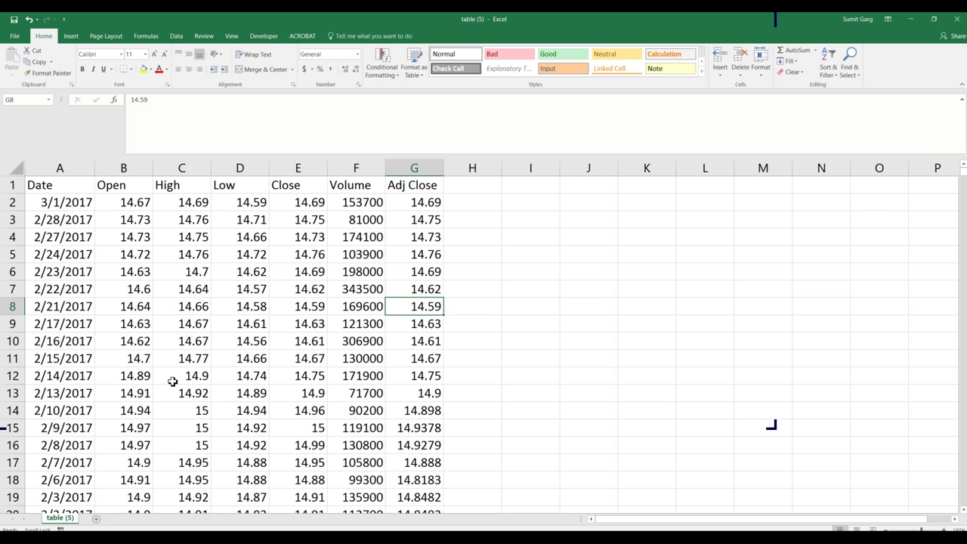
Clear the contents of columns C through G, from High to Adj Close
left_click_drag(181, 168, 257, 168)
left_click_drag(387, 216, 398, 269)
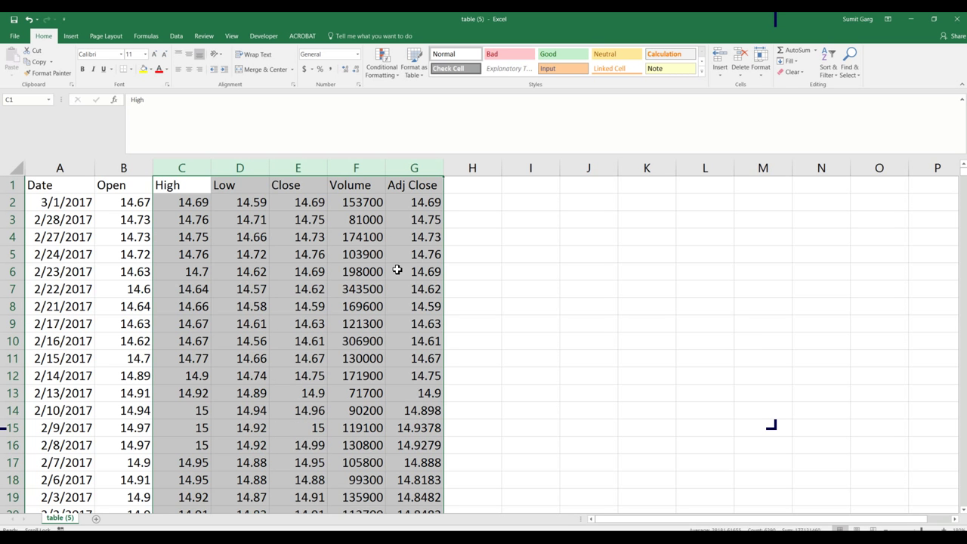
key("Delete")
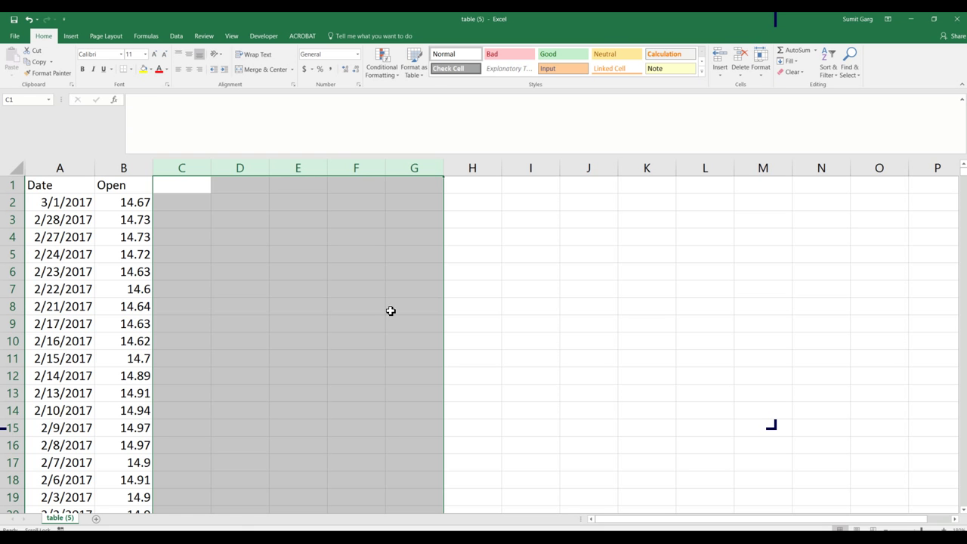
Enter the header Change in cell C1 beside the Open column
key("Down")
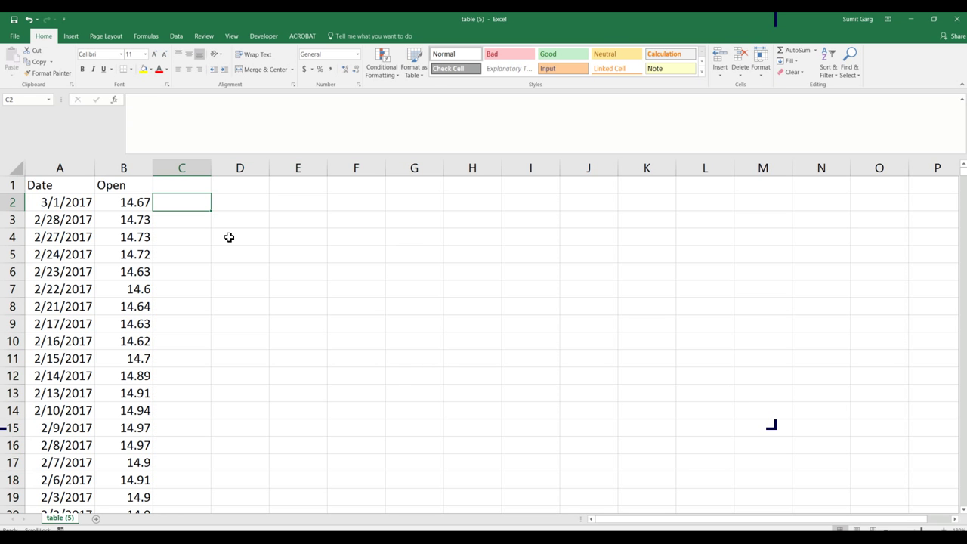
key("Up")
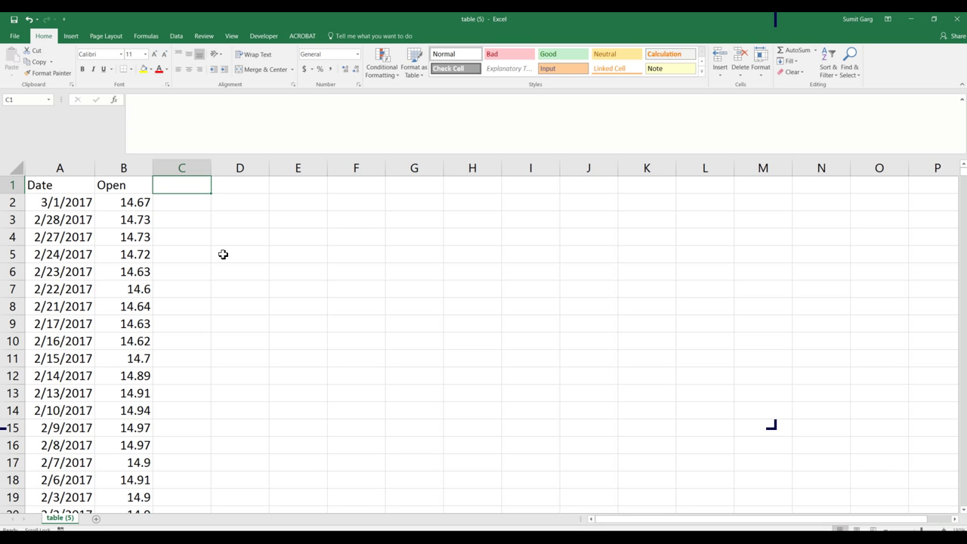
type("Change")
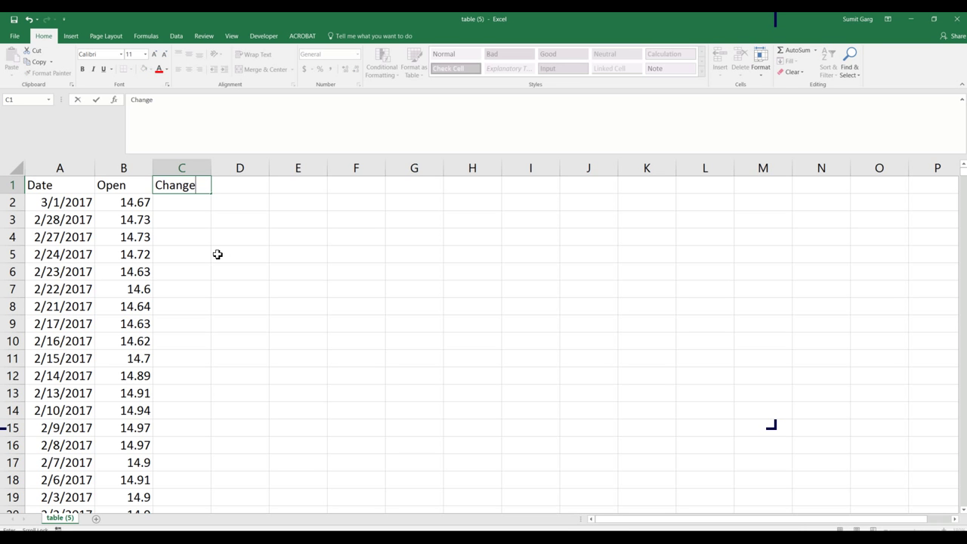
key("Return")
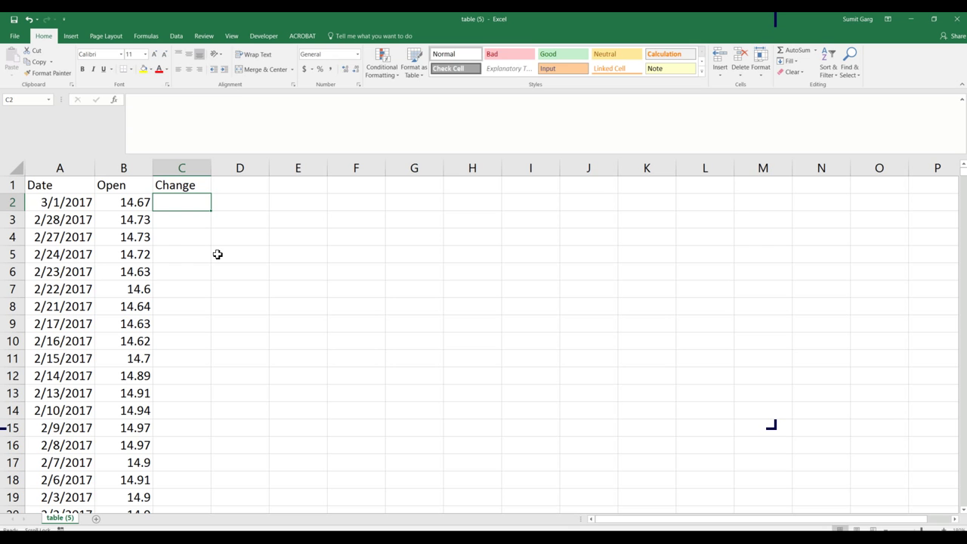
Enter the log-return formula =LN(B2/B3) in cell C2
type("=")
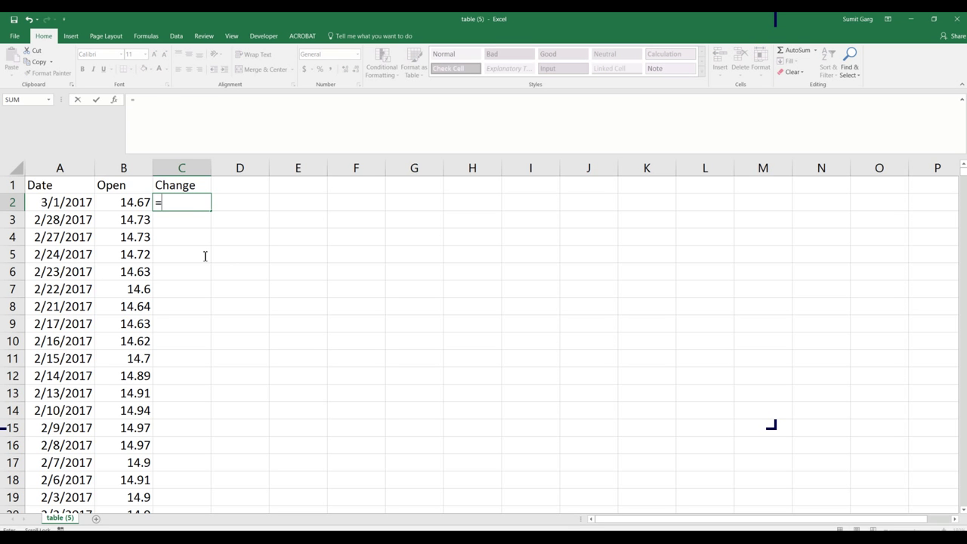
type("ln(")
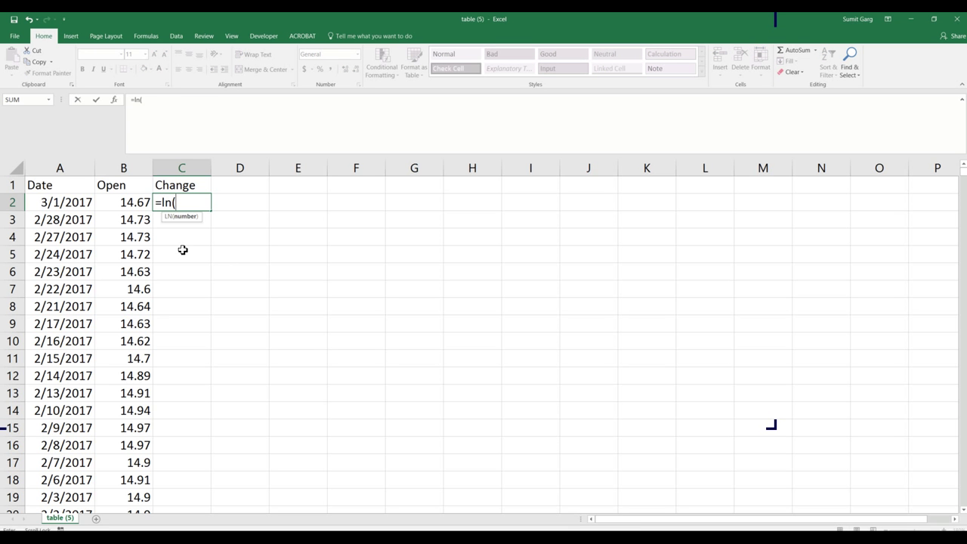
key("Left")
type("/")
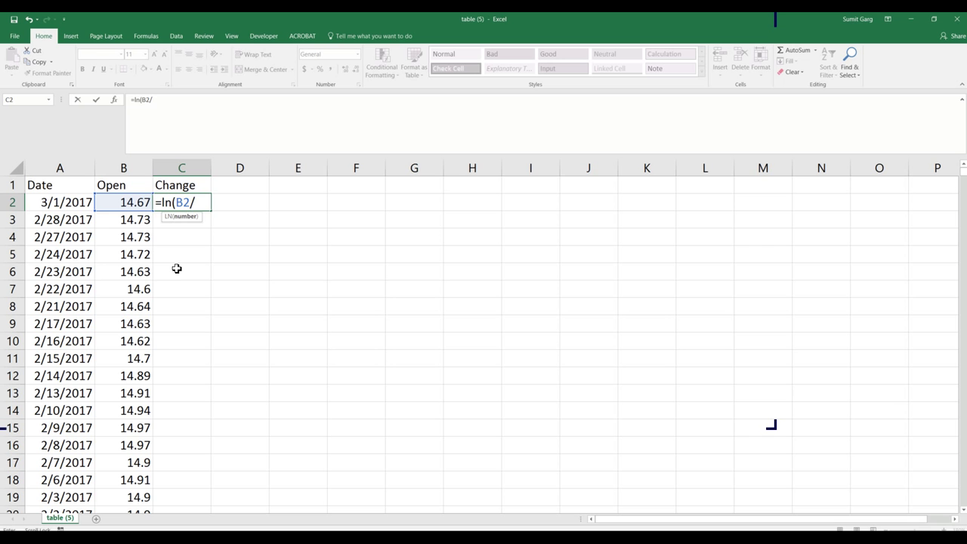
key("Left")
key("Down")
key("Return")
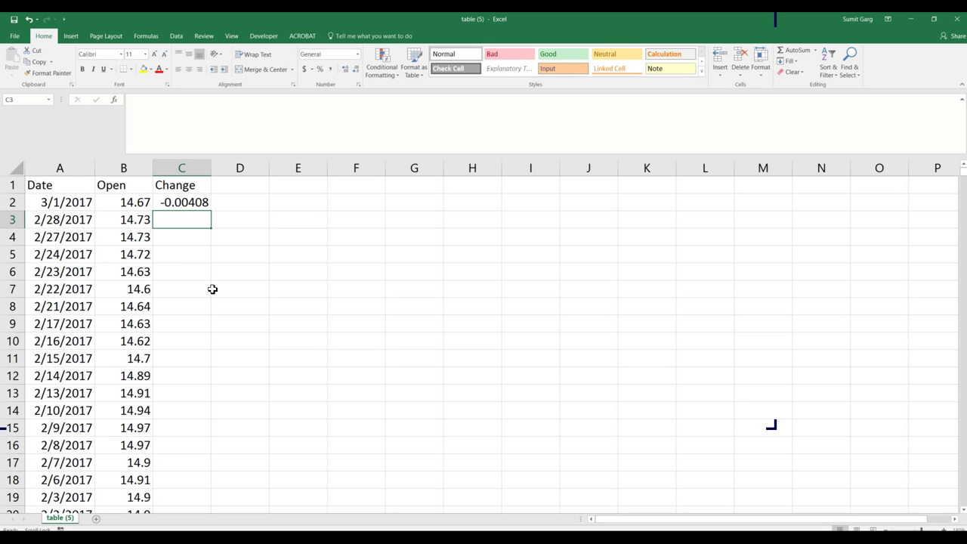
Fill the log-return formula from C2 down the whole Change column
key("Up")
double_click(211, 210)
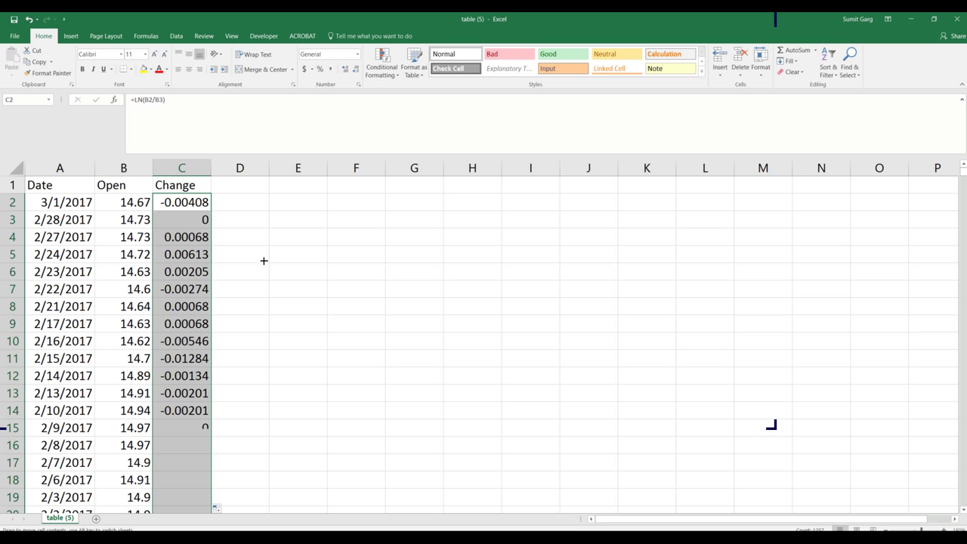
left_click(264, 261)
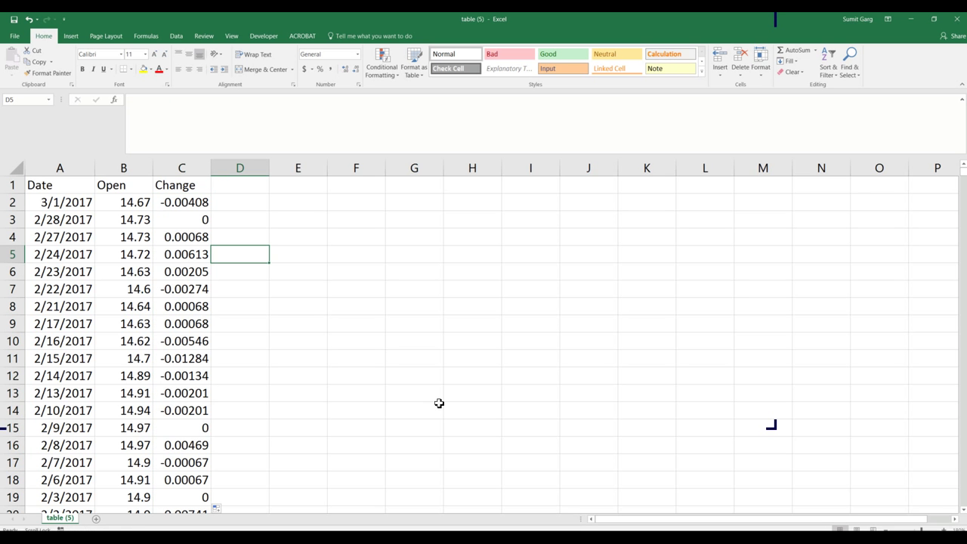
Clear the #DIV/0! formula from cell C1258 in the last data row
left_click_drag(963, 171, 964, 502)
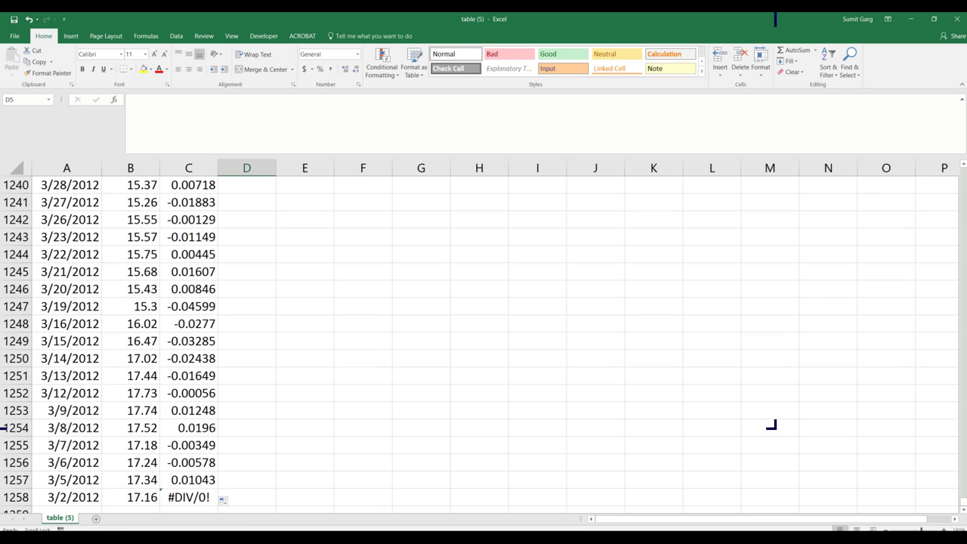
left_click(188, 498)
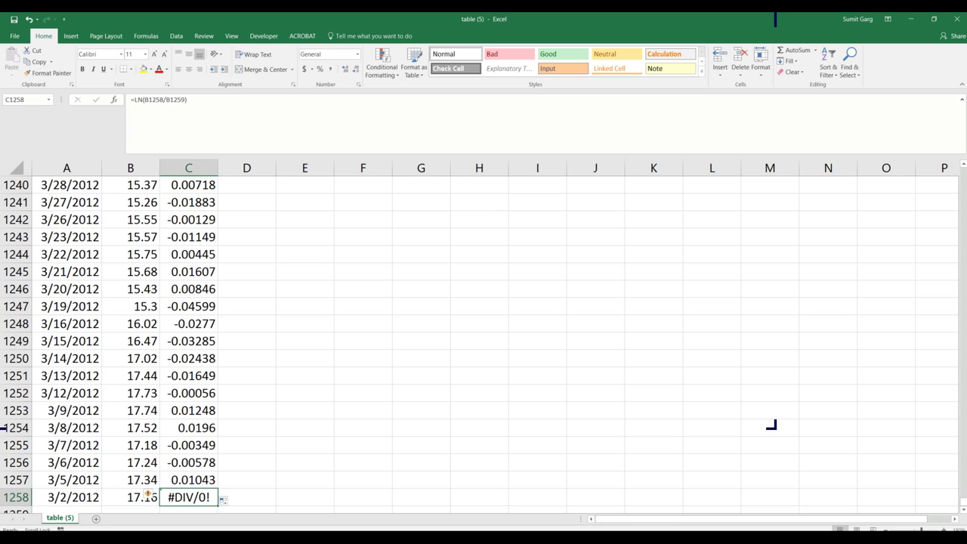
key("Delete")
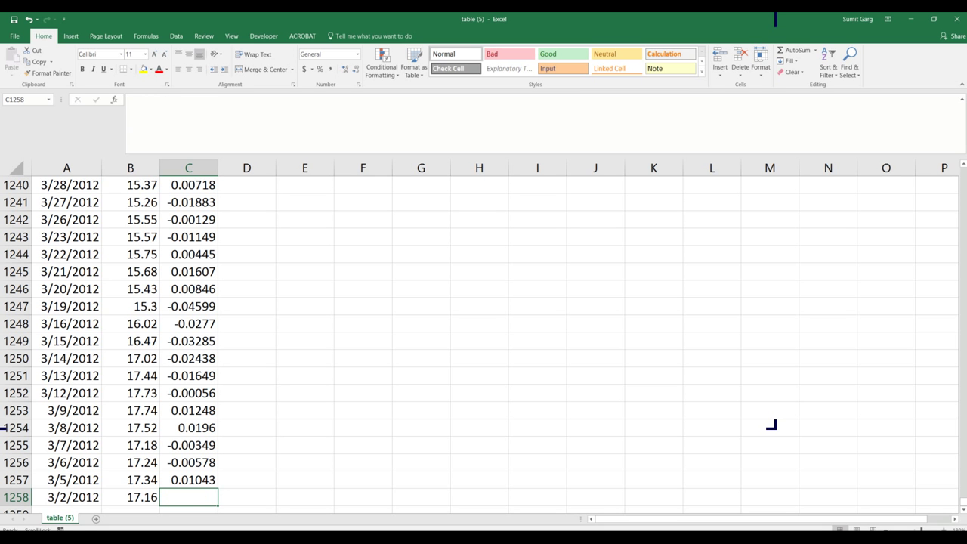
left_click(363, 463)
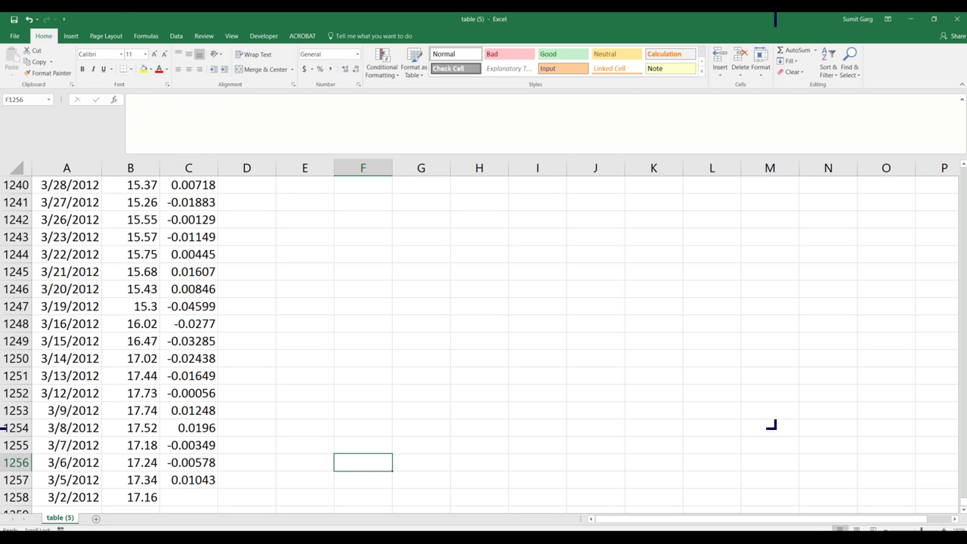
left_click(189, 497)
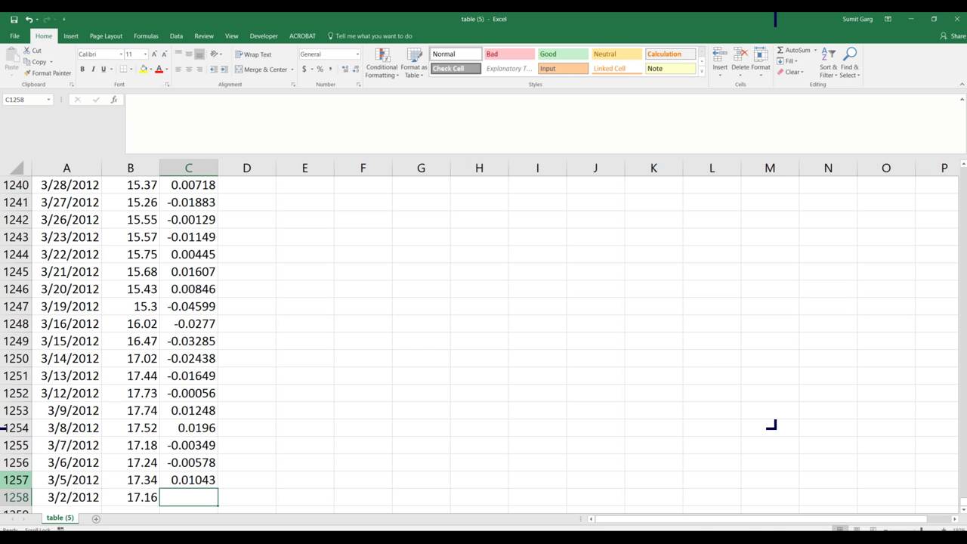
left_click(15, 480)
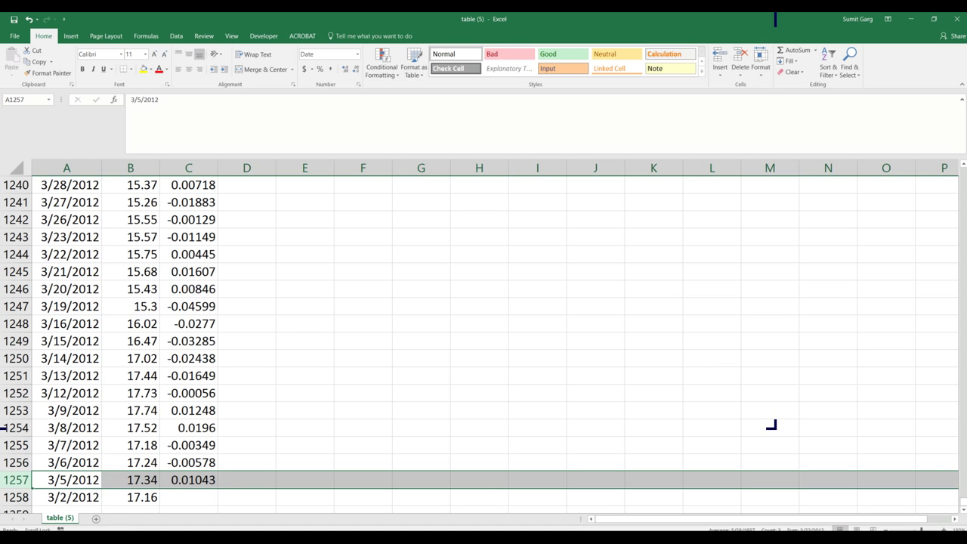
Enter the header Random in cell D1 beside the Change column
left_click_drag(963, 501, 963, 173)
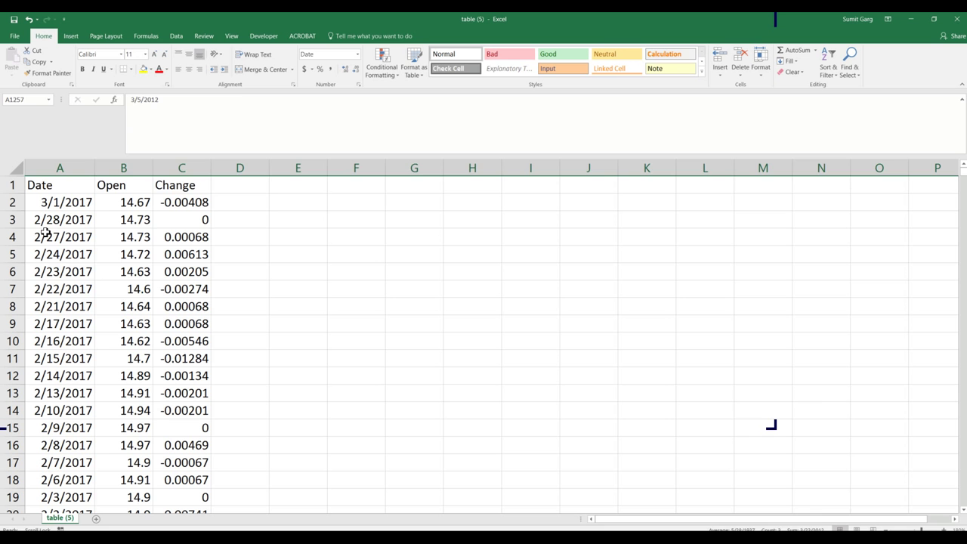
key("ctrl+Home")
key("shift+space")
left_click(241, 221)
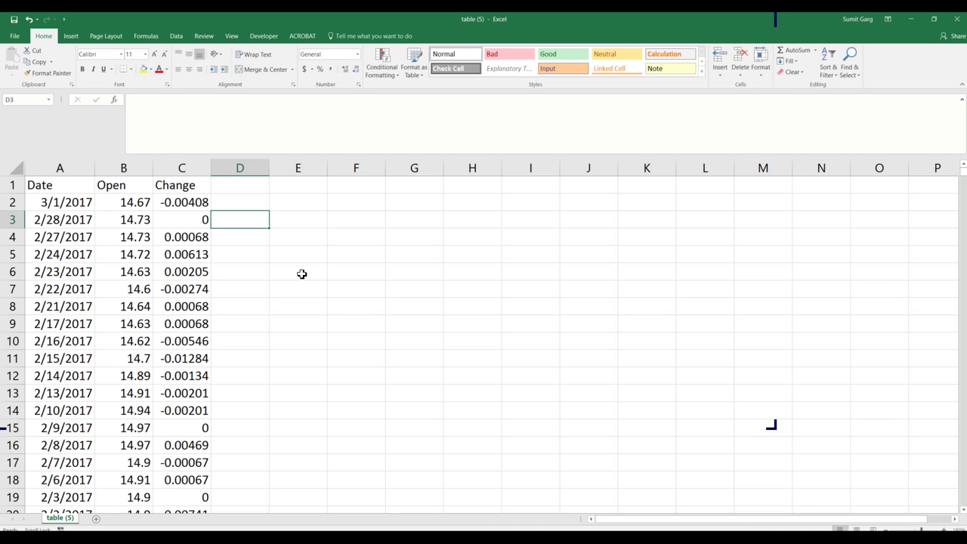
key("Up")
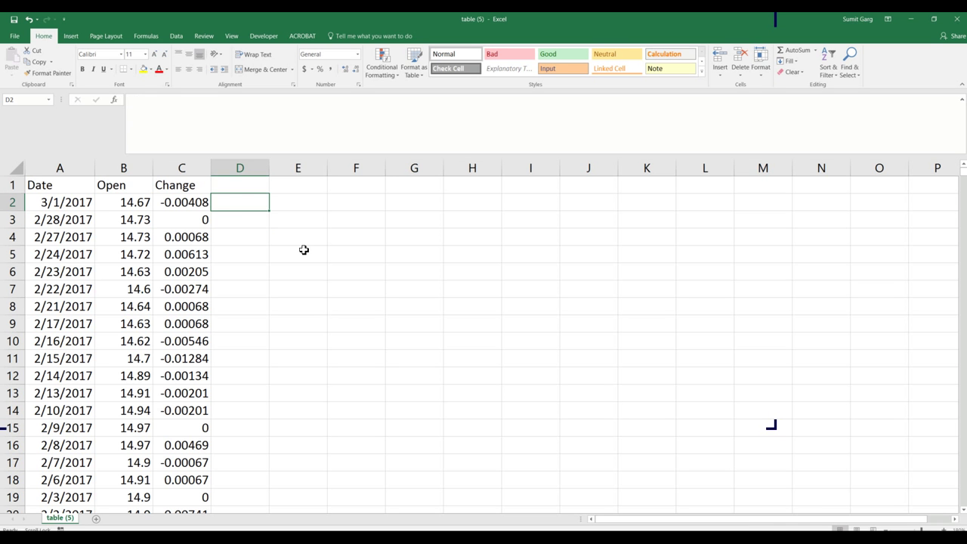
key("Up")
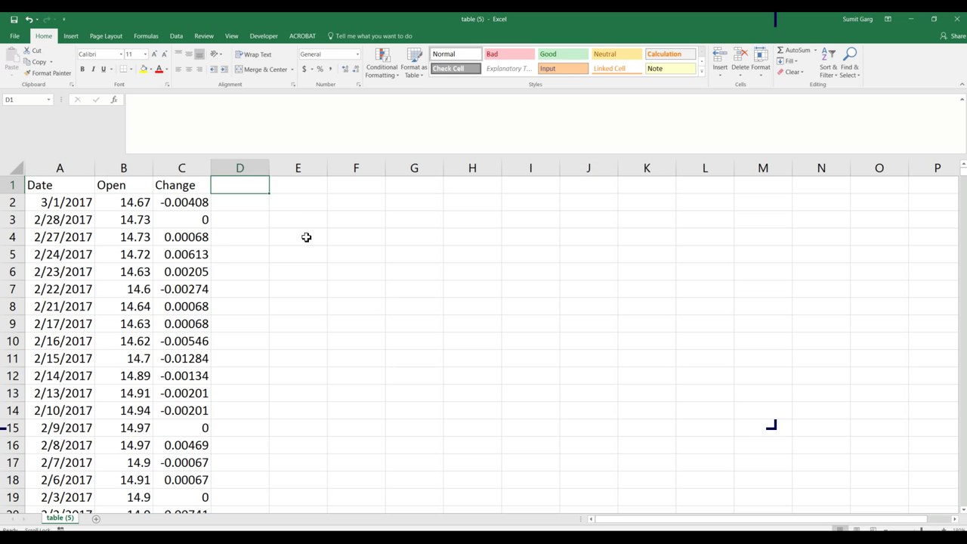
type("Rand")
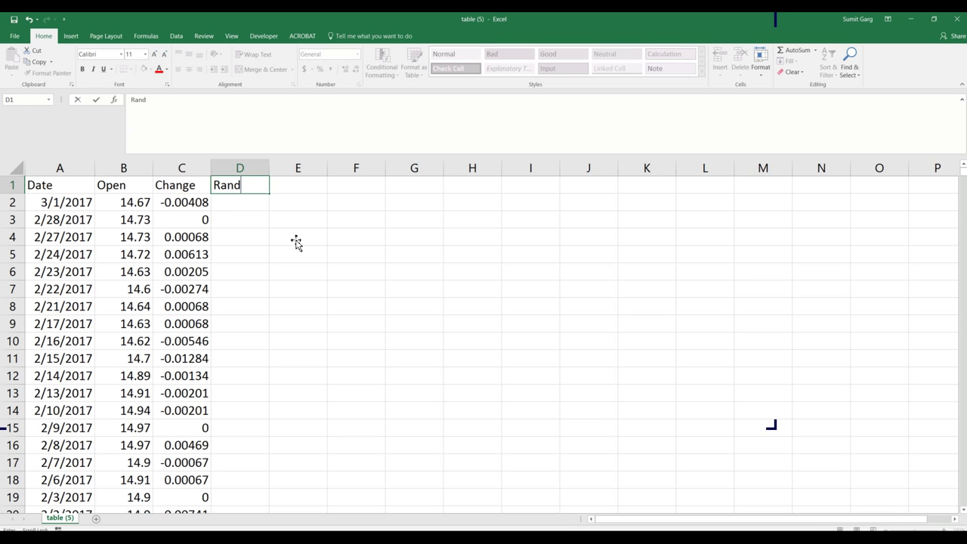
type("om")
key("Return")
Enter the formula =RANDBETWEEN(1,1256) in cell D2 to generate a random row rank
type("=")
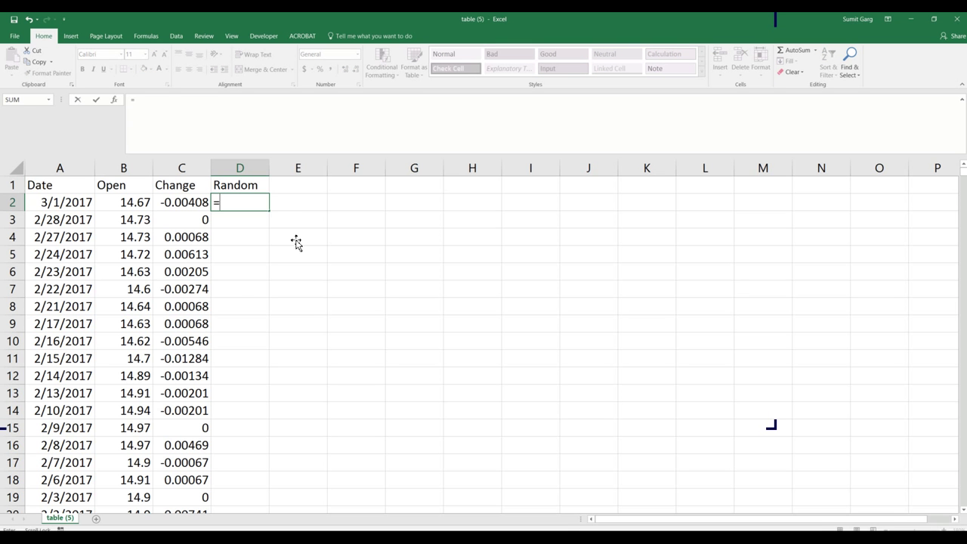
type("rand")
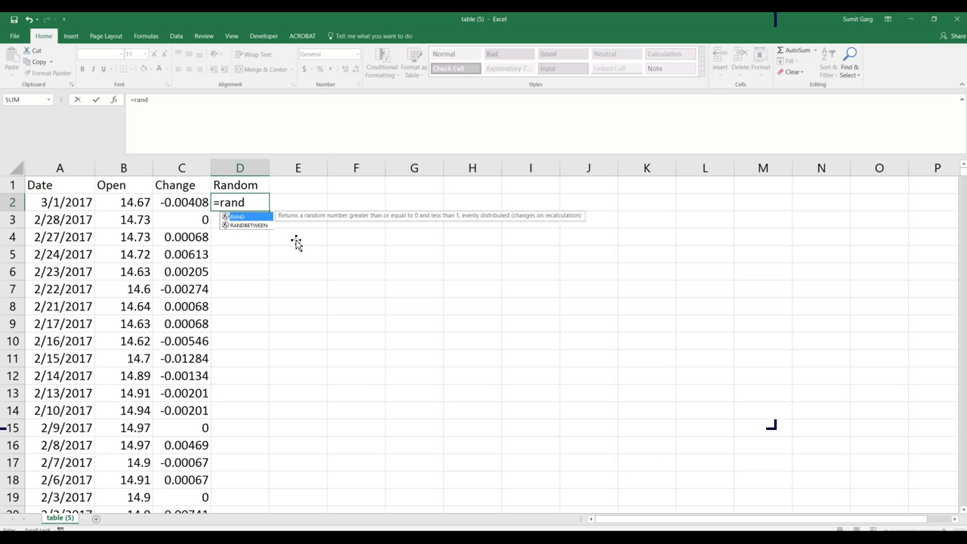
type("between(")
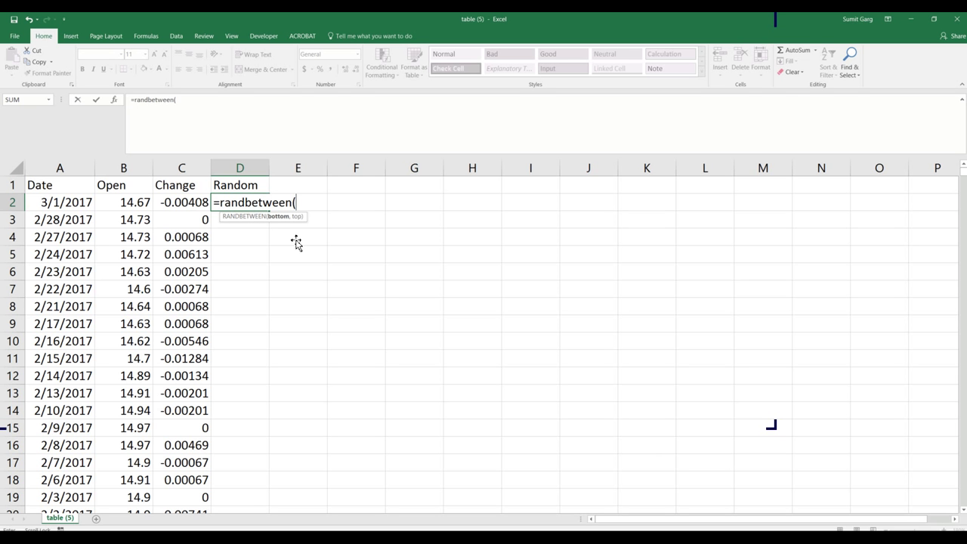
type("1,1256)")
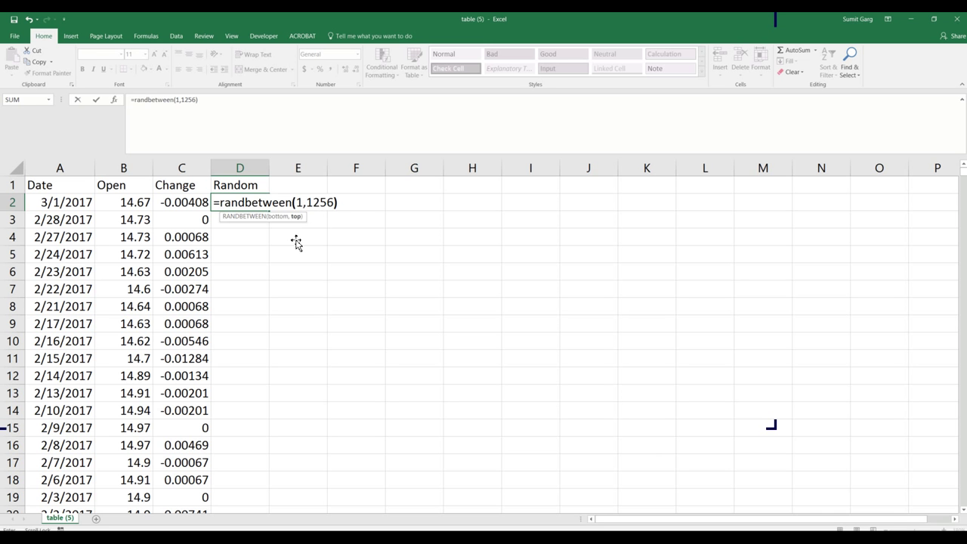
key("Return")
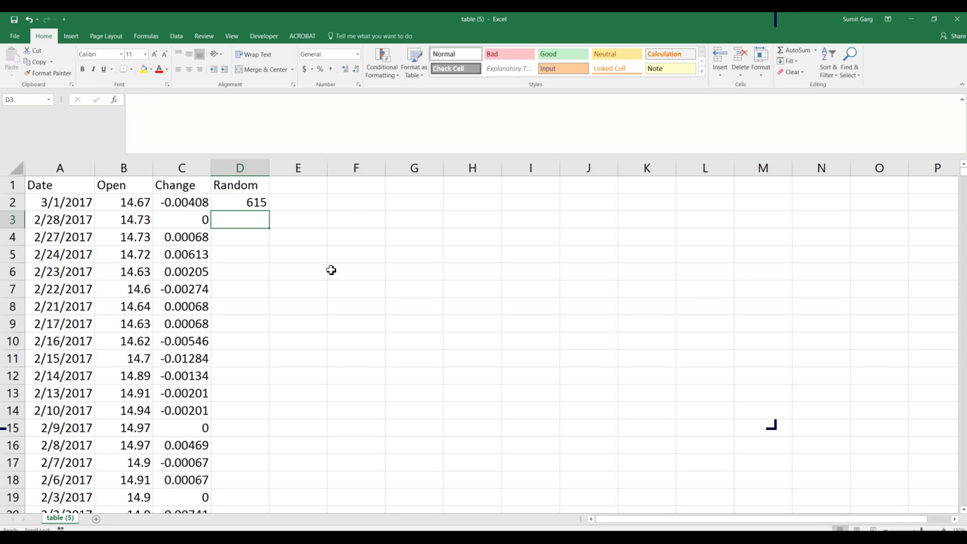
key("Up")
key("F2")
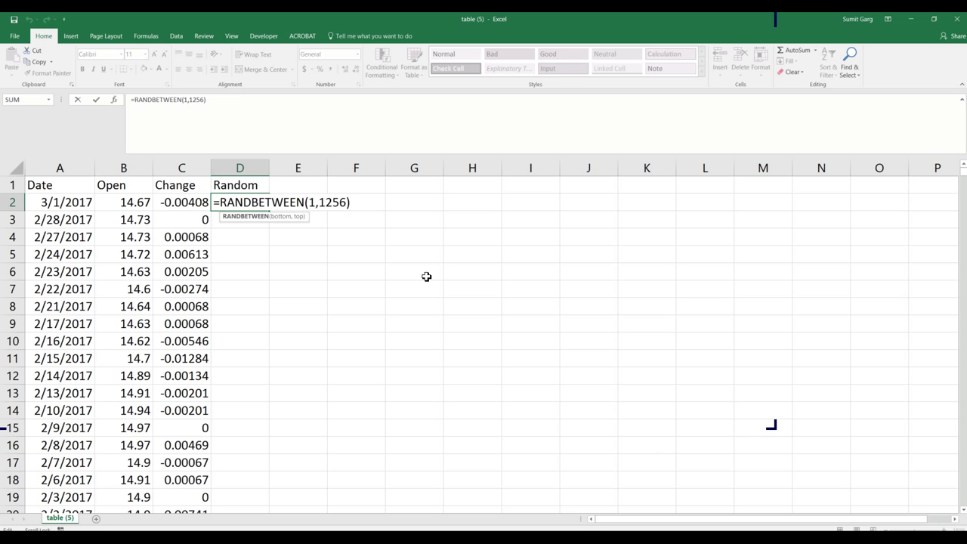
key("Return")
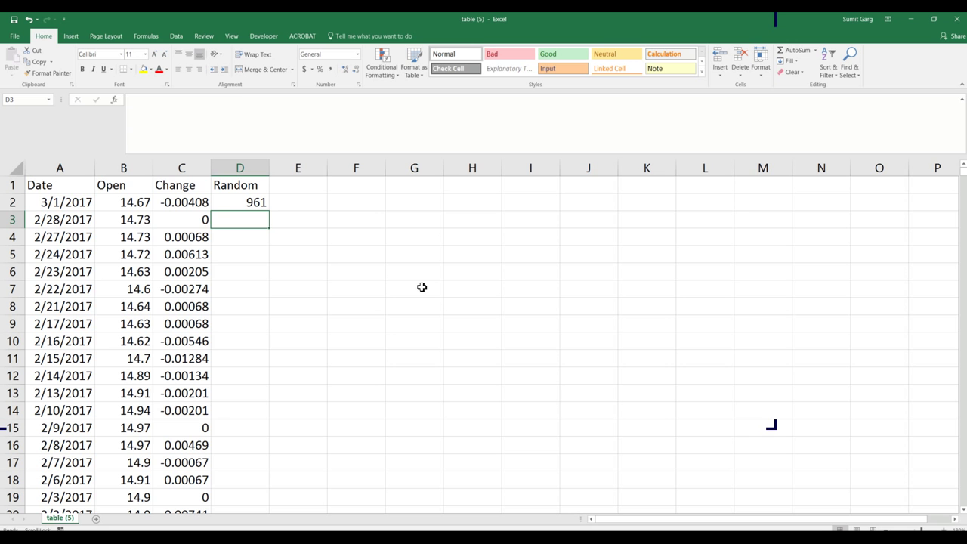
Fill the RANDBETWEEN formula from D2 down the whole Random column
key("Up")
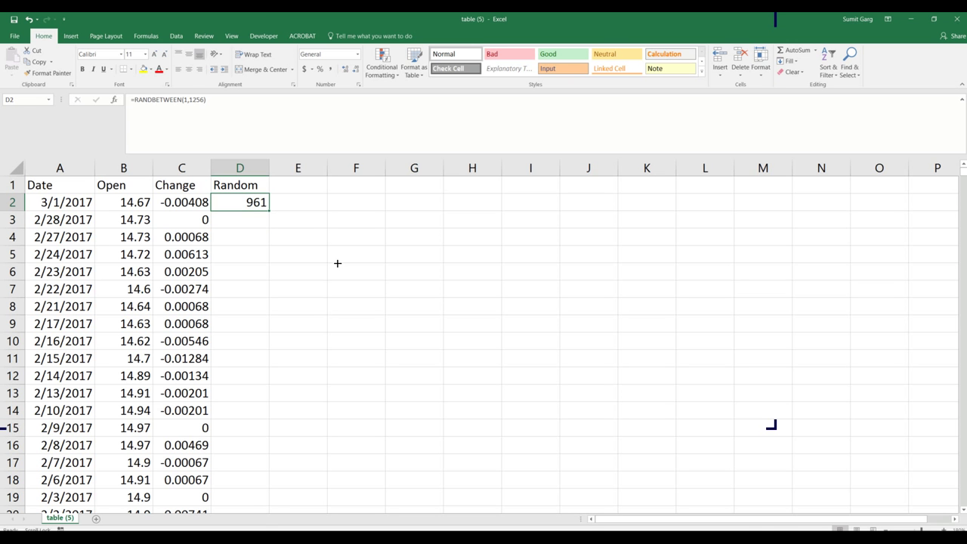
double_click(269, 211)
left_click(361, 238)
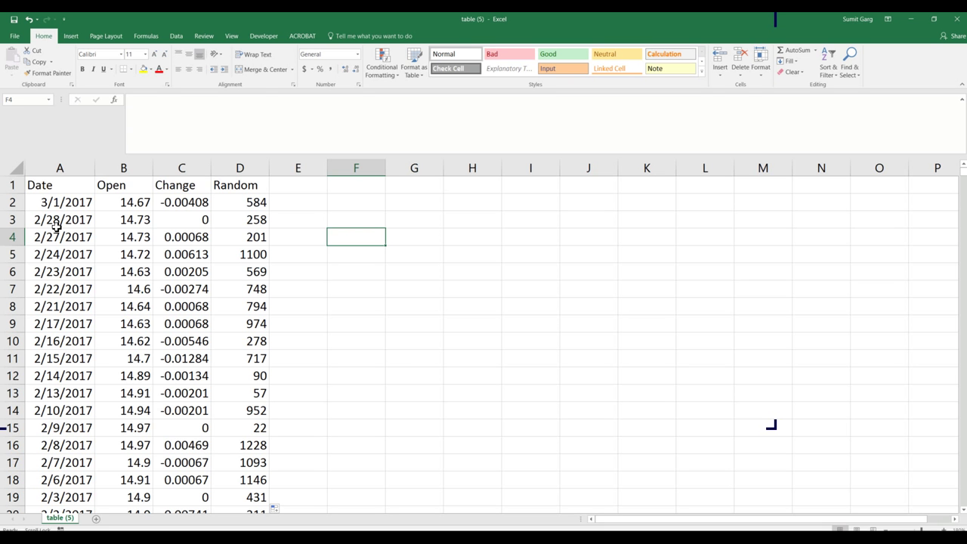
Center and bold the header cells A1:D1
left_click_drag(39, 185, 239, 185)
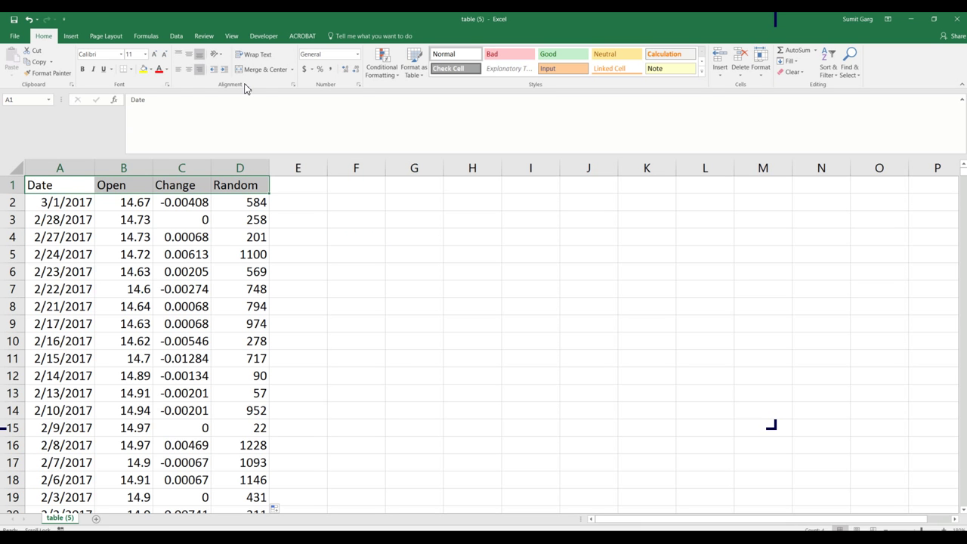
left_click(189, 68)
key("ctrl+b")
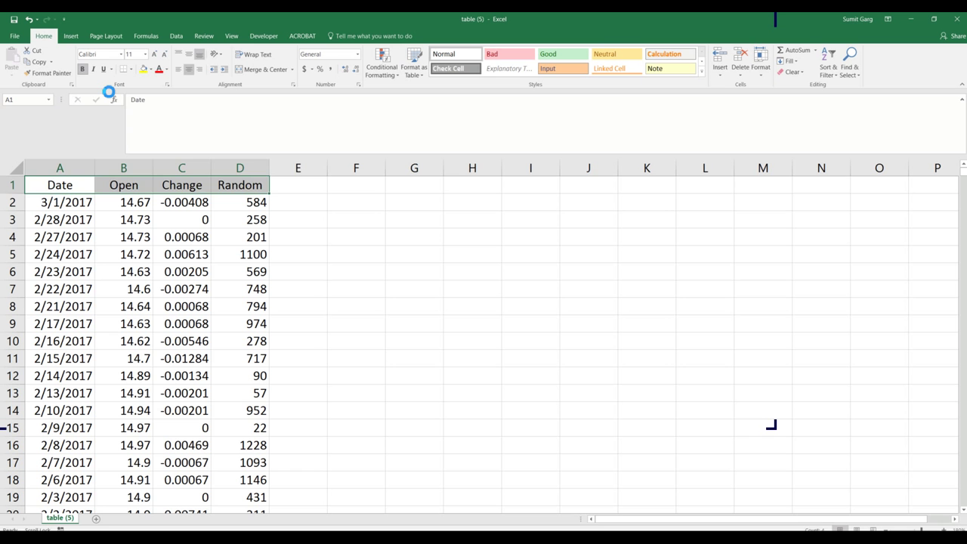
Enter the header Random Change in cell E1 and fit column E's width to it
left_click(298, 189)
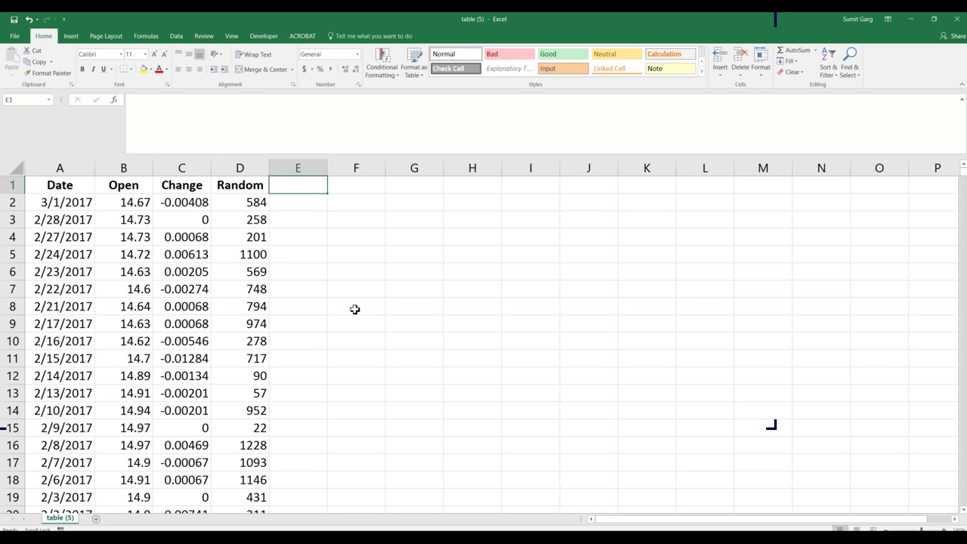
type("Ran")
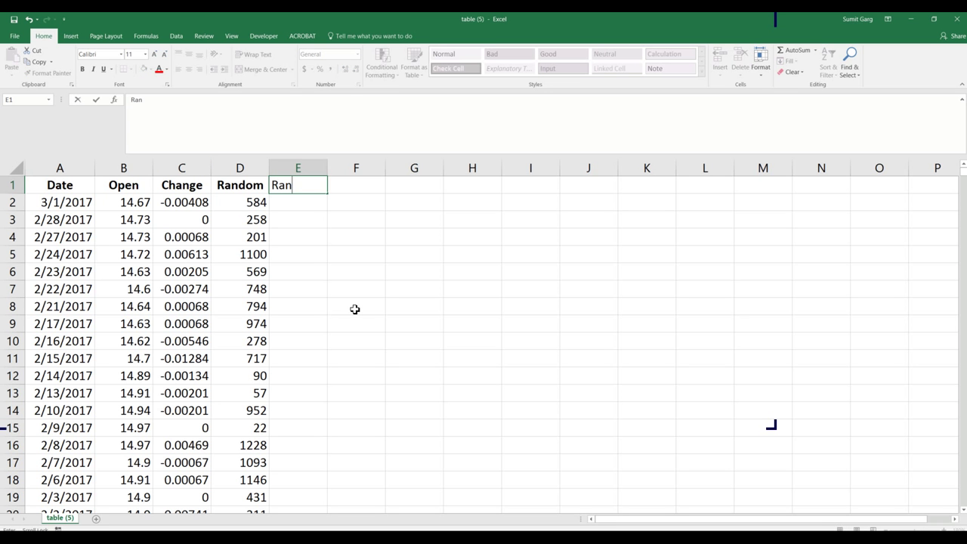
type("dom Change")
key("Return")
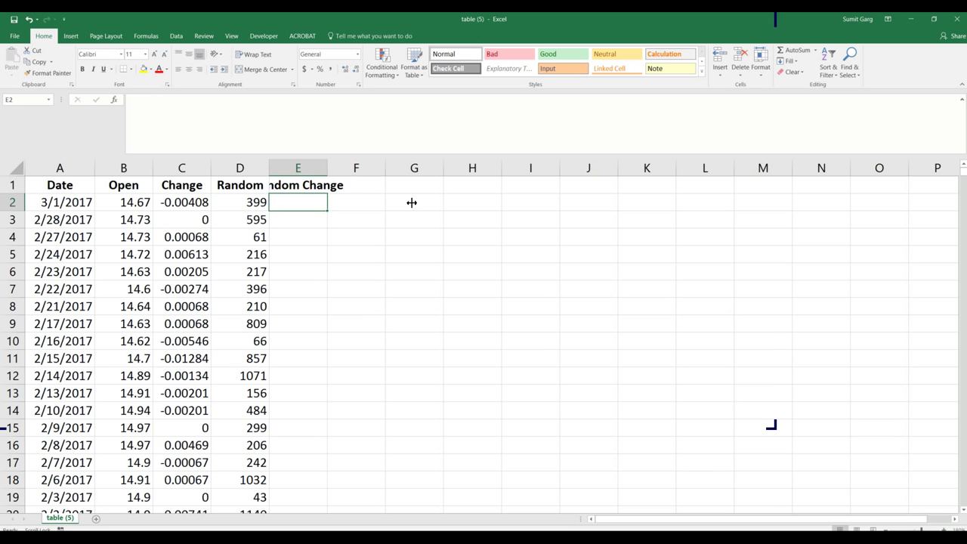
double_click(327, 168)
Enter the formula =SMALL(C2:C1256,D2) in cell E2 to look up a change by its random rank
type("=")
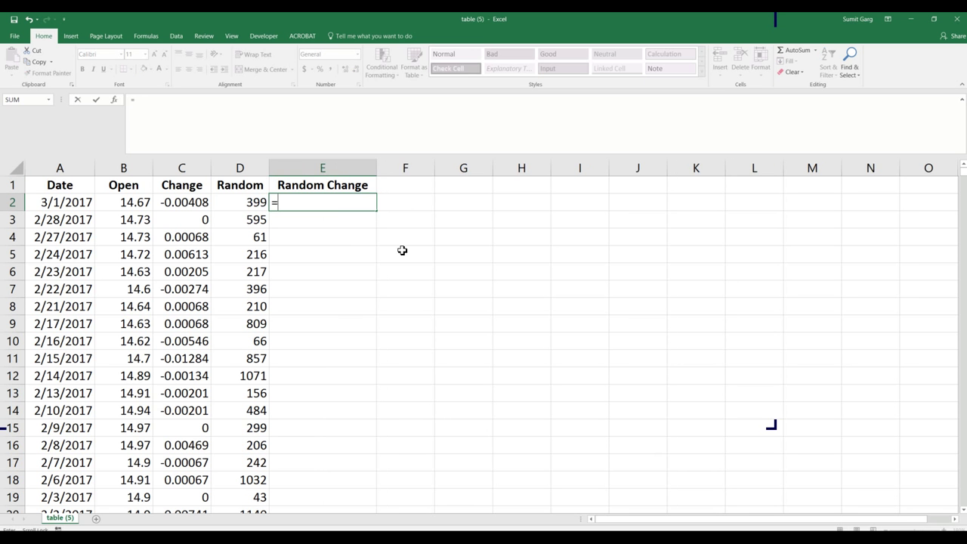
type("small(")
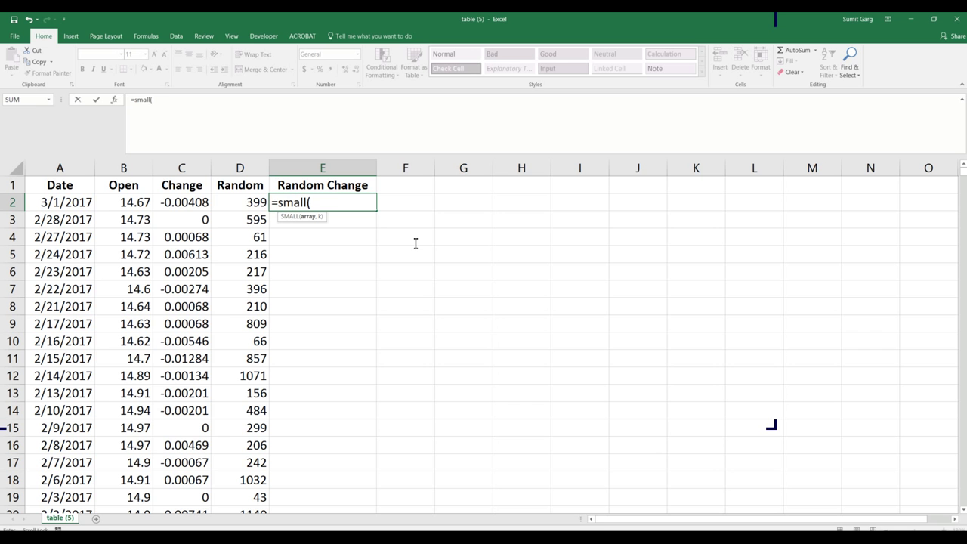
left_click_drag(181, 202, 251, 387)
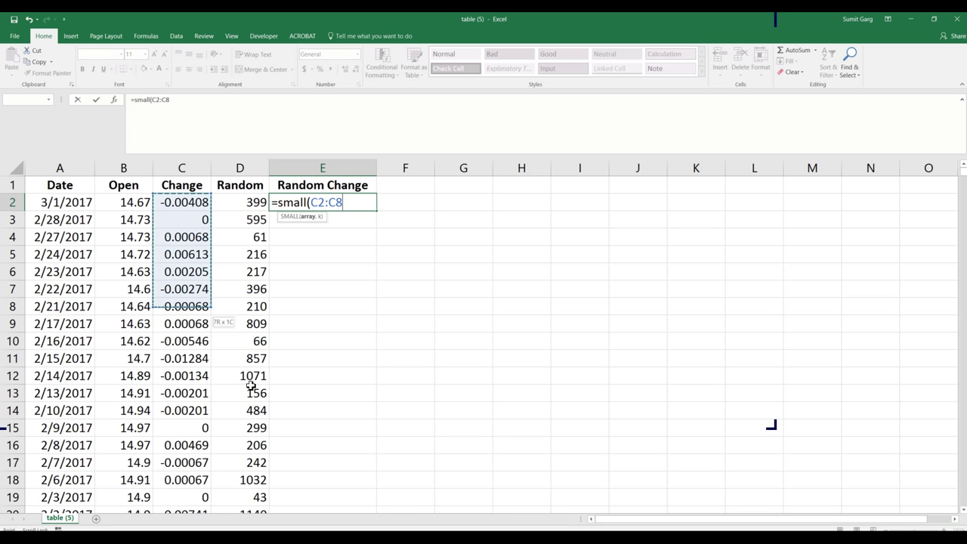
key("BackSpace")
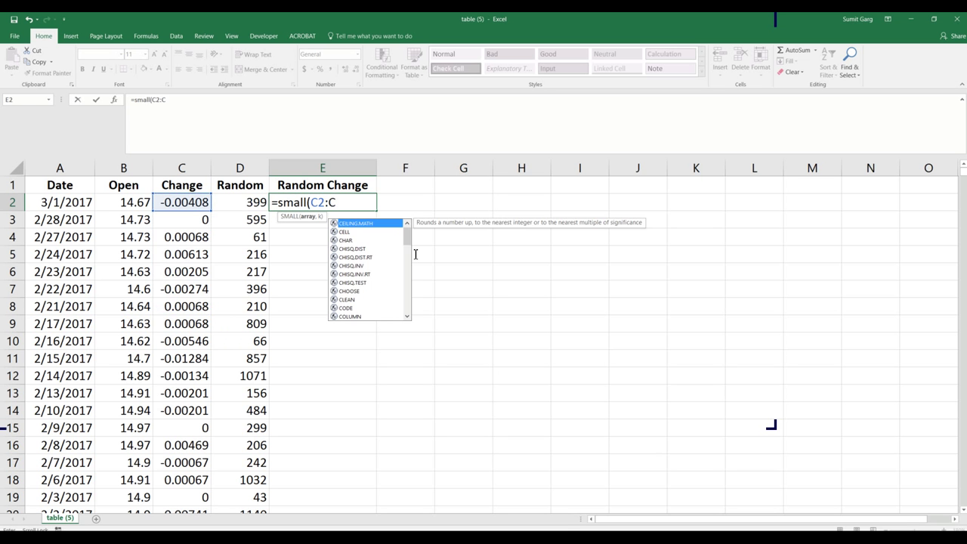
type("1256")
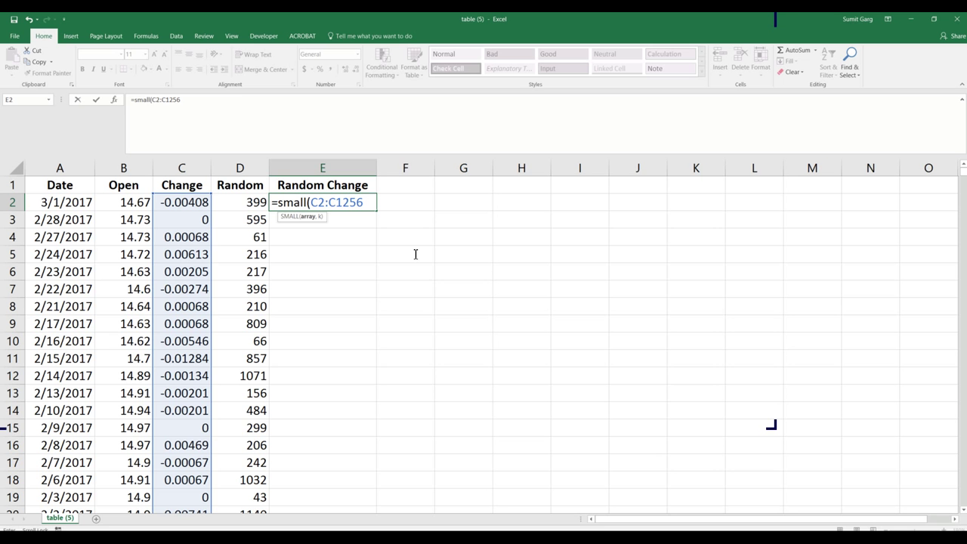
type(")")
key("BackSpace")
type(",")
key("Left")
type(")")
key("Return")
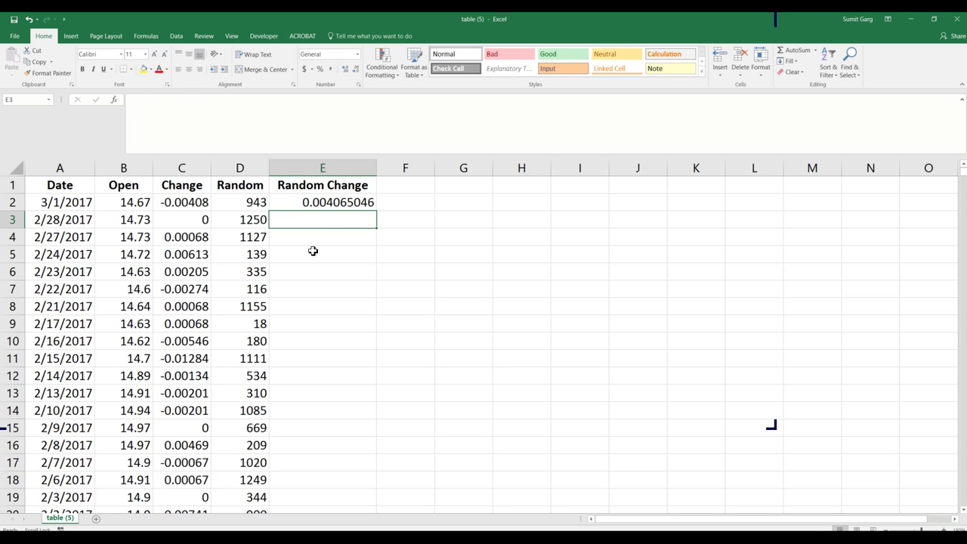
Fill the SMALL formula with its relative range from E2 down the Random Change column
key("Up")
key("Left")
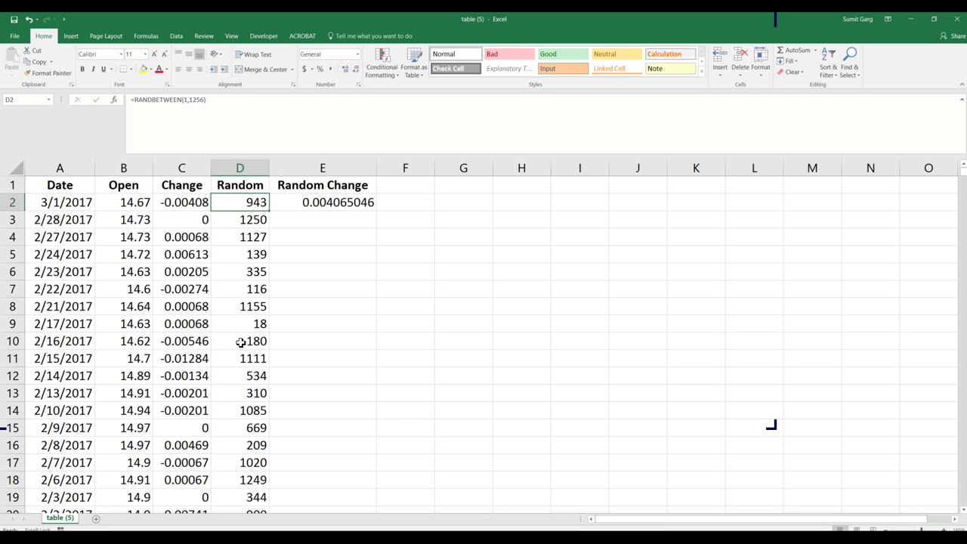
key("Right")
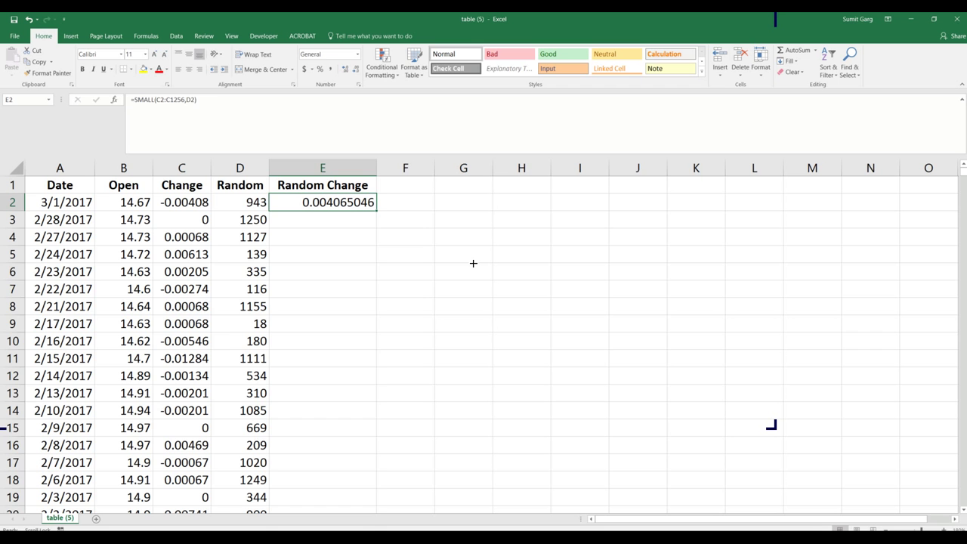
double_click(377, 210)
left_click(422, 278)
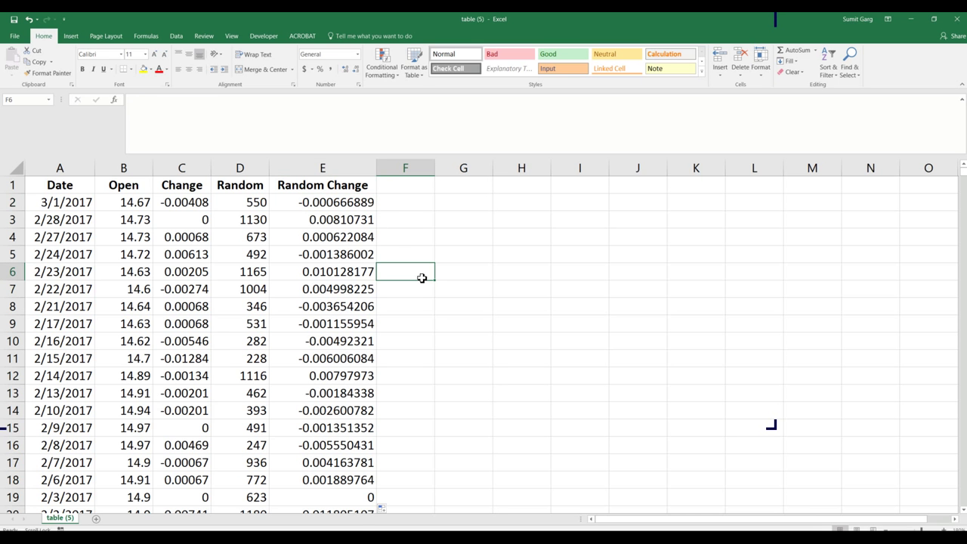
Make the array range in E2 absolute so the formula reads =SMALL($C$2:$C$1256,D2)
double_click(327, 203)
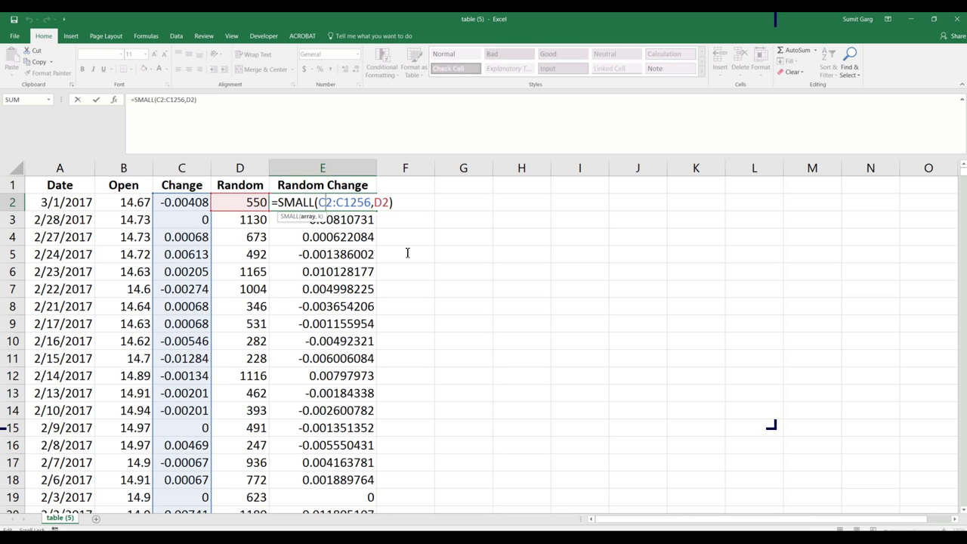
type("$2:C")
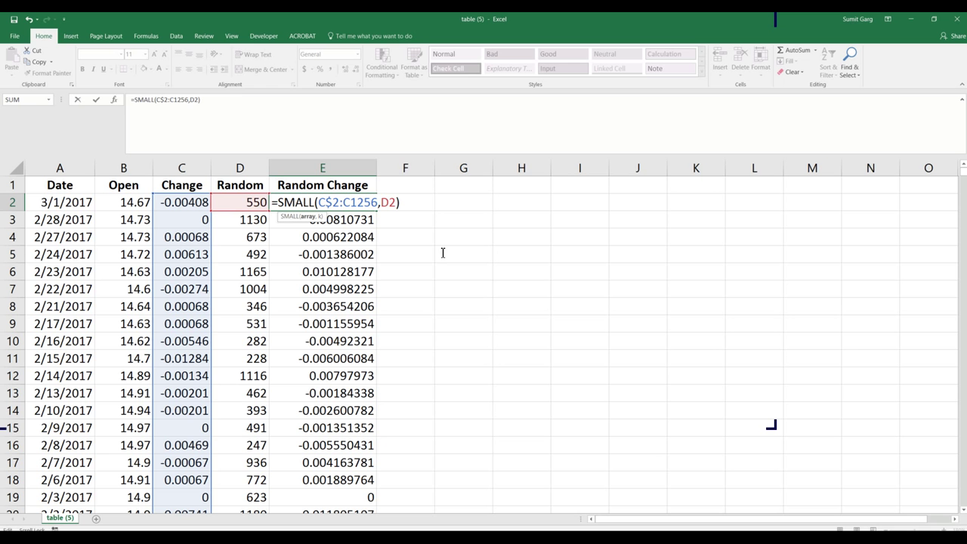
type("$")
key("Left")
key("Left")
key("Left")
key("Left")
key("Left")
key("Left")
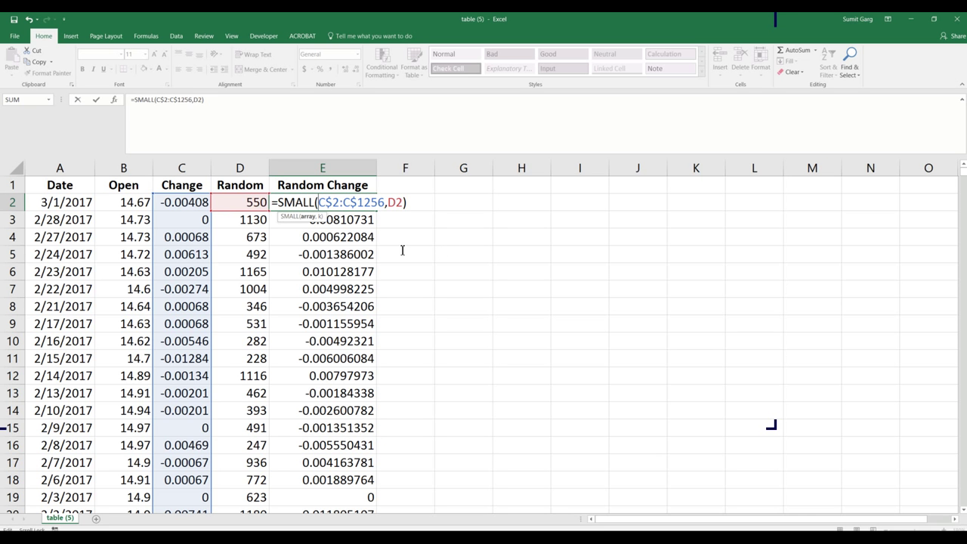
type("$")
key("Right")
key("Right")
key("Right")
key("Right")
type("$")
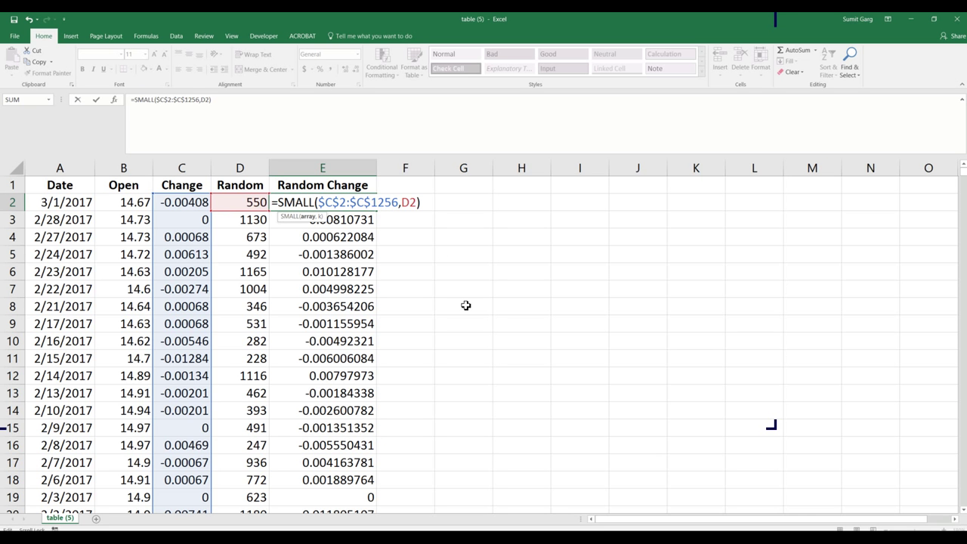
key("Return")
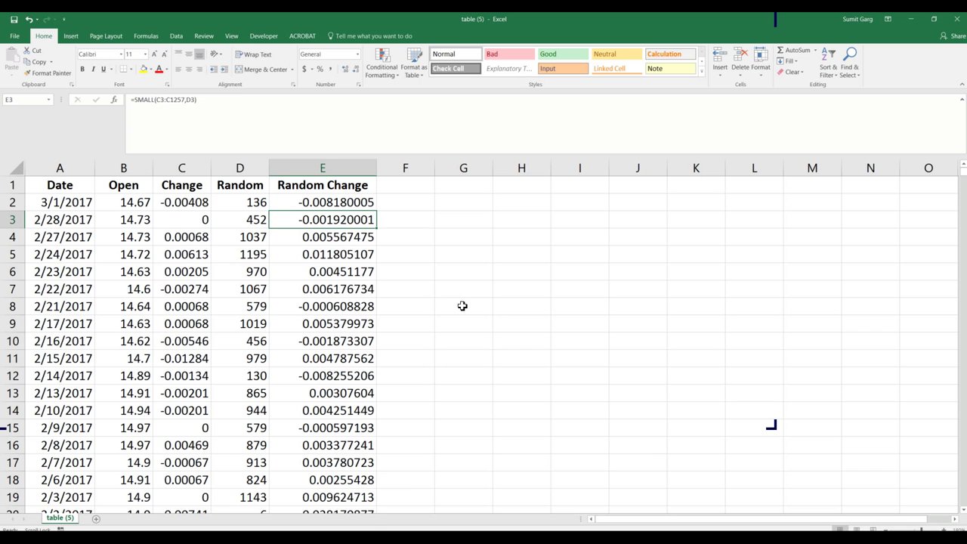
Refill the Random Change column from E2 downward with the absolute-range SMALL formula
key("Up")
key("ctrl+shift+Down")
key("ctrl+d")
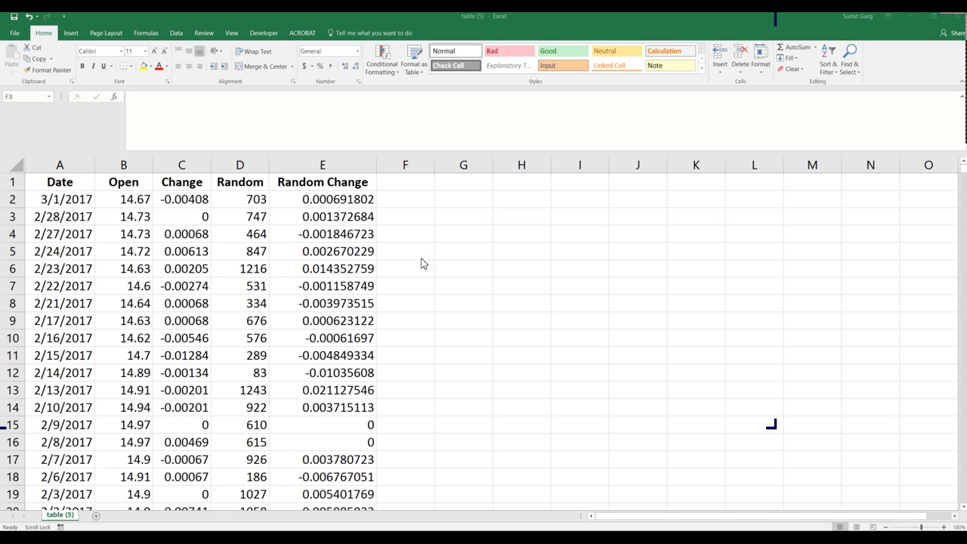
key("Up")
key("Up")
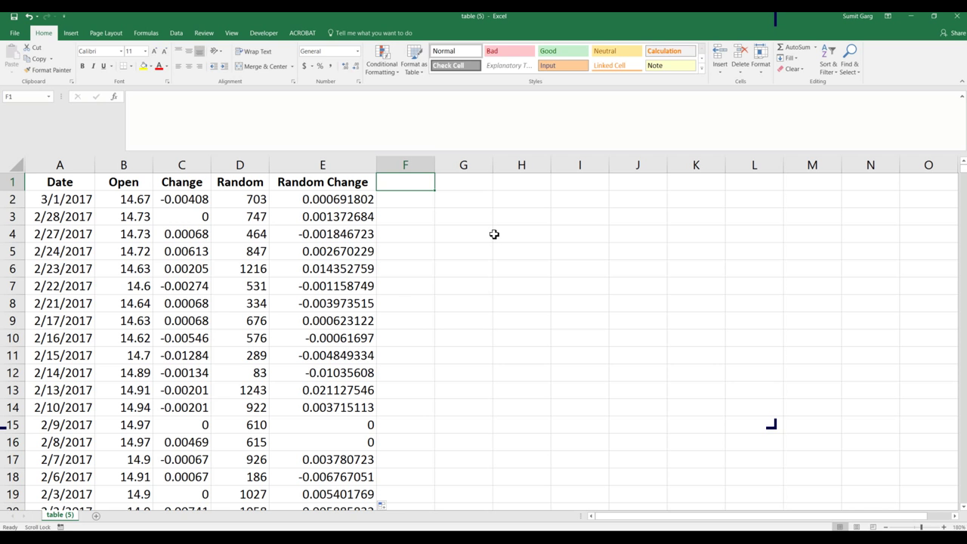
Add a Price heading in F1 and enter =B2 in F2 as the starting price
type("Price")
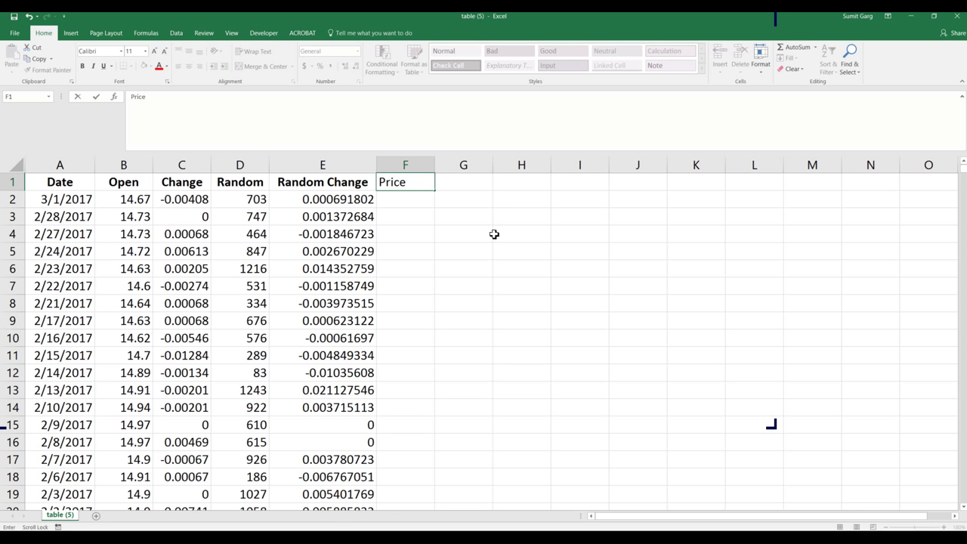
key("Return")
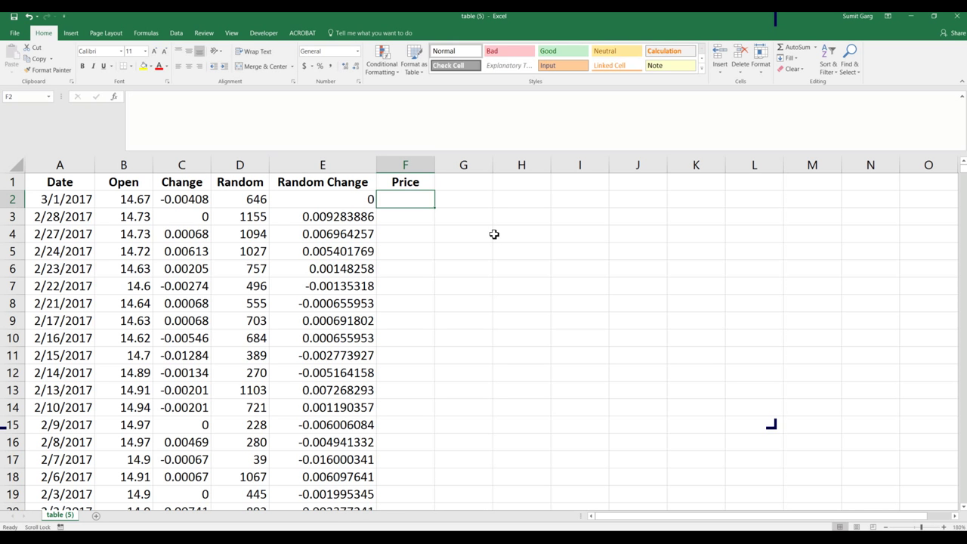
type("=")
left_click(129, 199)
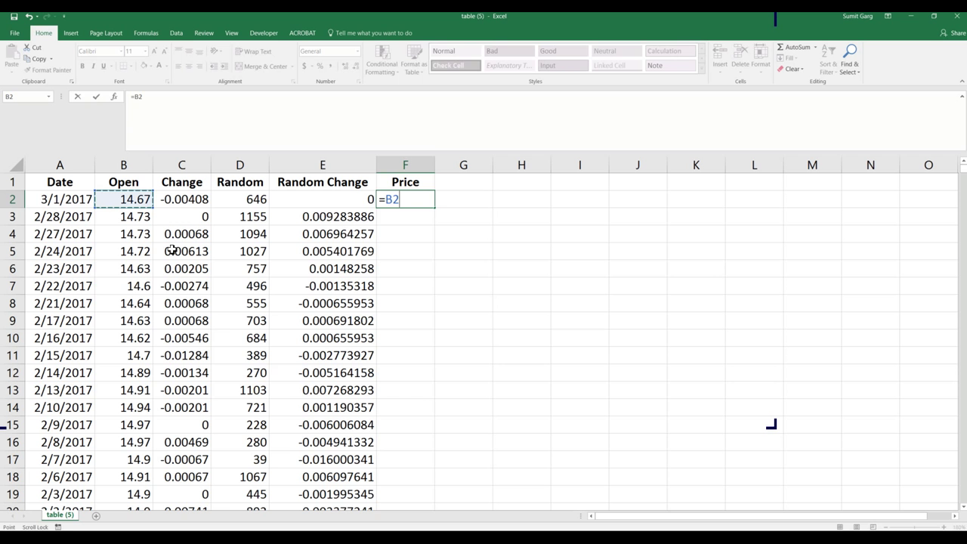
key("Return")
Enter =F2*EXP(E3) in F3 for the simulated price and fill it down the Price column
type("=")
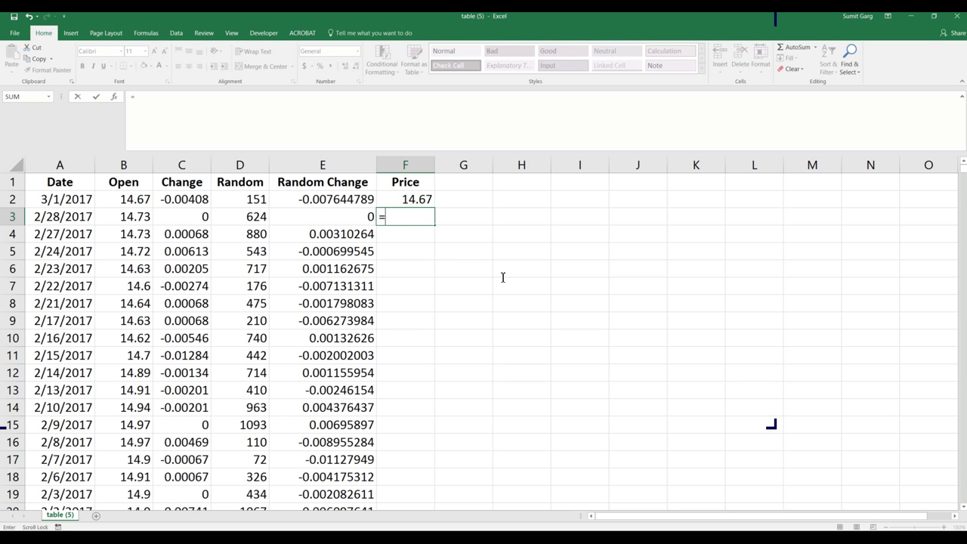
key("Up")
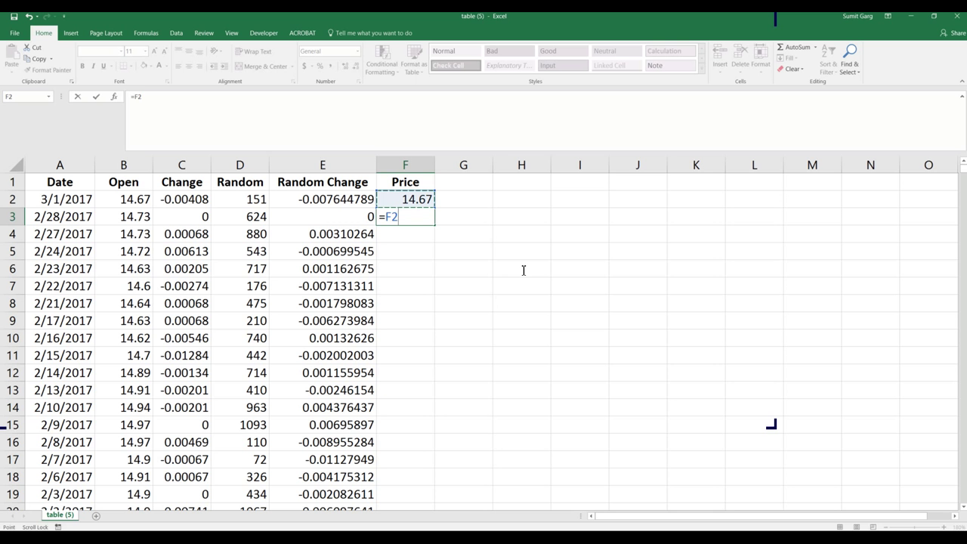
type("*exp(")
key("Left")
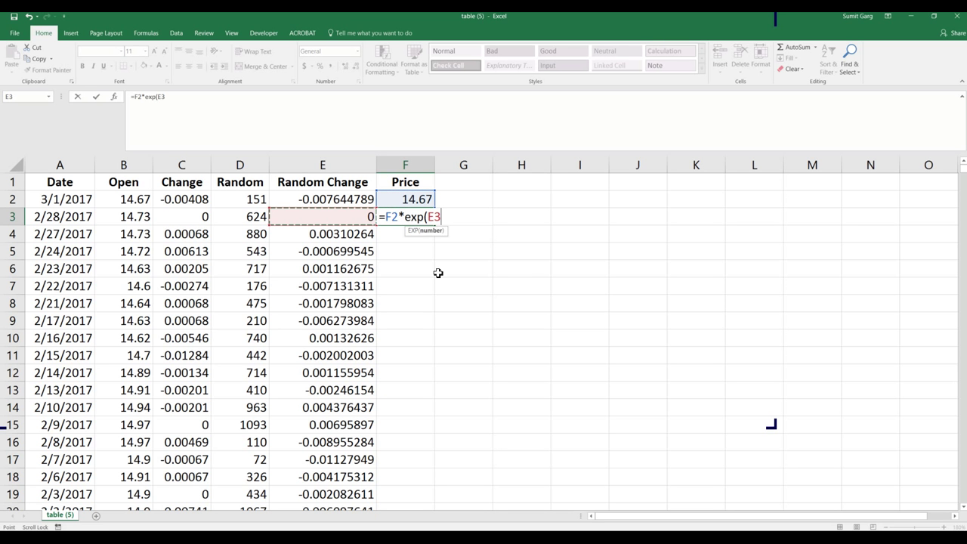
type(")")
key("Return")
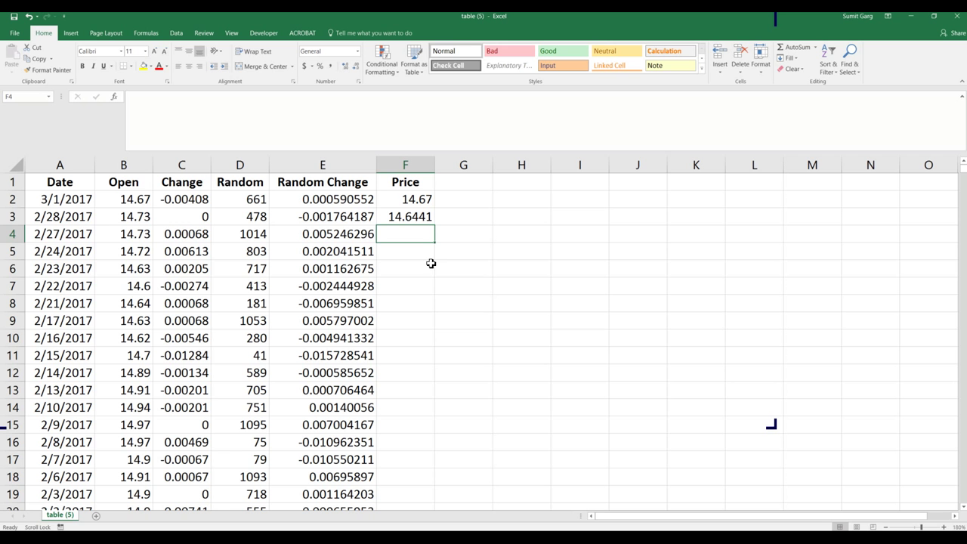
key("Up")
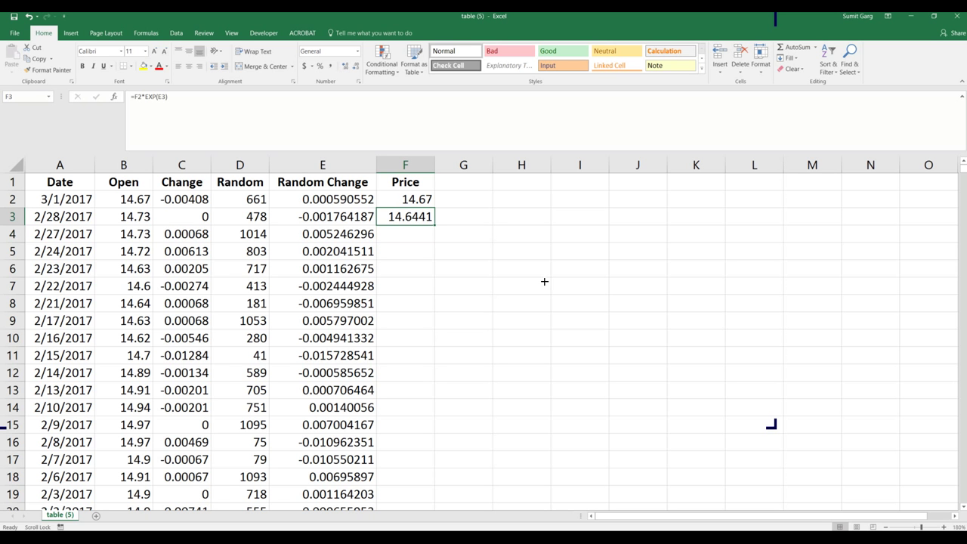
double_click(436, 225)
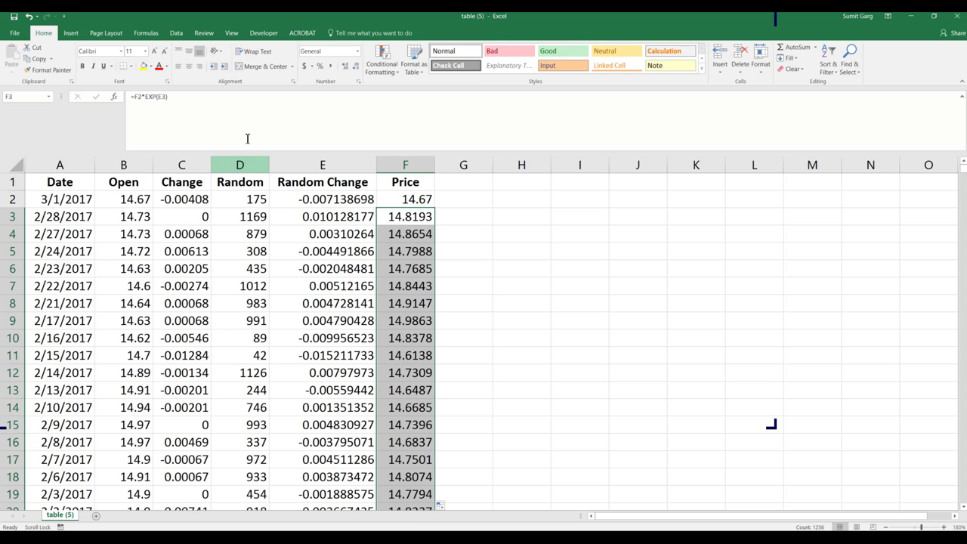
Try a scatter chart of the simulated prices from F3 downward, and delete it
left_click(71, 33)
left_click(404, 68)
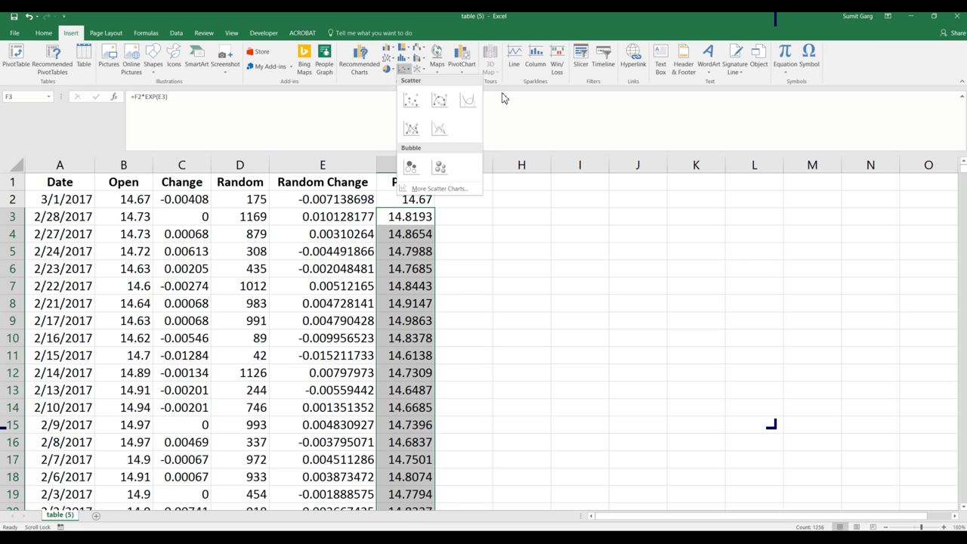
key("Return")
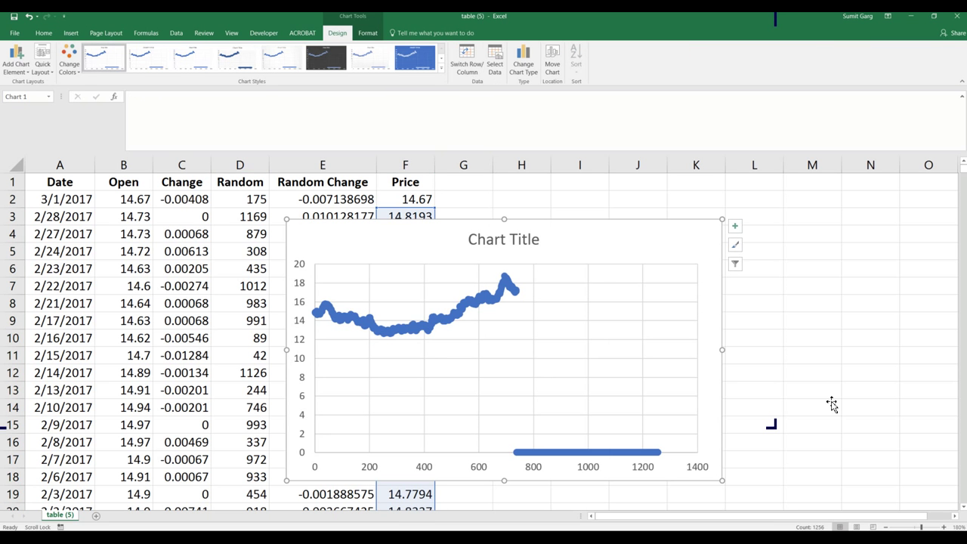
key("Delete")
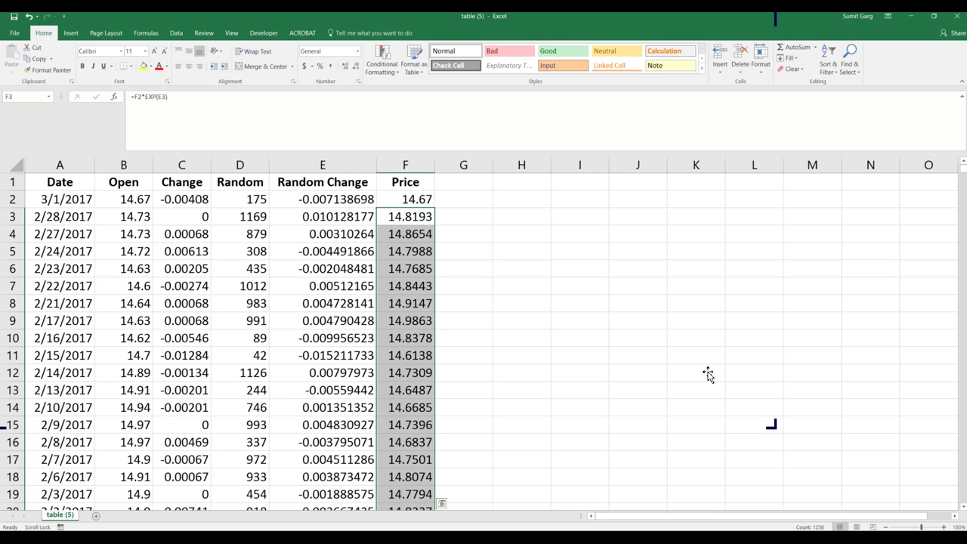
Refill the Random Change column from E3 downward with the formula =SMALL($C$2:$C$1256,D3)
left_click(580, 285)
double_click(326, 217)
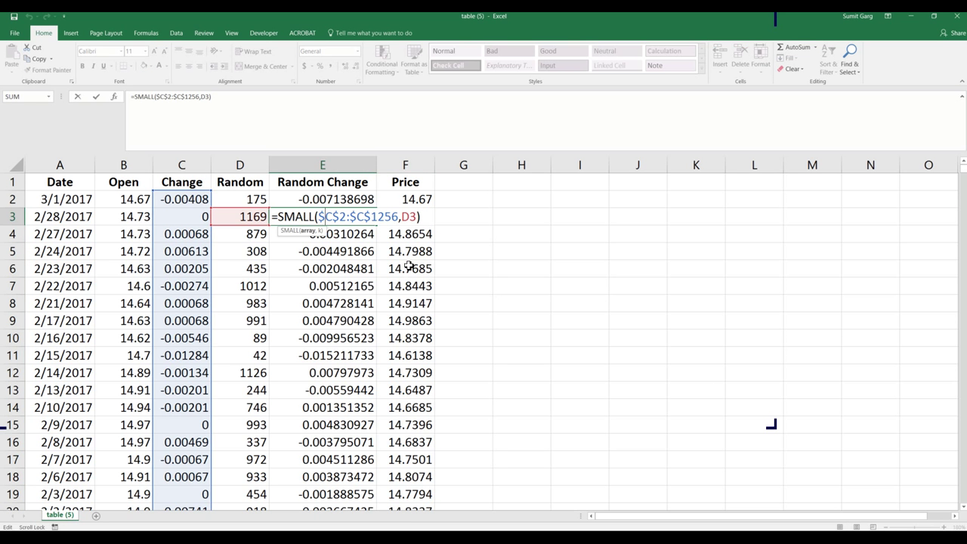
key("Return")
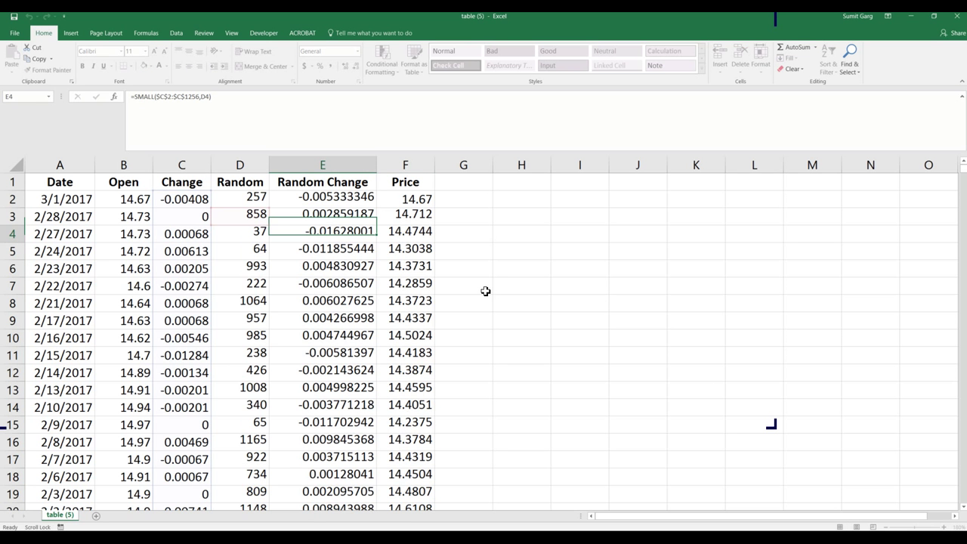
key("Up")
double_click(376, 225)
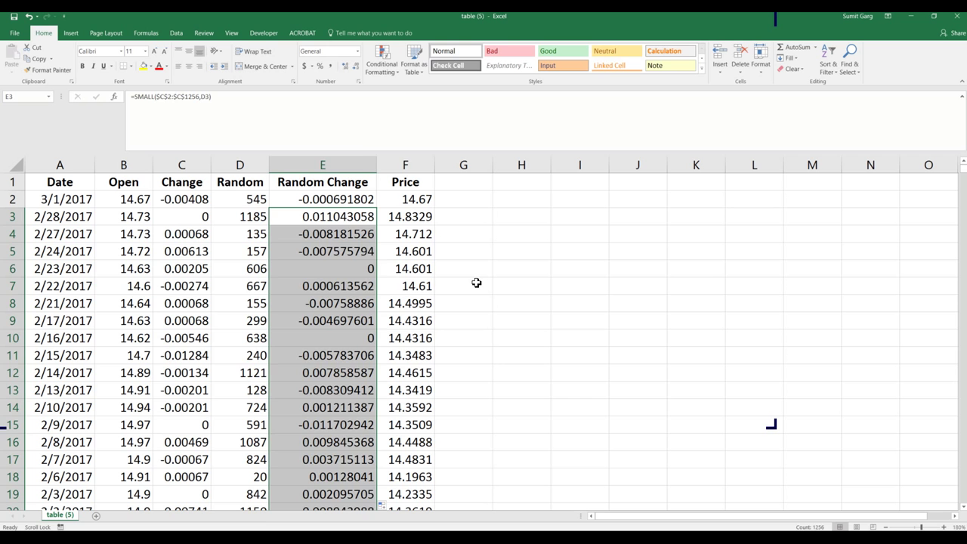
Refill the Price column from F3 downward with the formula =F2*EXP(E3)
key("Right")
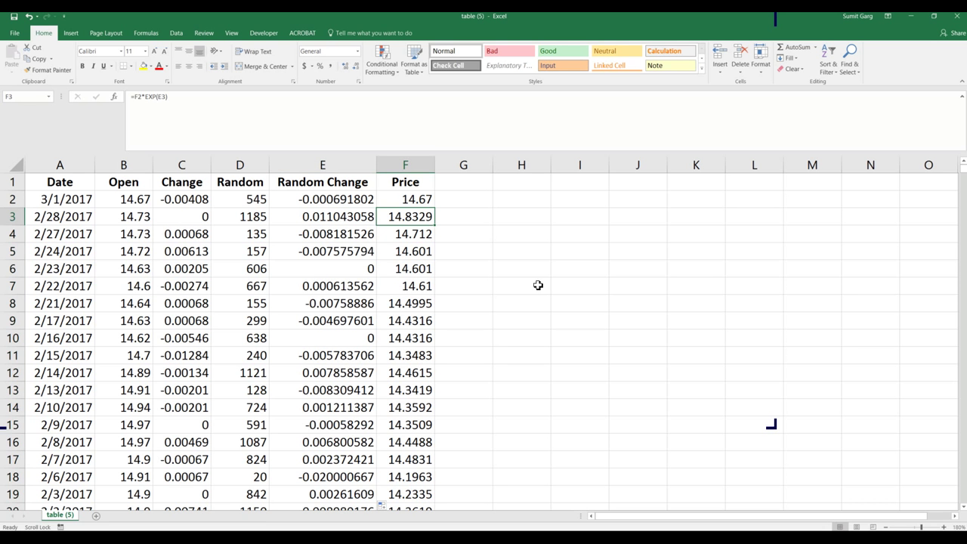
key("ctrl+shift+Down")
key("ctrl+d")
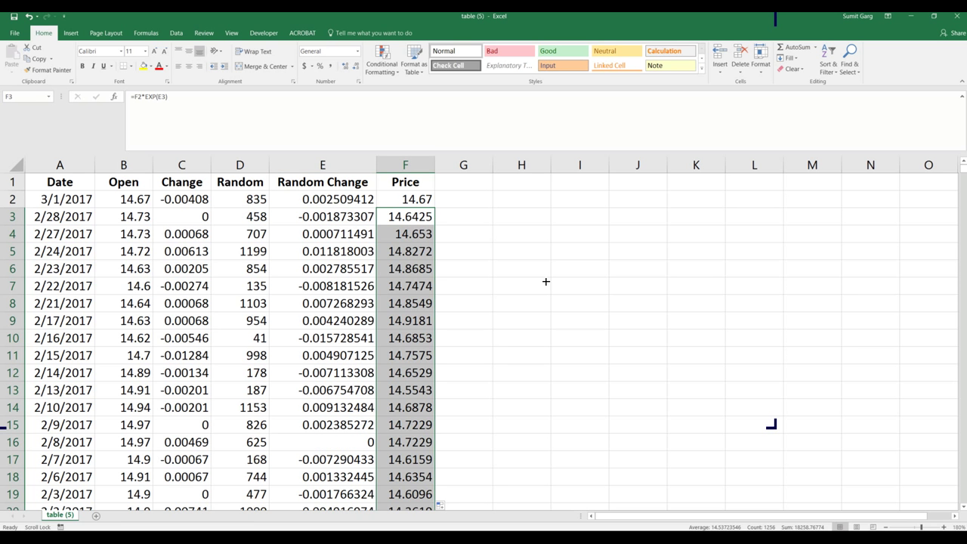
Insert a markers-only scatter chart of the simulated prices in column F, from F3 downward
mouse_move(962, 169)
left_mouse_down()
mouse_move(962, 499)
mouse_move(963, 174)
left_mouse_up()
left_click(71, 33)
key("d")
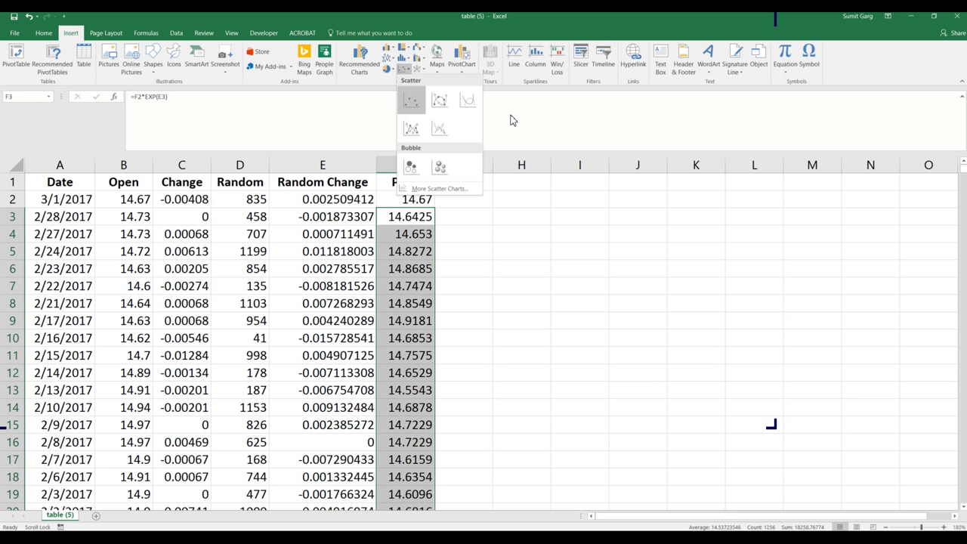
key("Return")
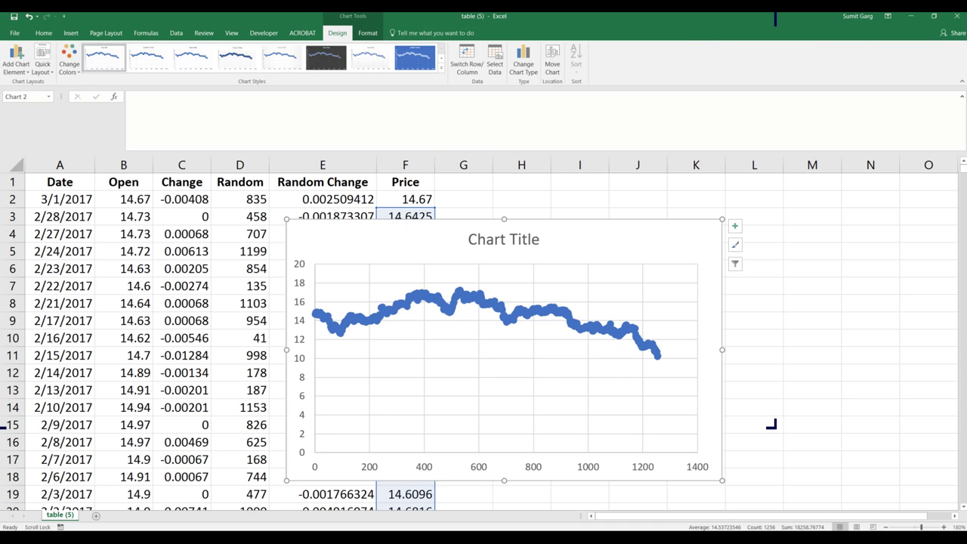
Shrink the scatter chart and place it beside the data over columns H to K, without its chart title
left_click_drag(563, 435, 509, 433)
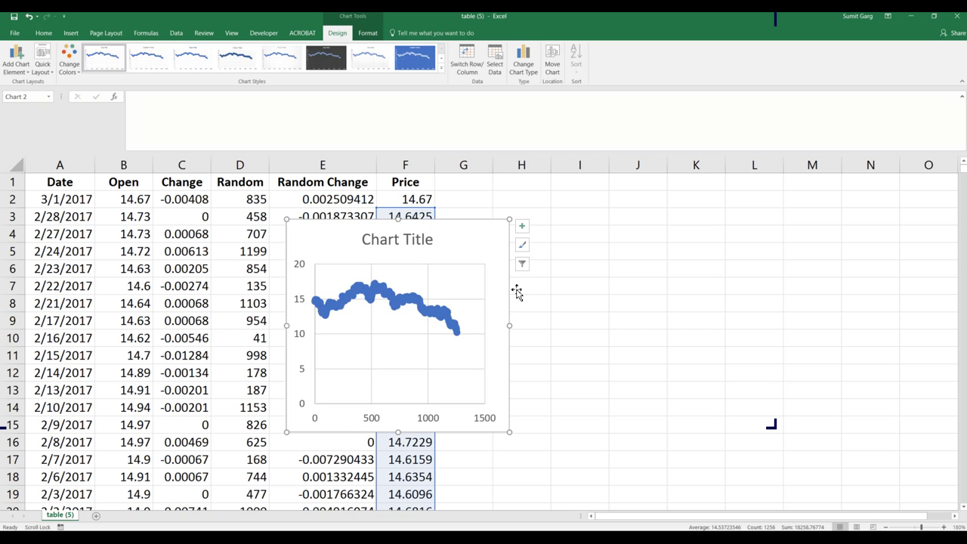
left_click_drag(517, 294, 769, 259)
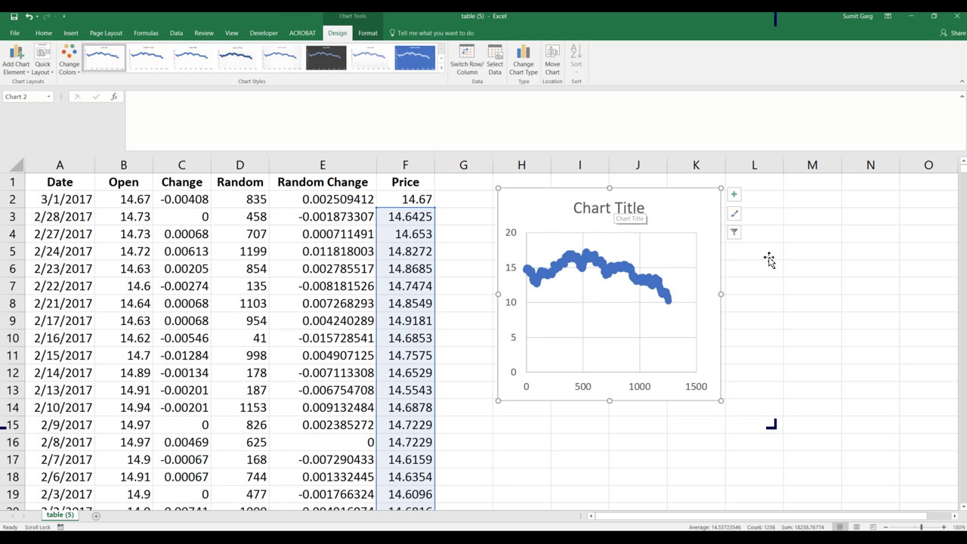
left_click(615, 207)
key("Delete")
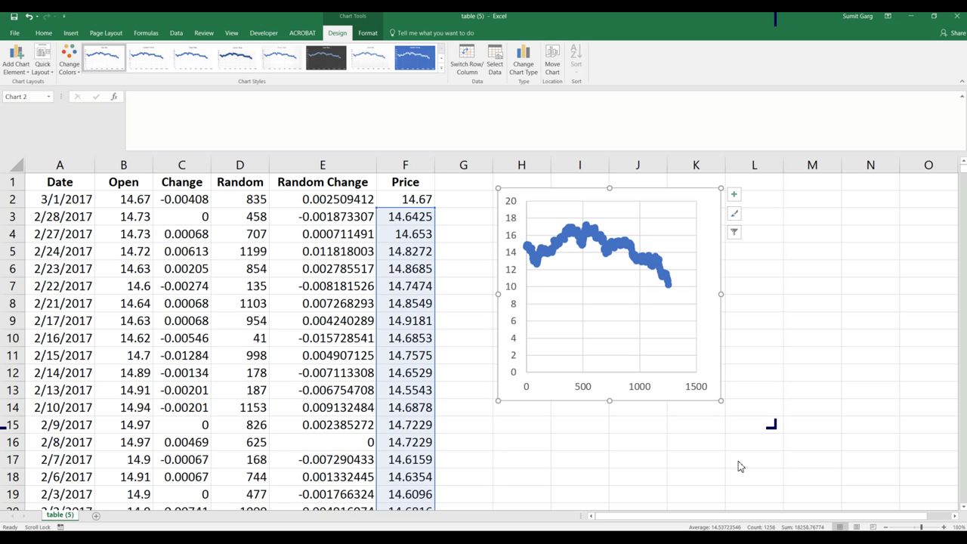
Add primary vertical and primary horizontal axis titles to the scatter chart
left_click(16, 60)
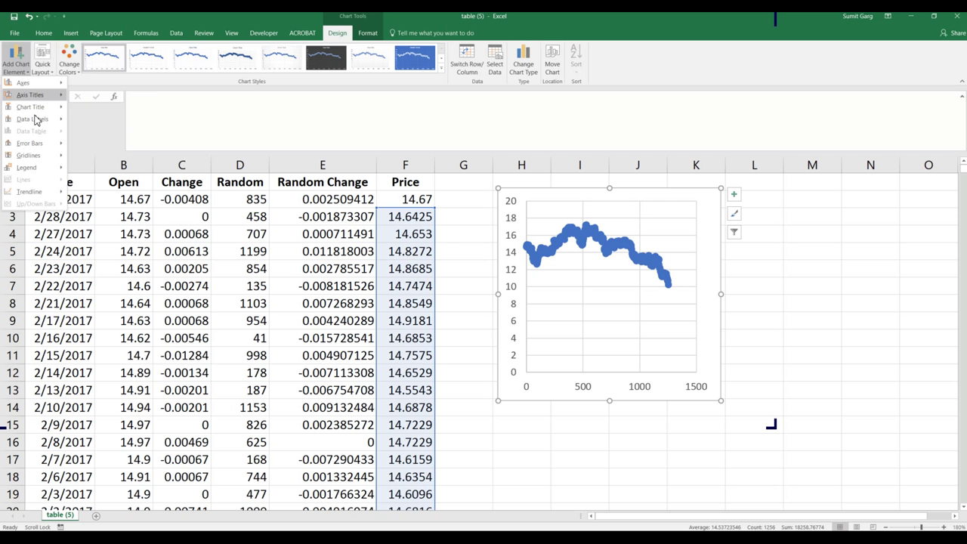
mouse_move(30, 95)
left_click(113, 120)
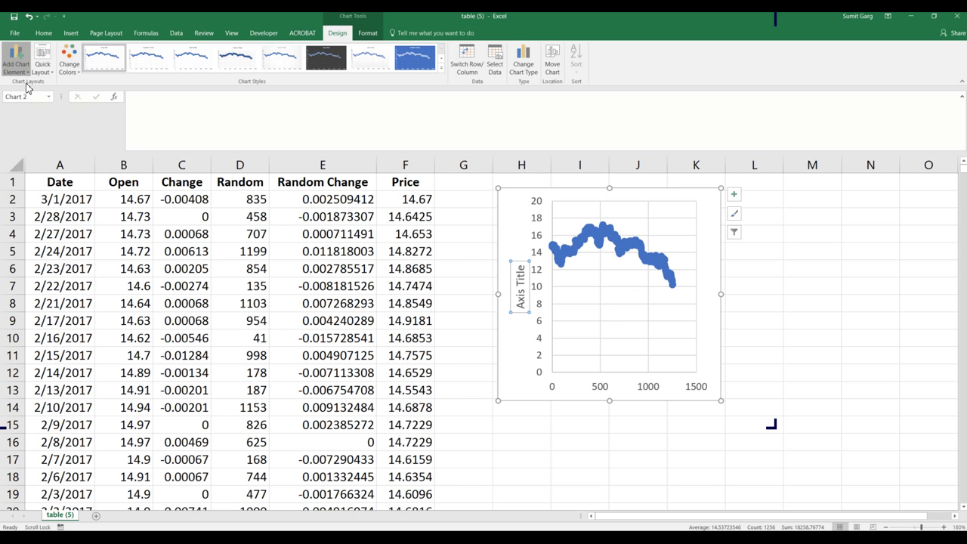
left_click(16, 60)
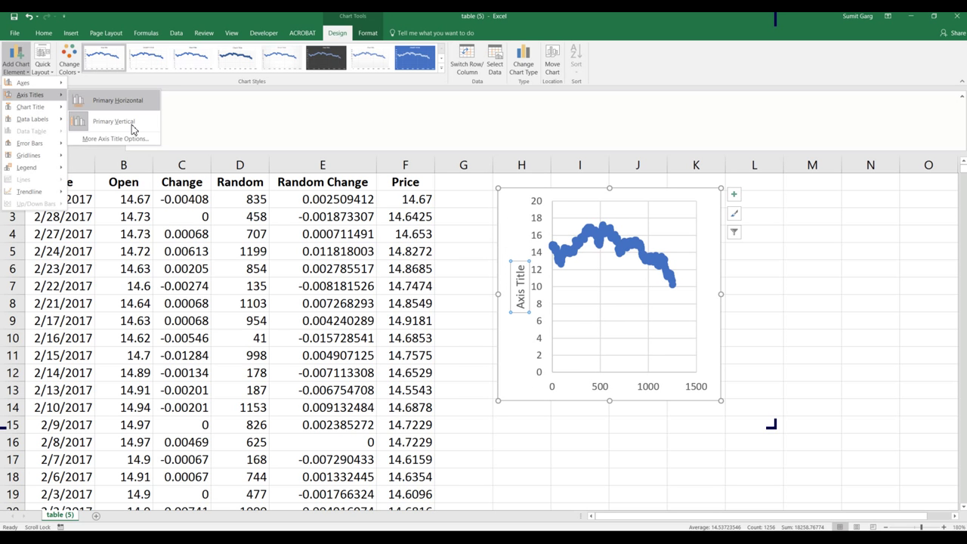
left_click(113, 99)
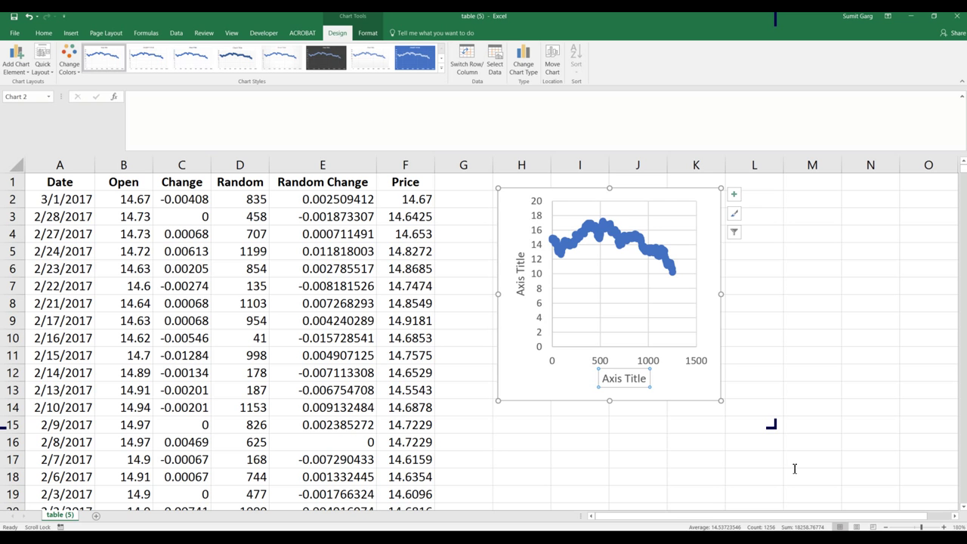
Name the chart's horizontal axis "Trading Days" and its vertical axis "Price"
triple_click(632, 378)
type("Tra")
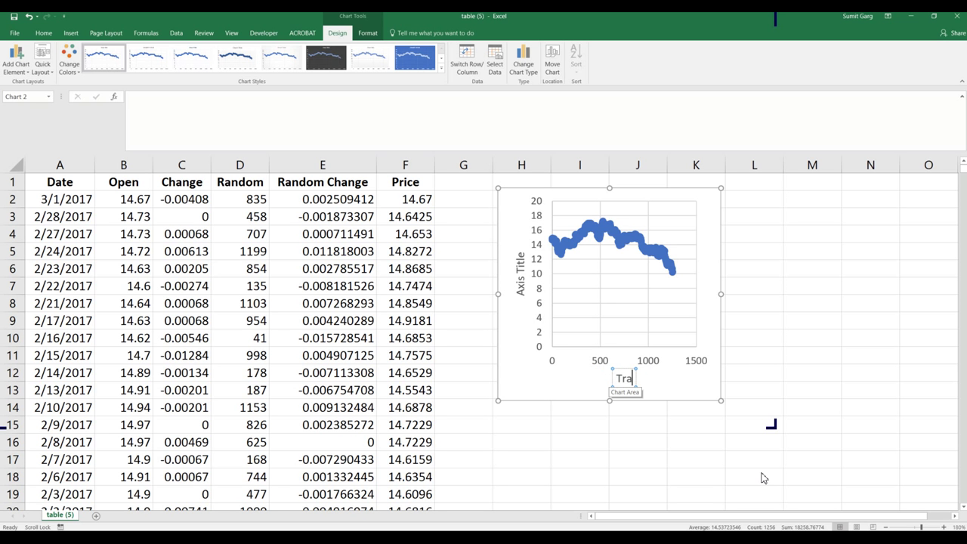
type("ding Days")
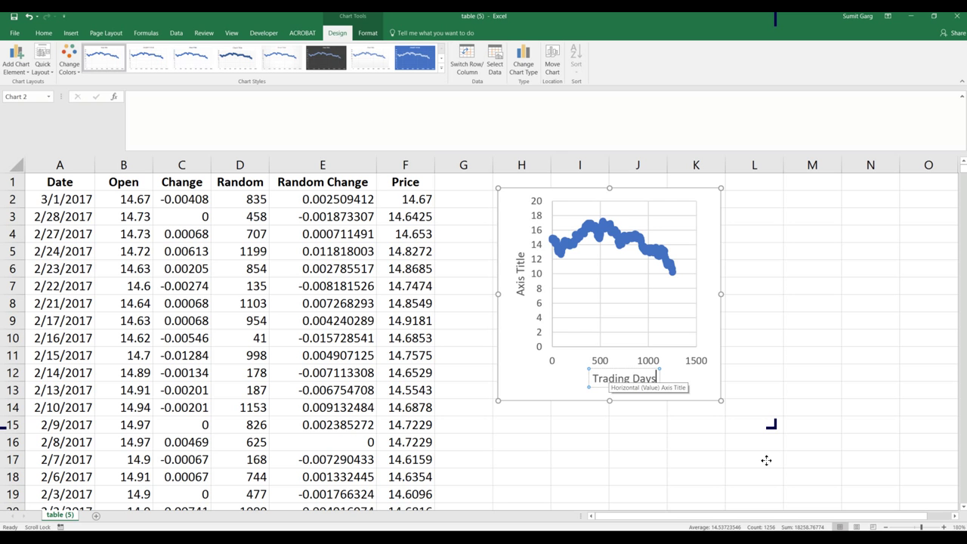
double_click(521, 279)
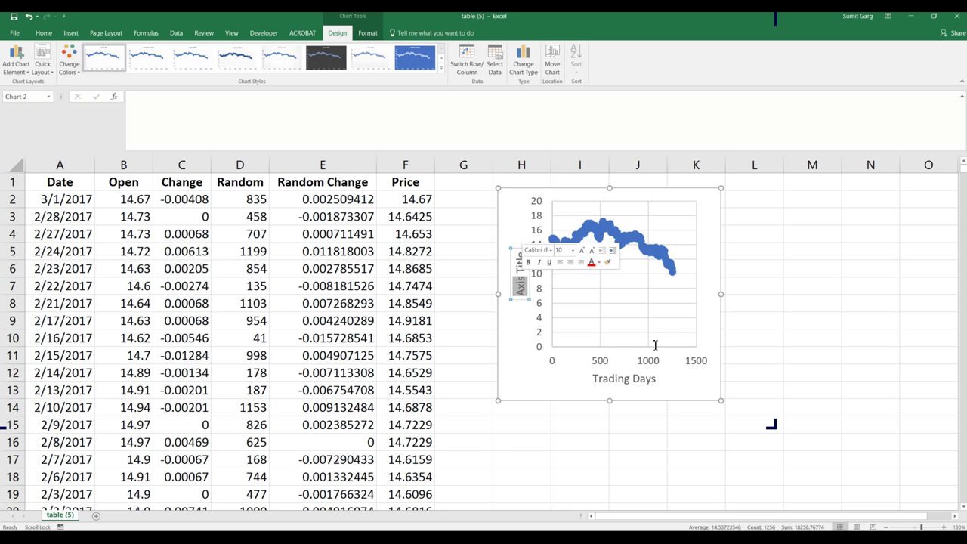
key("ctrl+a")
type("P")
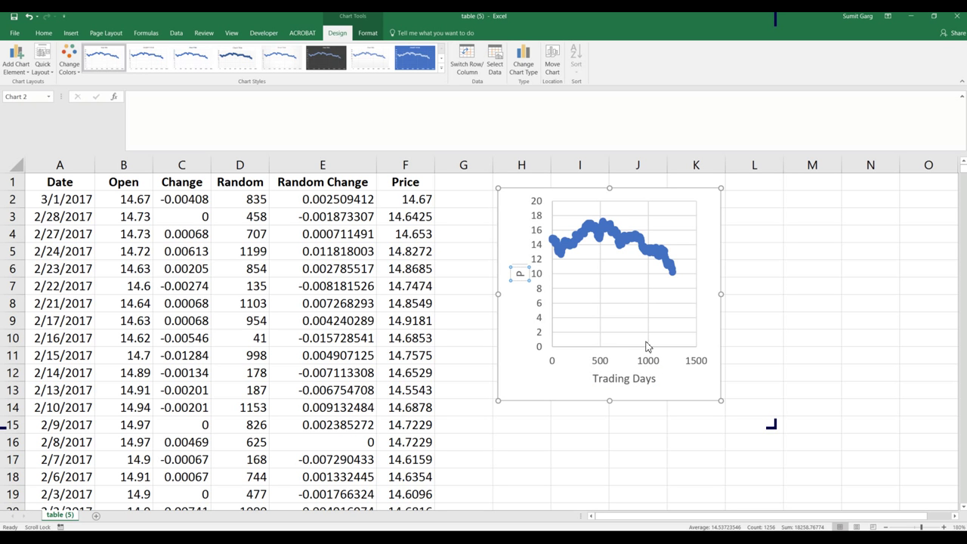
type("rice")
left_click(755, 320)
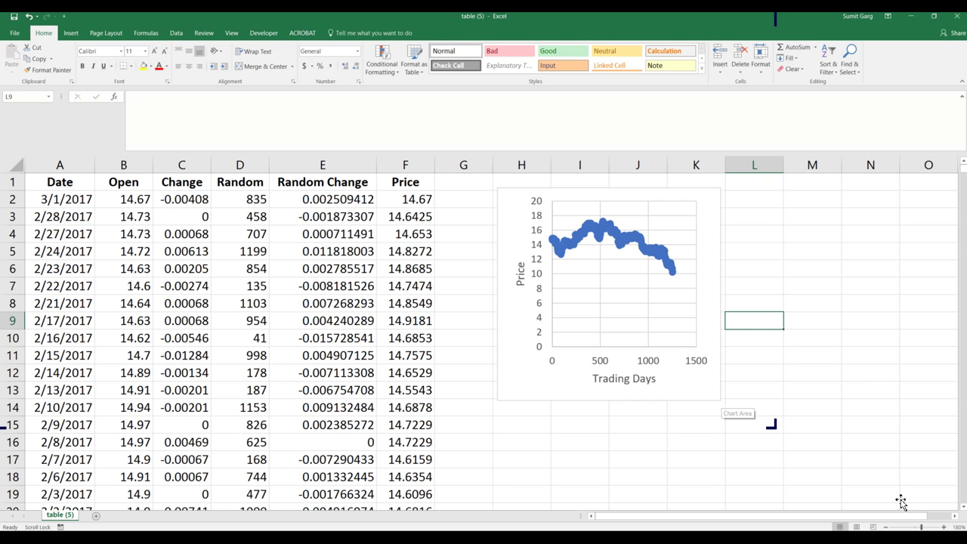
Widen the chart to span columns H to L and remove its horizontal and vertical gridlines
left_click(717, 398)
left_click_drag(721, 401, 785, 394)
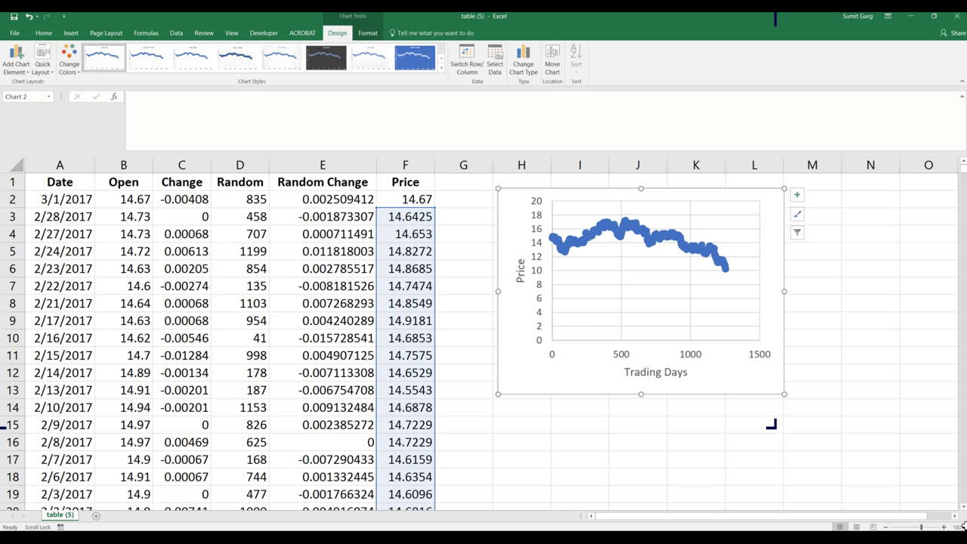
left_click(700, 305)
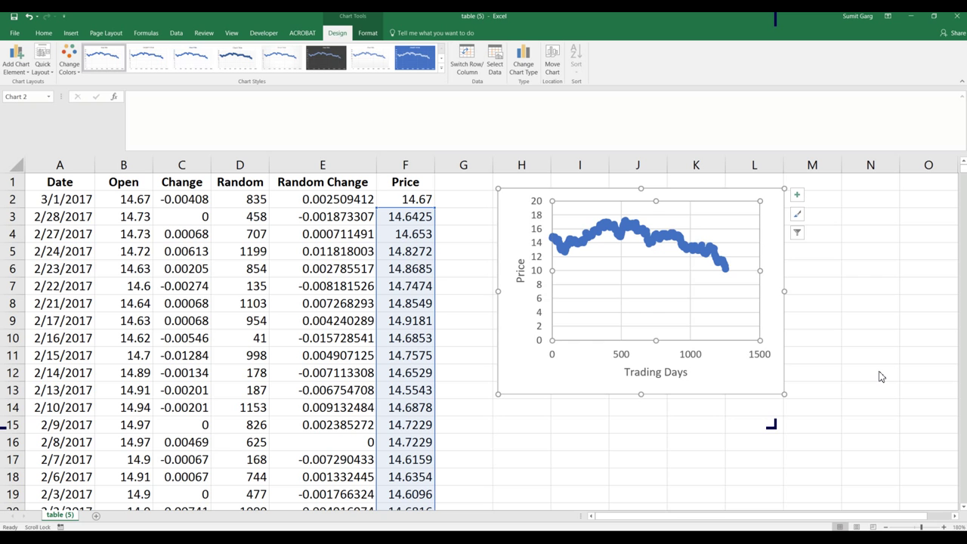
left_click(677, 312)
key("Delete")
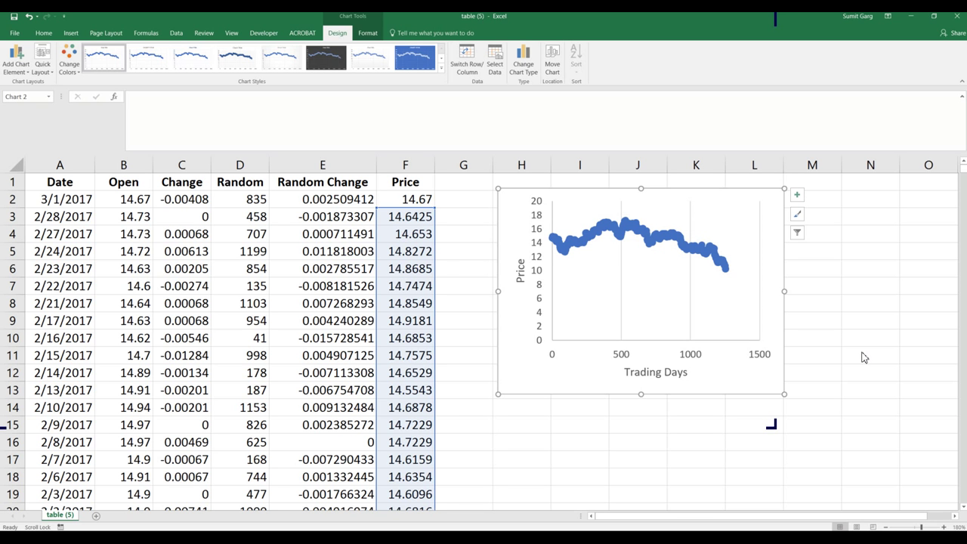
key("Down")
key("Down")
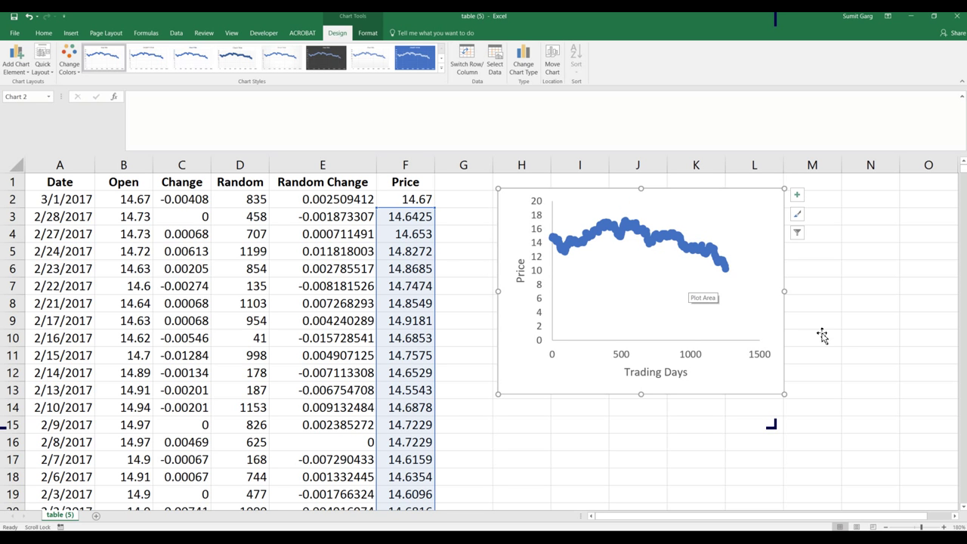
Re-enter the starting price in F2 and a random change formula in column E to resample the simulated price path
key("Escape")
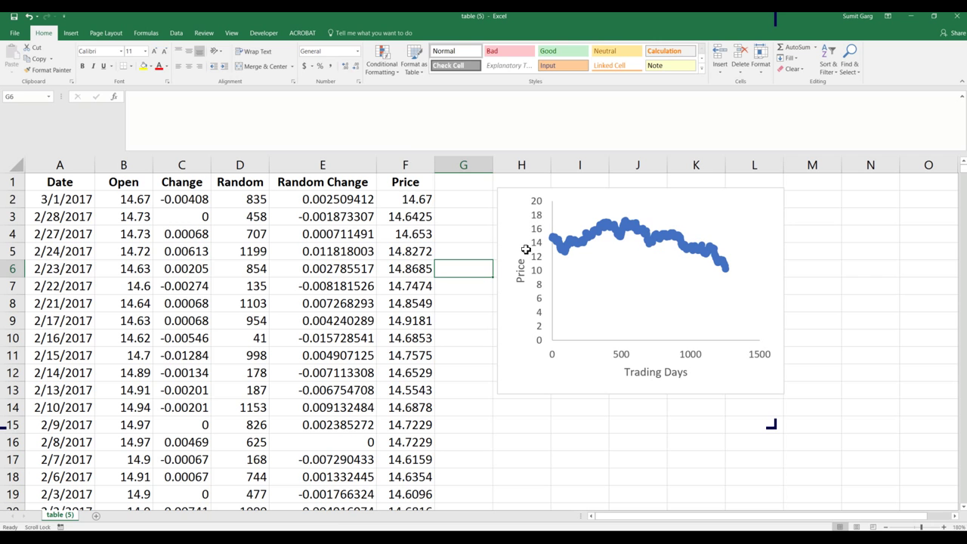
double_click(408, 200)
key("Return")
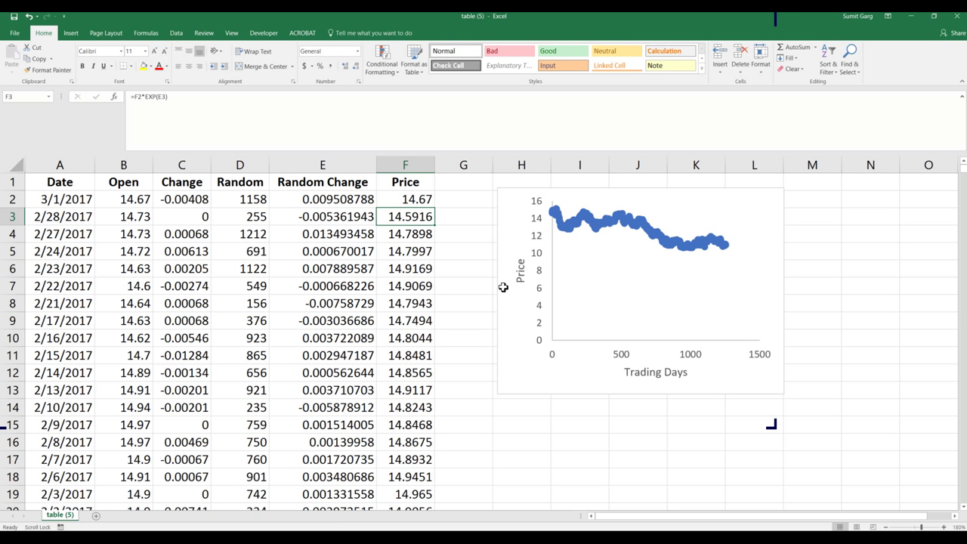
key("Down")
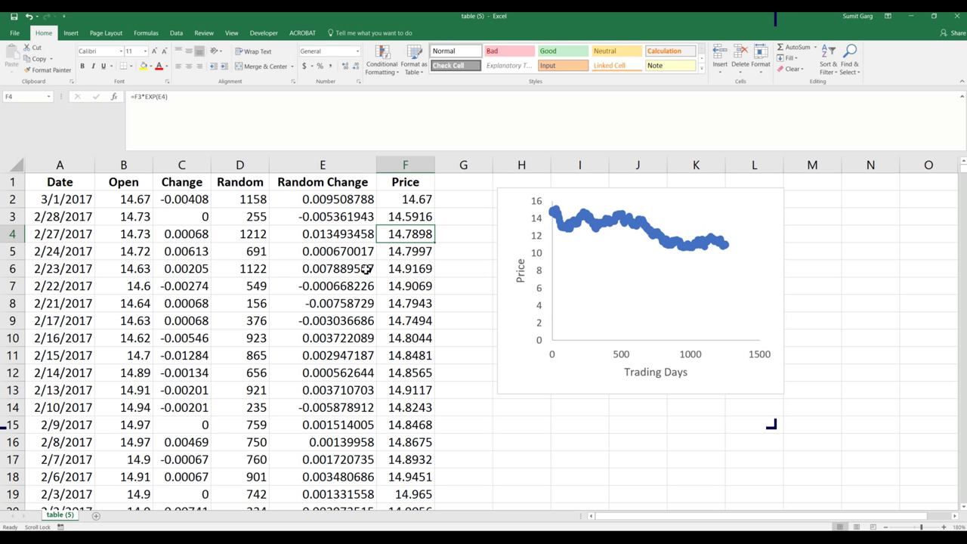
key("Left")
key("Up")
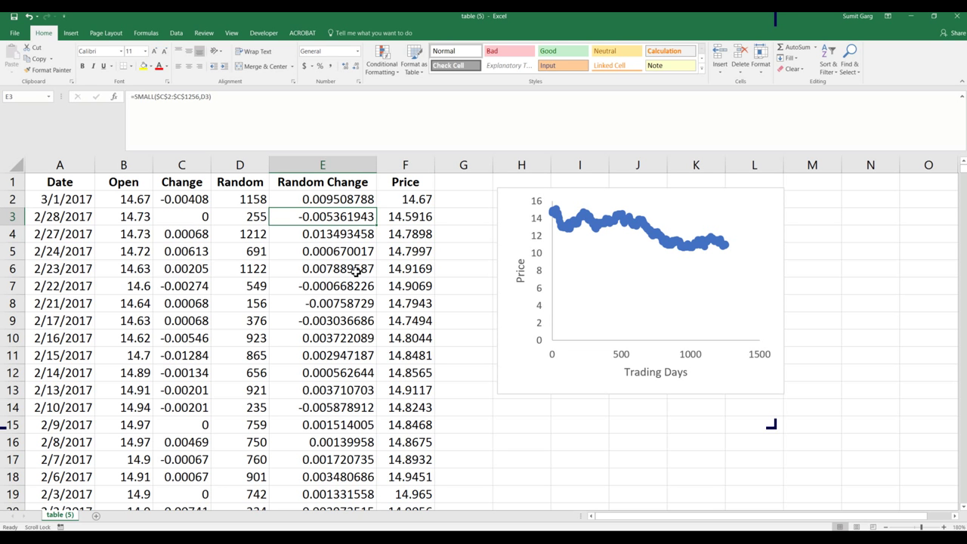
key("Down")
key("Return")
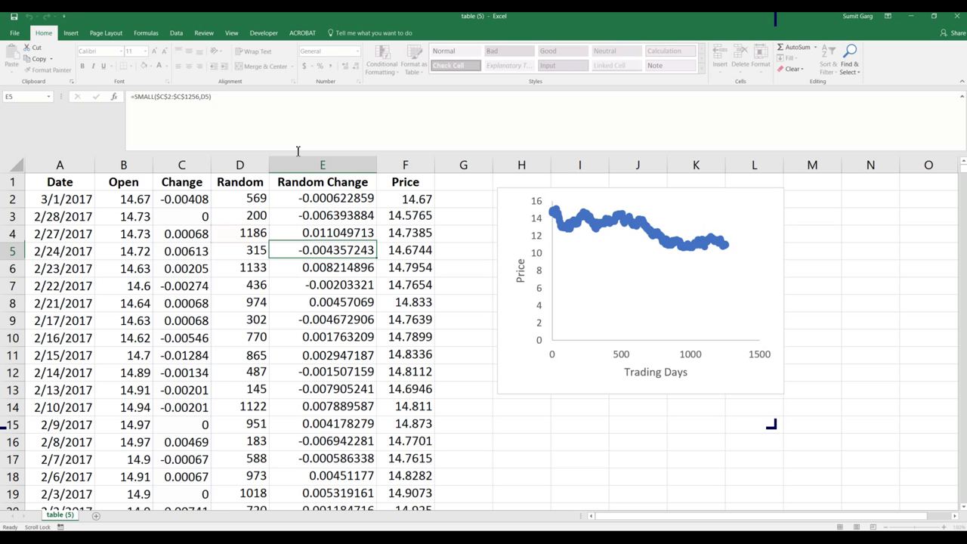
left_click(463, 372)
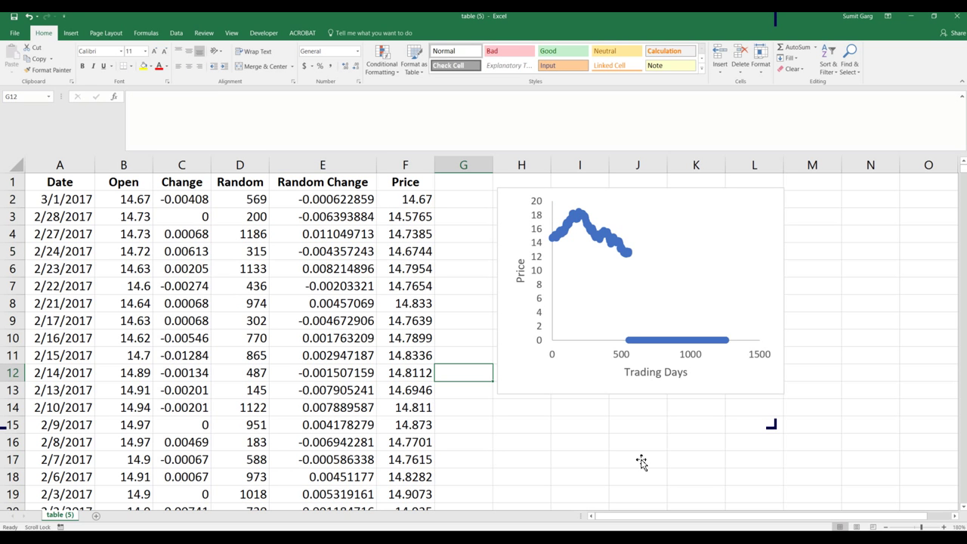
Change the random number formula in D2 to =RANDBETWEEN(1,1255) and fill it down the Random column
mouse_move(962, 173)
left_mouse_down()
mouse_move(963, 358)
mouse_move(962, 167)
left_mouse_up()
double_click(251, 200)
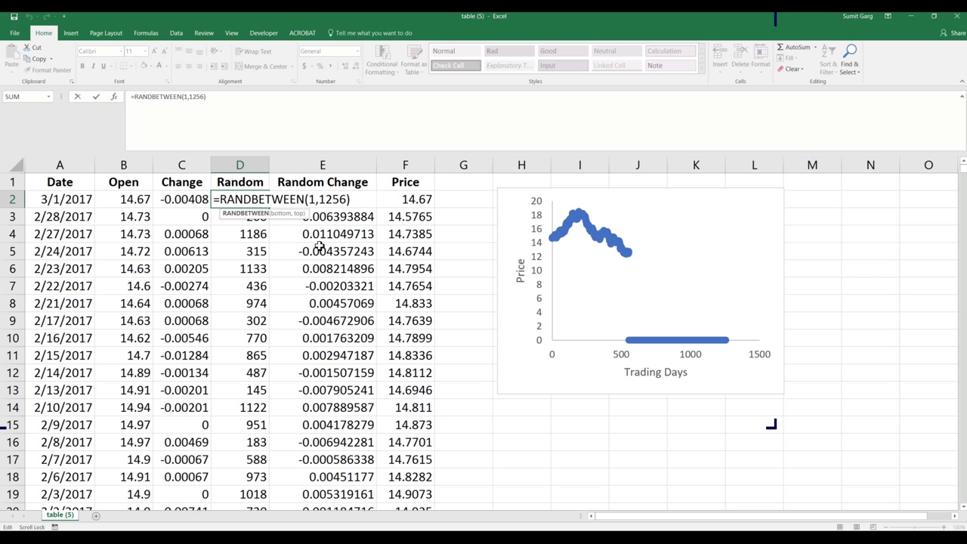
key("Left")
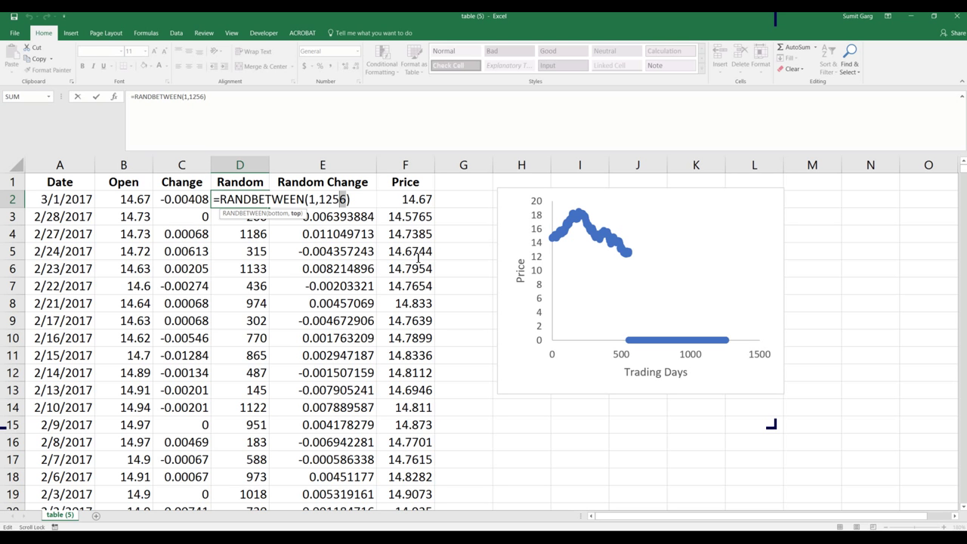
type("5")
key("Return")
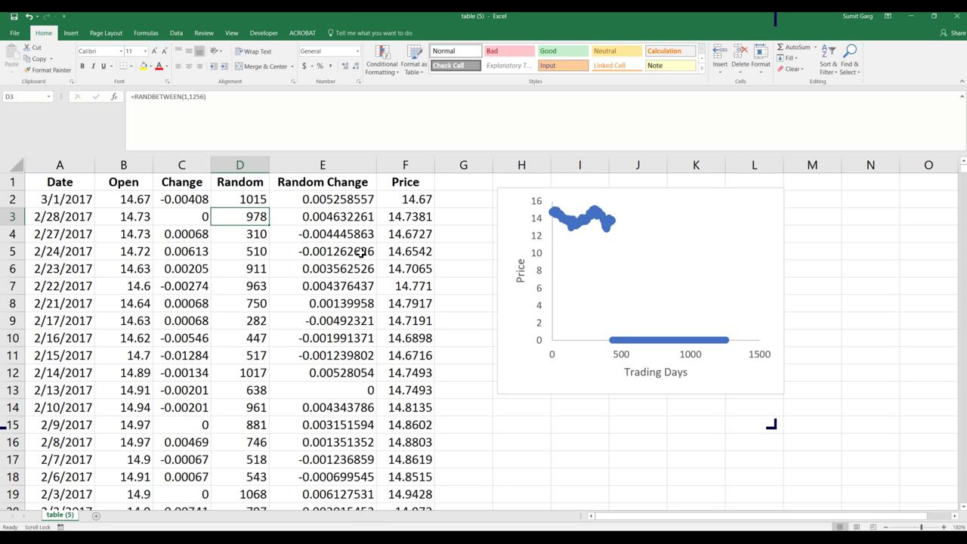
key("Up")
key("ctrl+shift+Down")
key("ctrl+d")
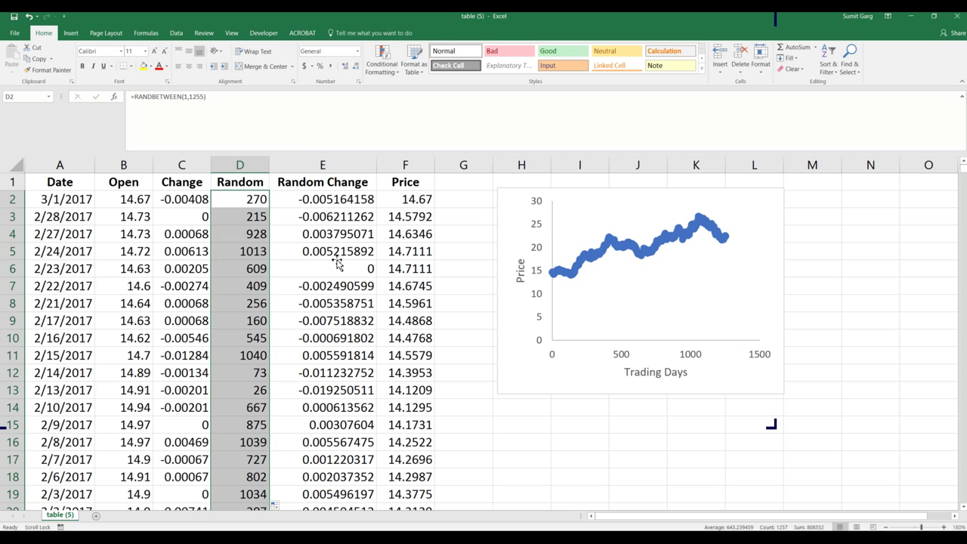
Recalculate the sheet repeatedly by re-entering the Random formulas from D2 downward to view different simulated price paths
left_click(255, 199)
key("F2")
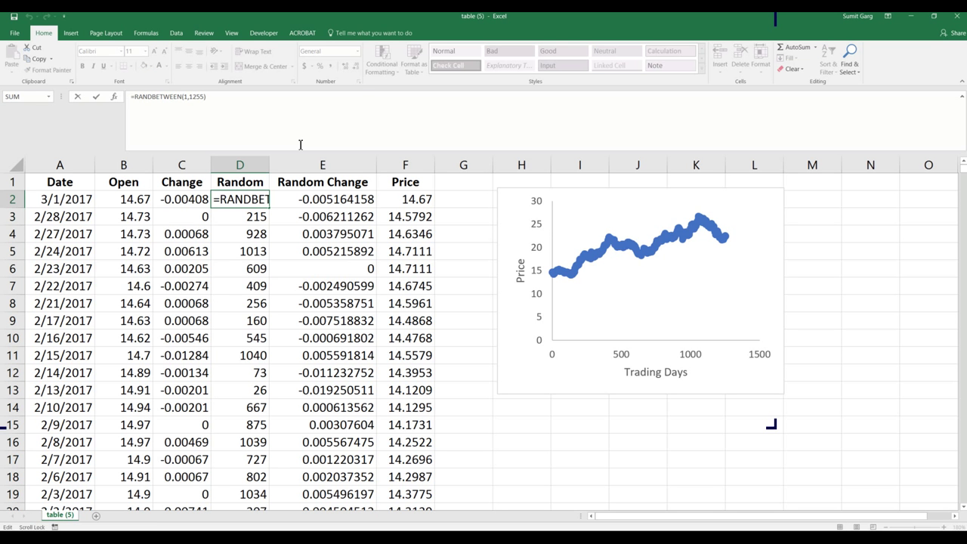
key("Return")
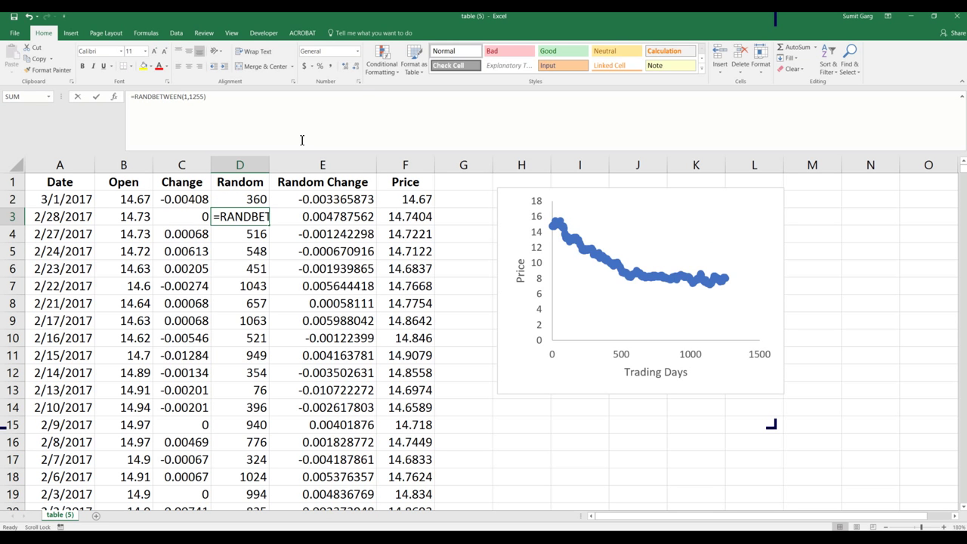
key("Return")
key("F2")
key("Return")
key("F2")
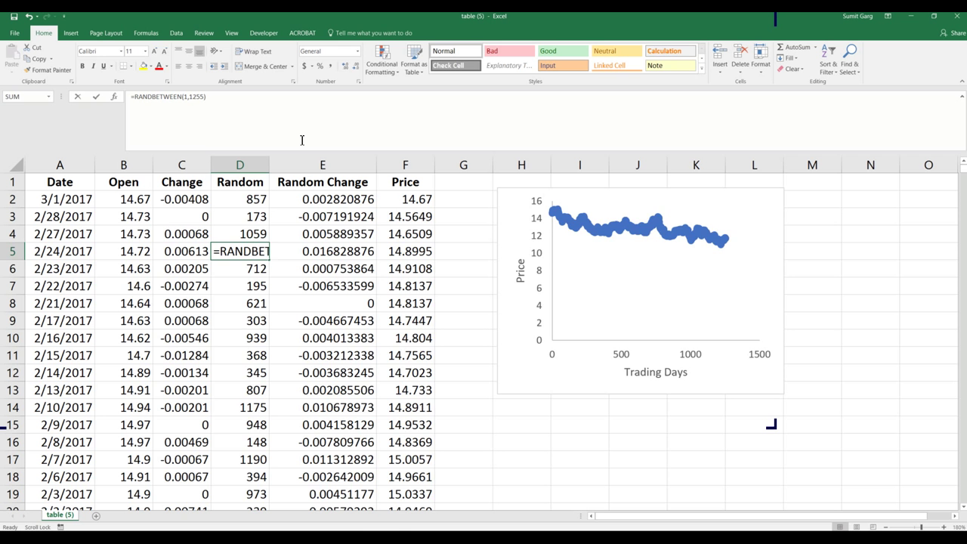
key("Return")
key("F2")
key("Return")
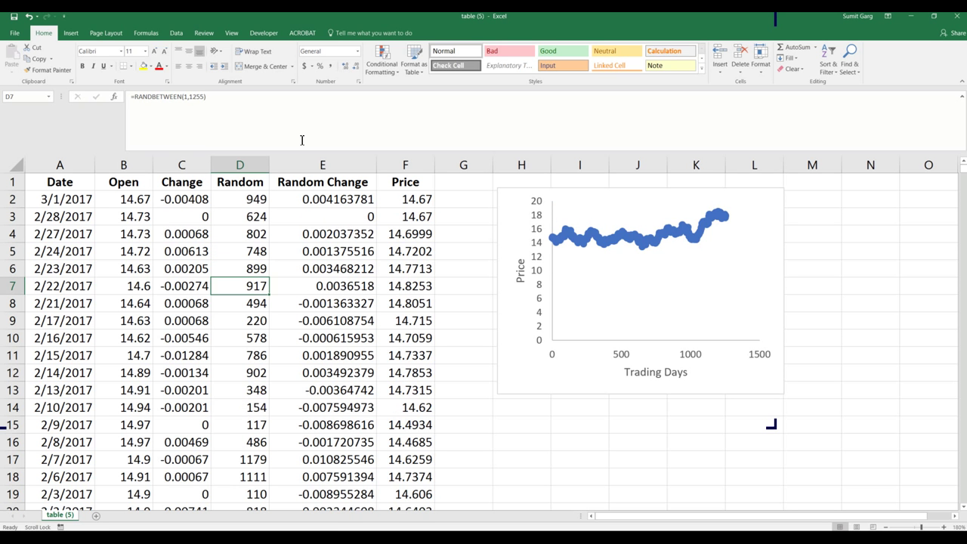
key("F2")
key("Return")
key("F2")
key("Return")
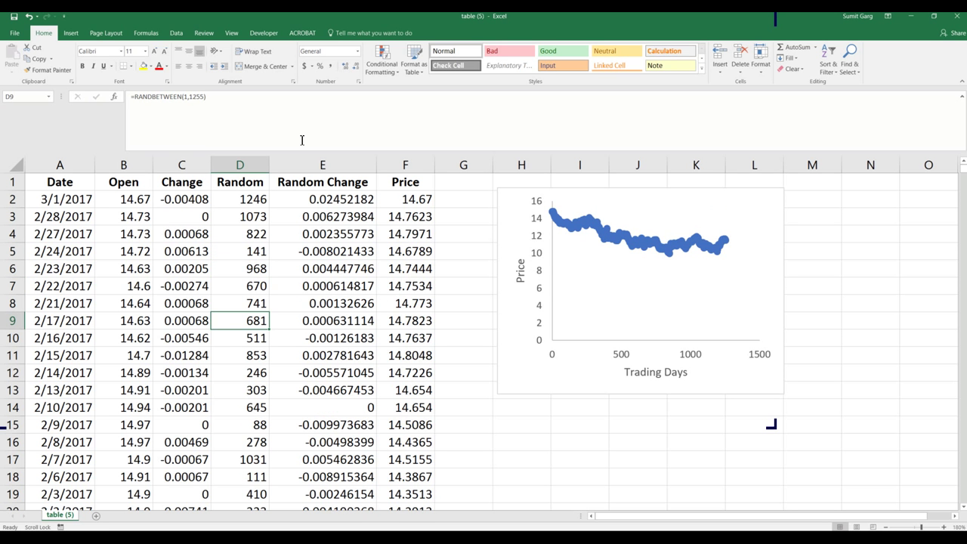
key("F2")
key("Return")
key("F2")
key("Return")
key("F2")
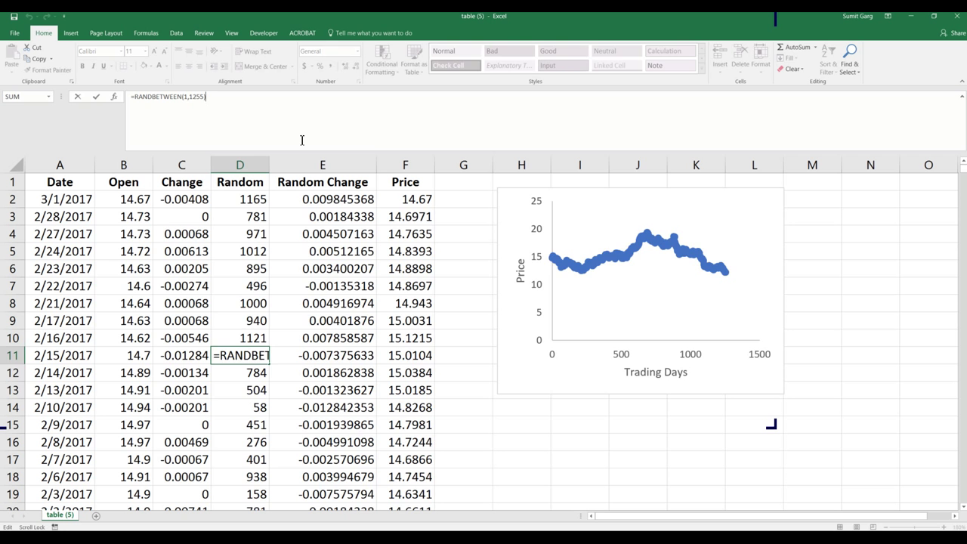
key("Return")
key("F2")
key("Return")
key("F2")
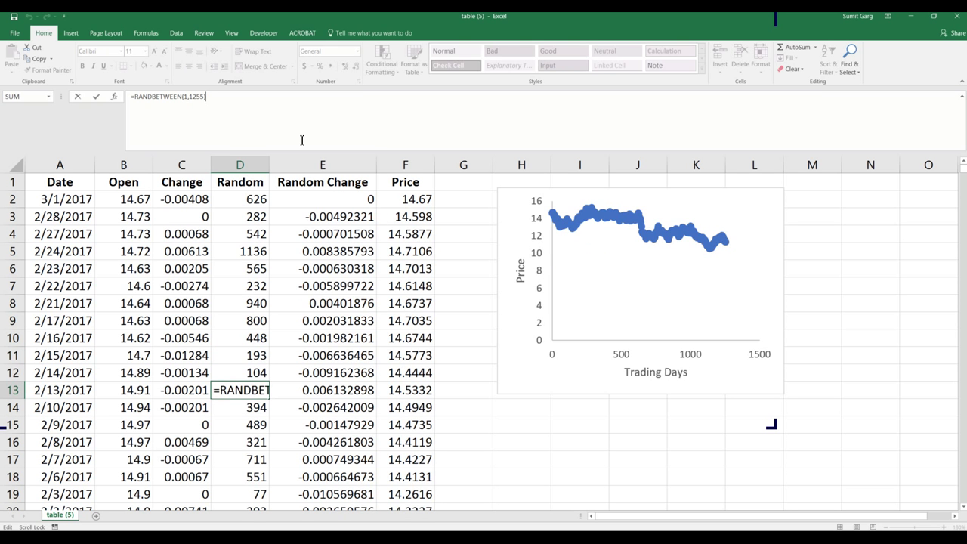
left_click(347, 303)
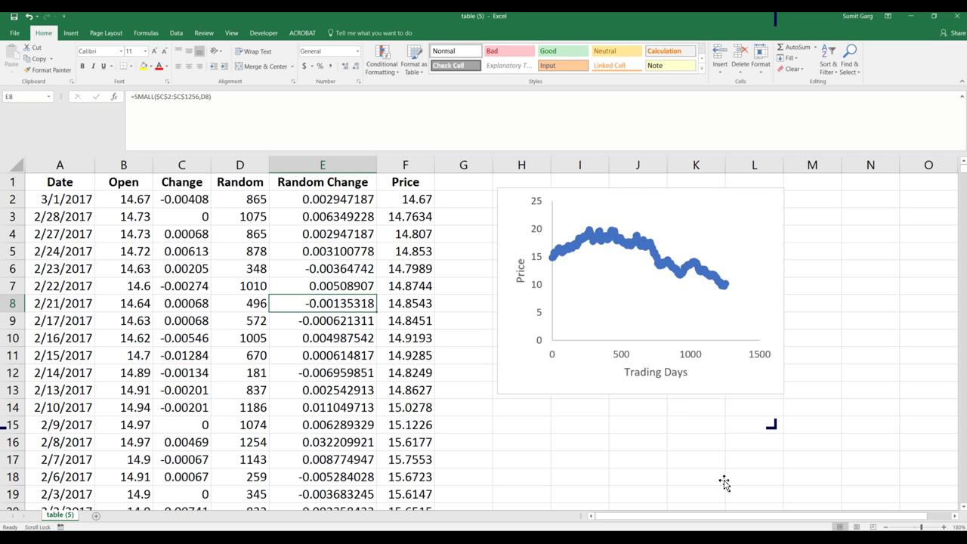
Move the price chart away from the data so it spans columns I to M
left_click_drag(724, 482, 783, 533)
left_click(629, 447)
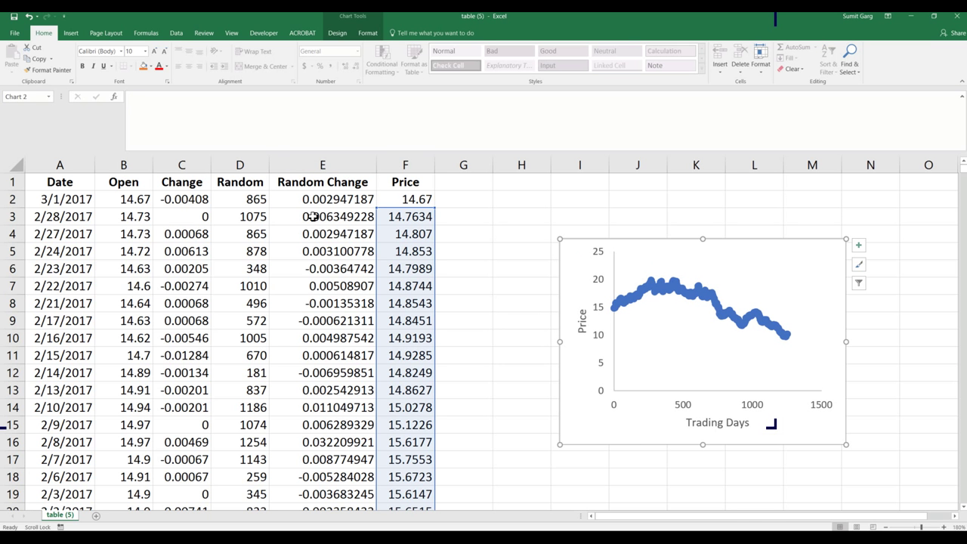
Add an outside border around the Random, Random Change and Price columns, D to F
left_click_drag(239, 165, 406, 165)
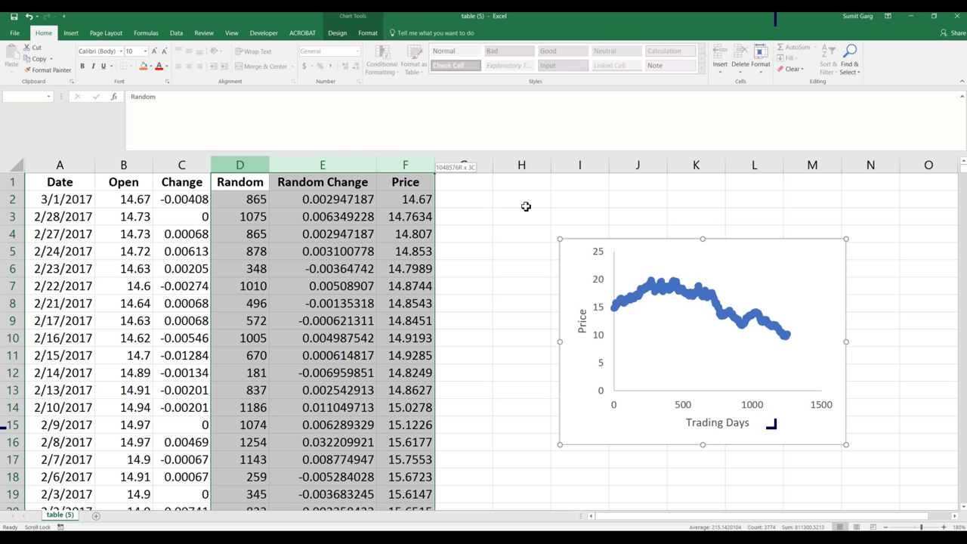
left_click(132, 66)
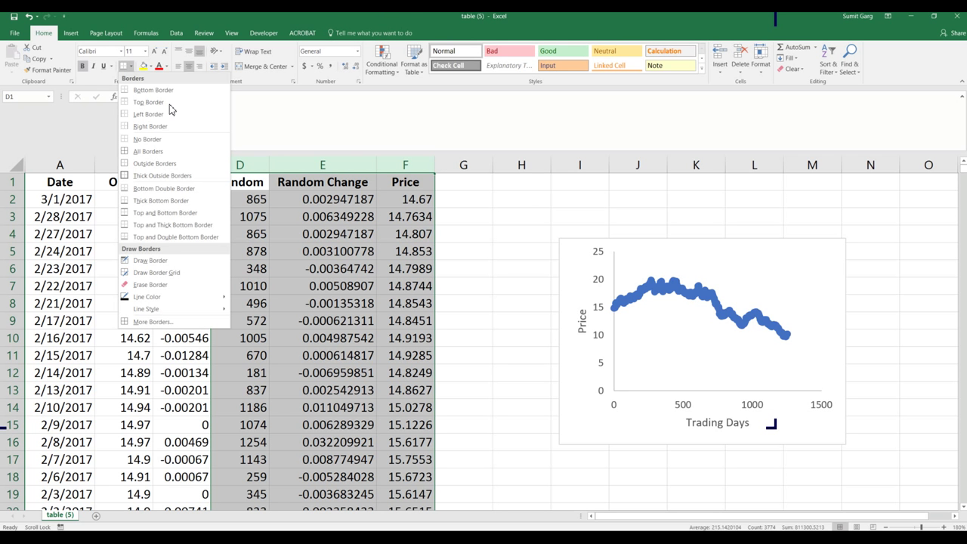
left_click(162, 176)
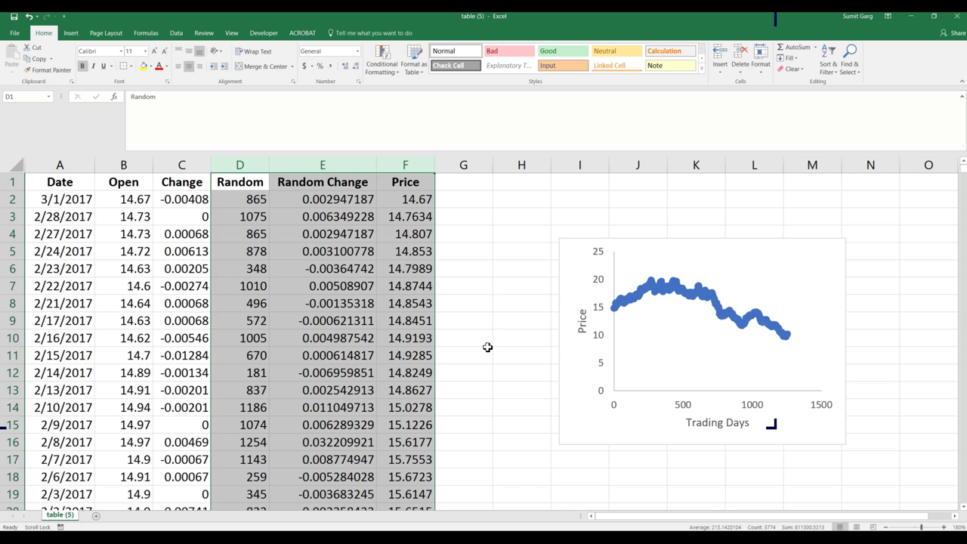
left_click(491, 281)
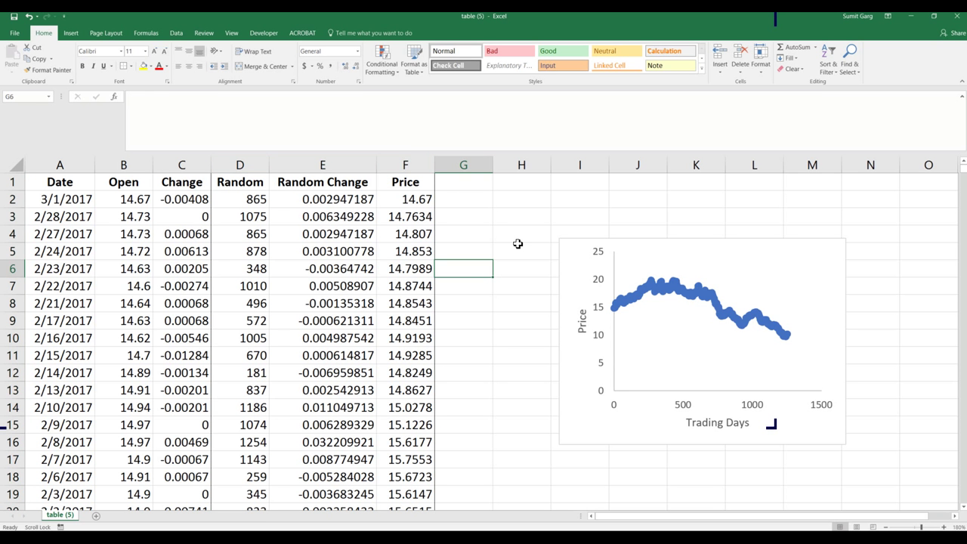
Examine the E3 reference inside the EXP function of the price formula in F3
left_click(410, 218)
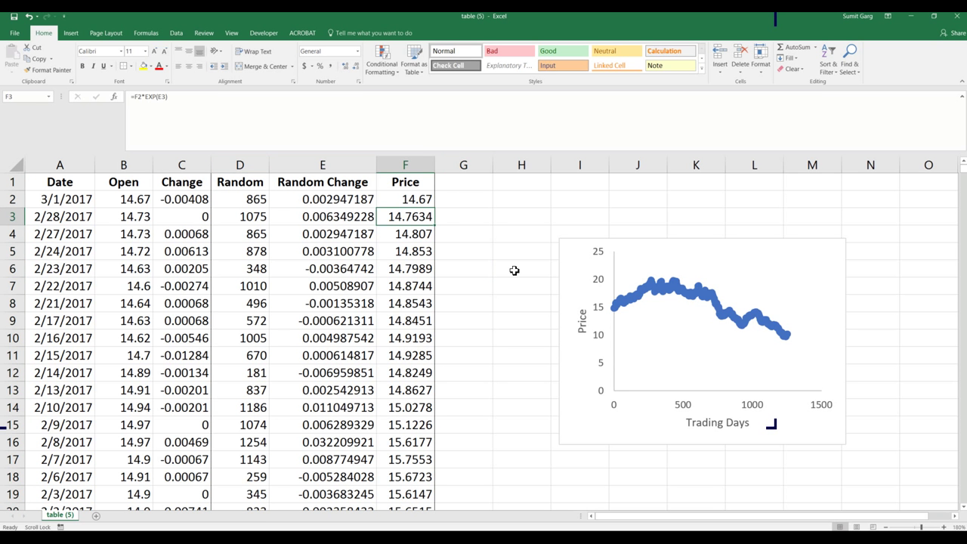
key("F2")
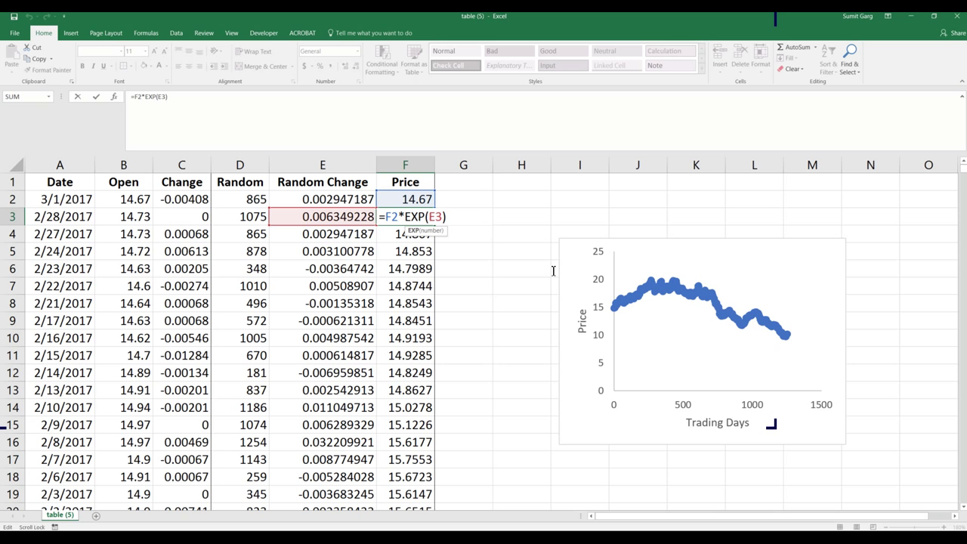
key("Right")
key("Right")
key("Right")
key("Right")
key("shift+Right")
key("shift+Left")
key("Return")
Copy the SMALL function expression from the Random Change formula in E3, leaving the formula as it is
left_click(345, 217)
left_click(278, 123)
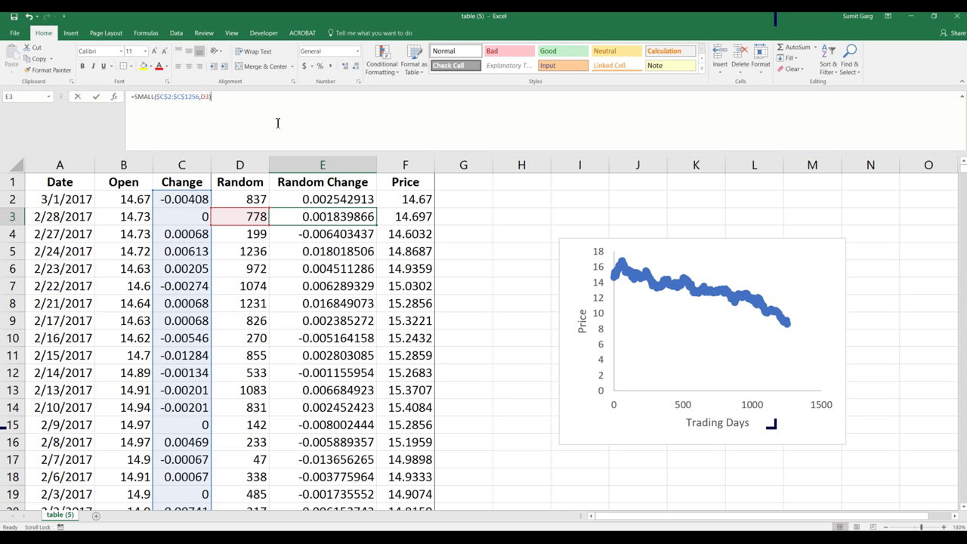
left_click_drag(278, 122, 172, 121)
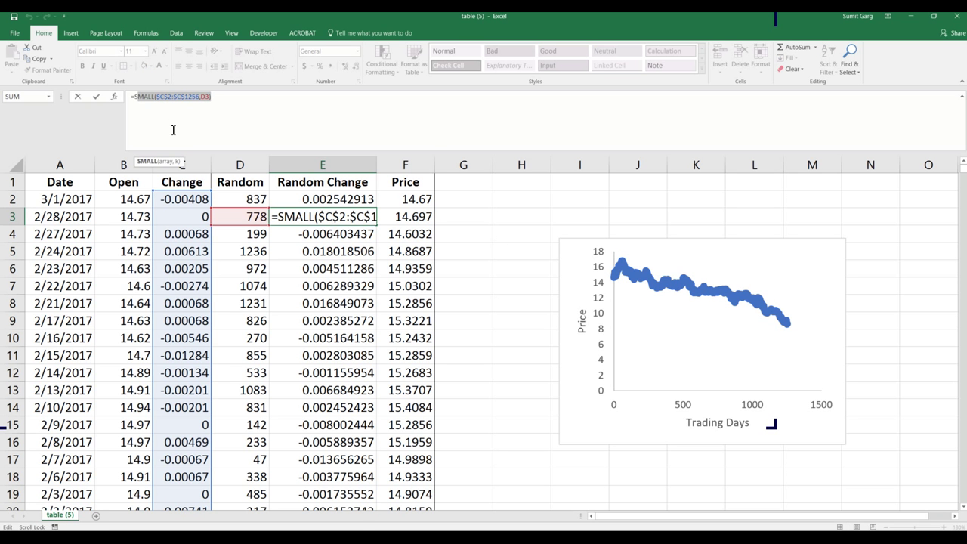
key("ctrl+c")
key("Return")
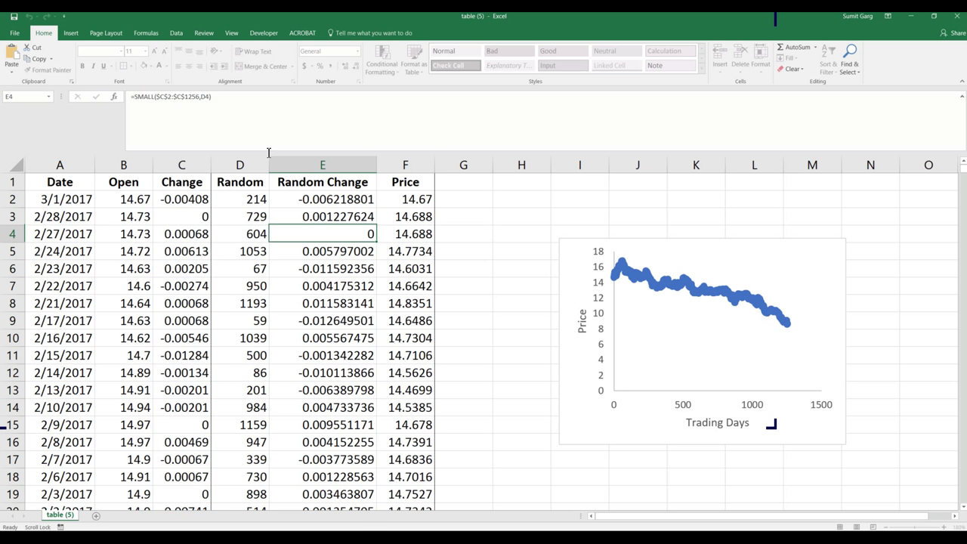
Replace the E3 reference in the F3 price formula with the copied random change expression
key("Up")
key("Right")
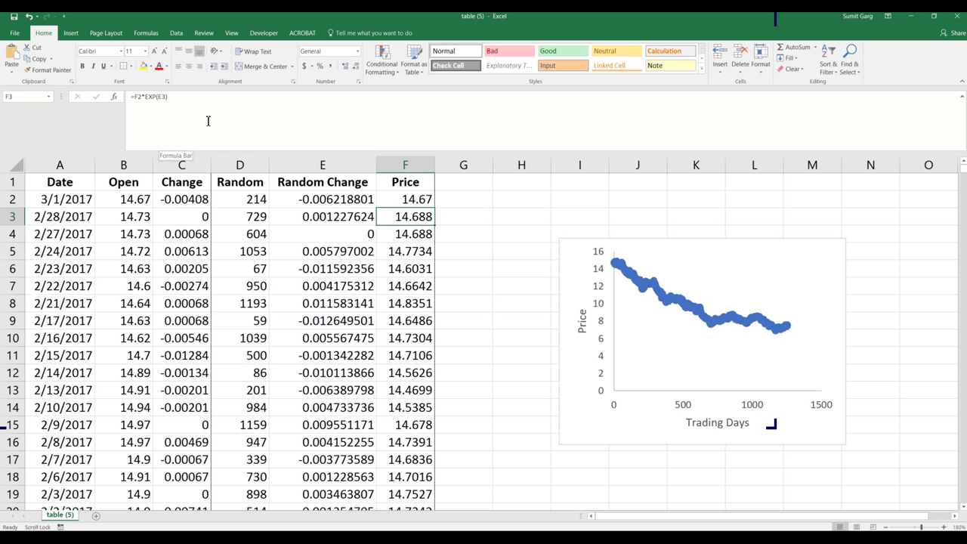
left_click(202, 121)
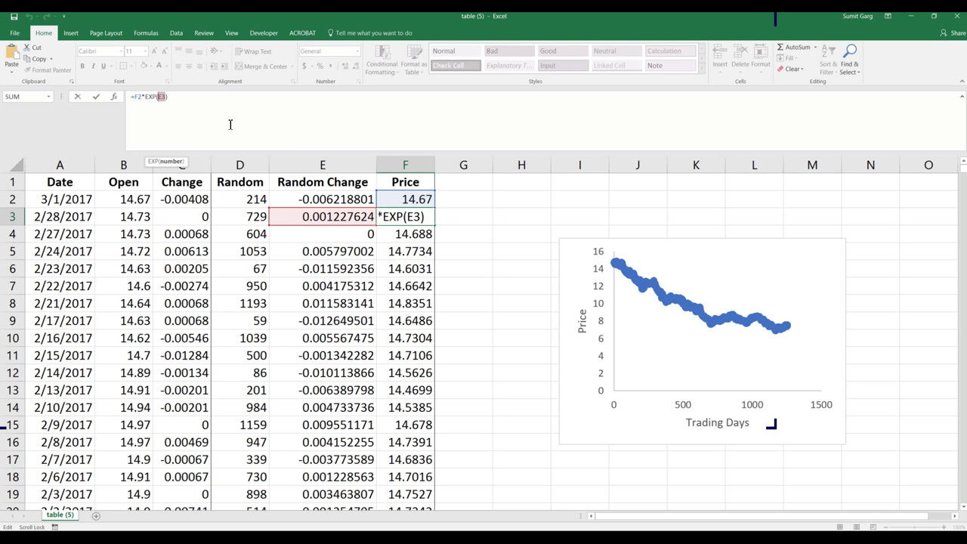
key("ctrl+v")
key("Return")
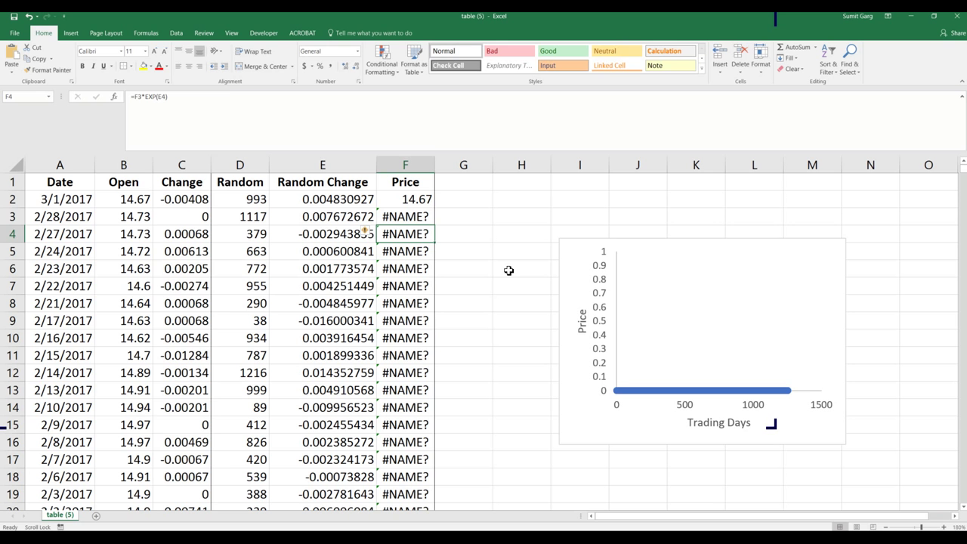
Correct the misspelled function name in F3 so the formula reads =F2*EXP(SMALL($C$2:$C$1256,D3))
key("Up")
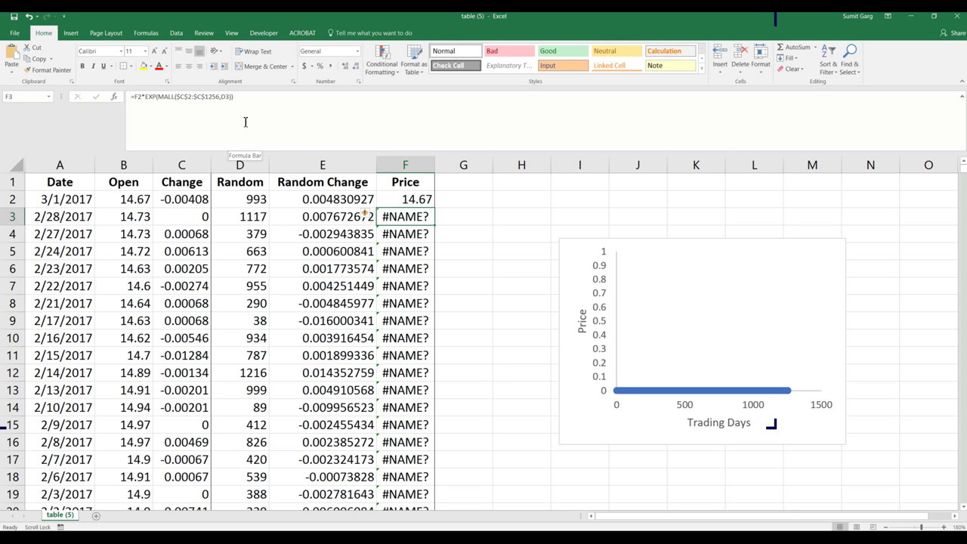
left_click(200, 119)
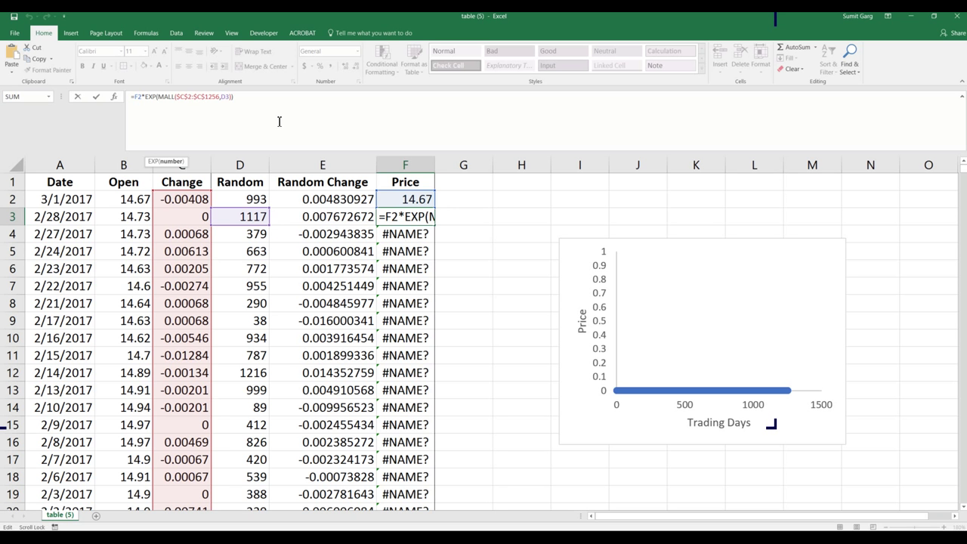
type("s")
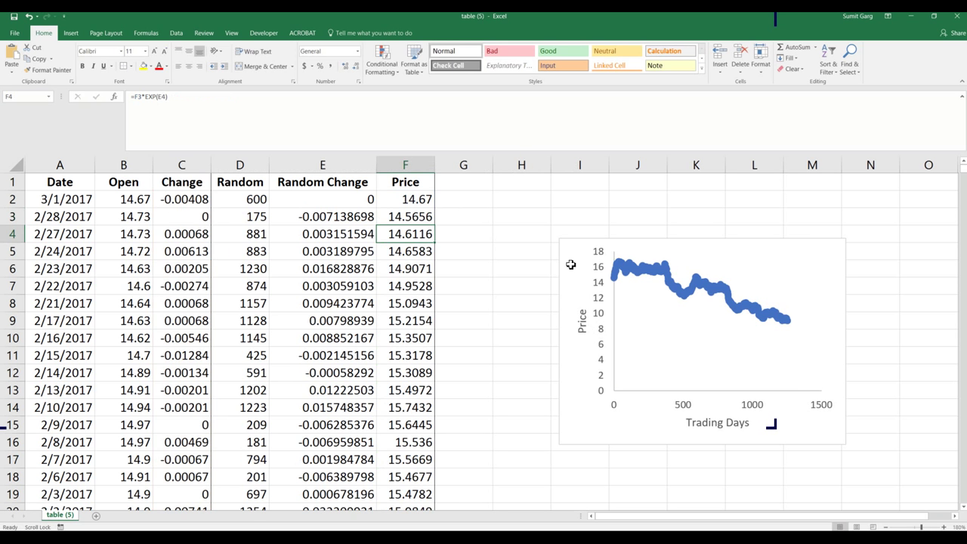
key("Up")
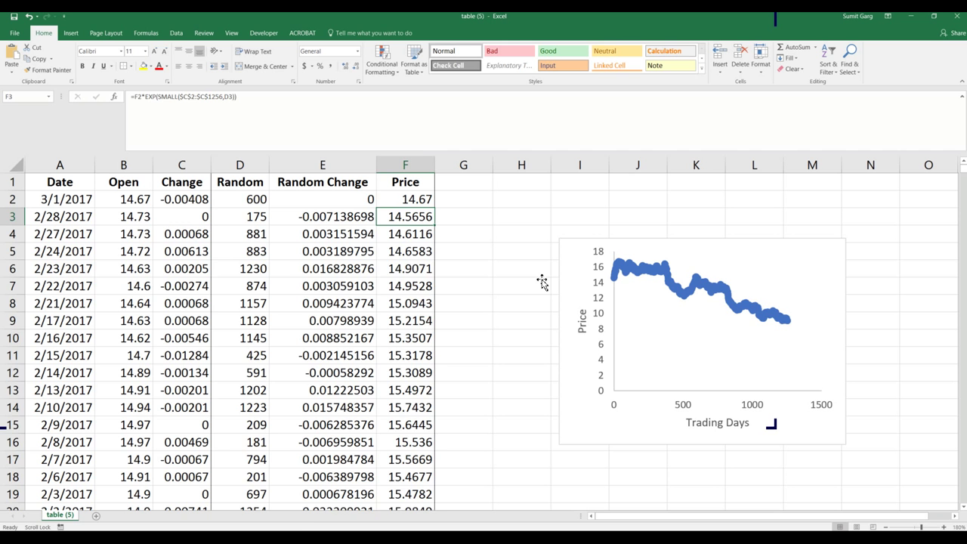
Fill the F3 price formula with the embedded SMALL function down the rest of the Price column
key("ctrl+shift+Down")
key("ctrl+d")
left_click(470, 254)
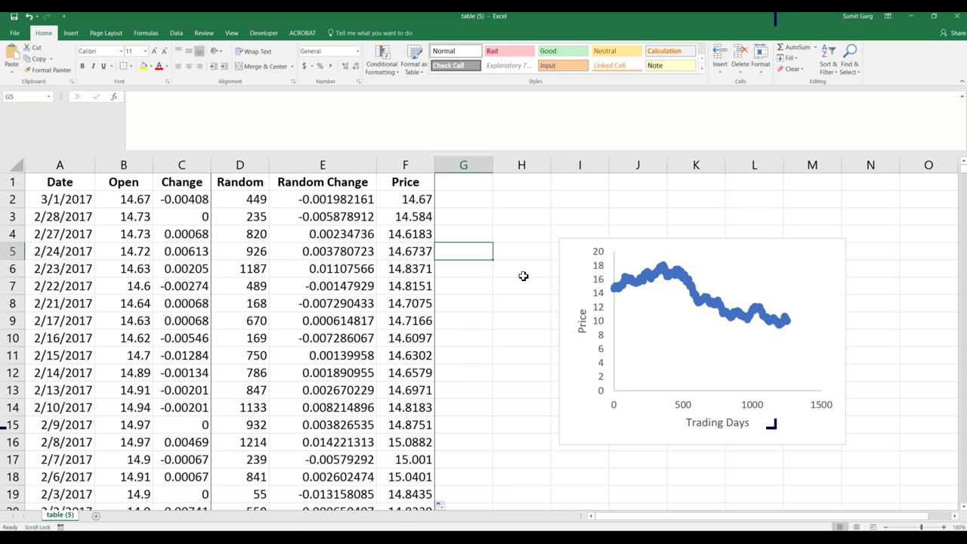
key("Left")
key("Up")
key("Up")
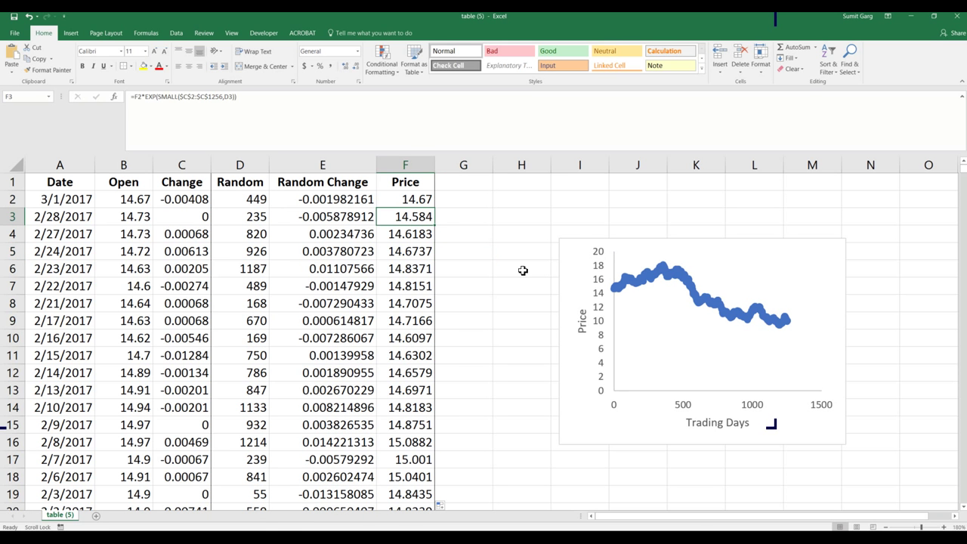
Clear the Random Change column's contents, including its header
left_click(337, 165)
key("Delete")
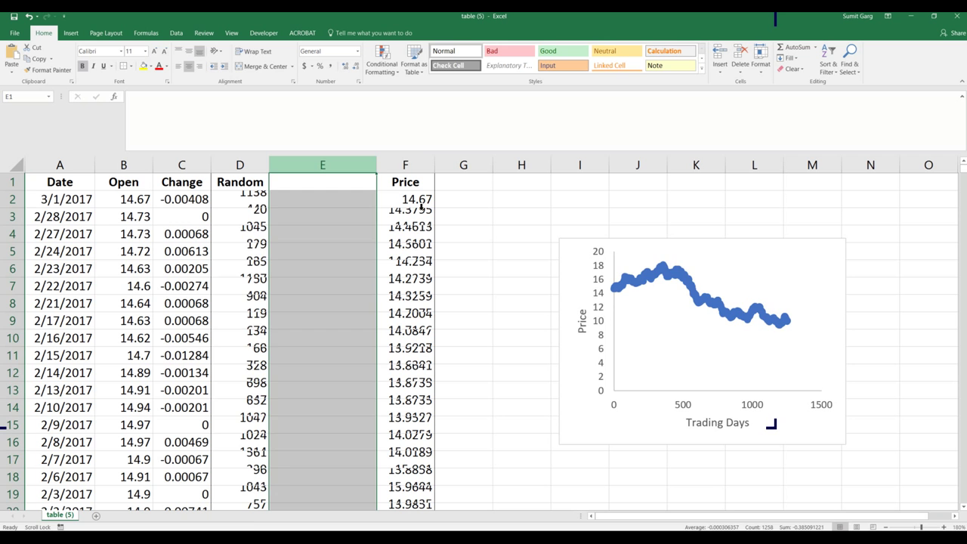
left_click(463, 303)
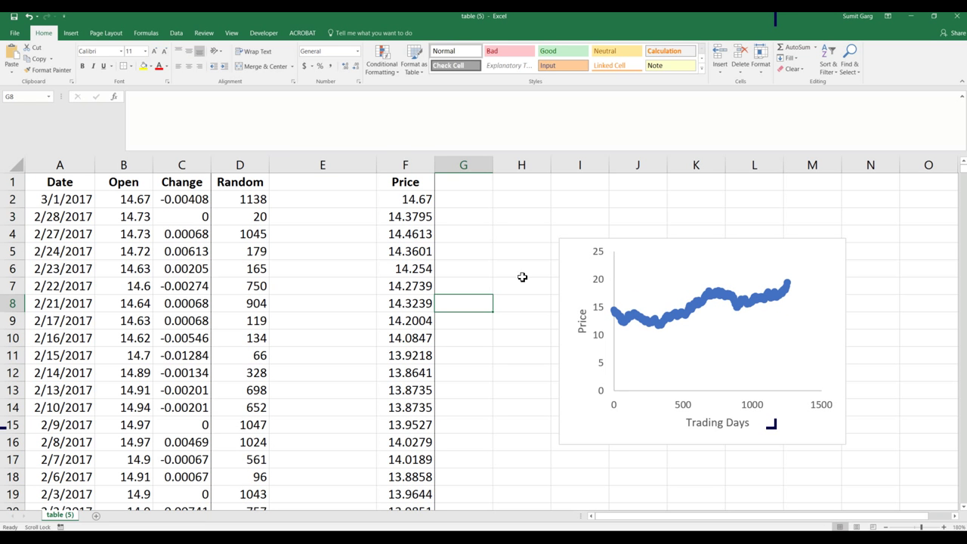
Copy the RANDBETWEEN(1,1255) expression from the Random formula in D3, leaving that formula as it is
left_click(406, 217)
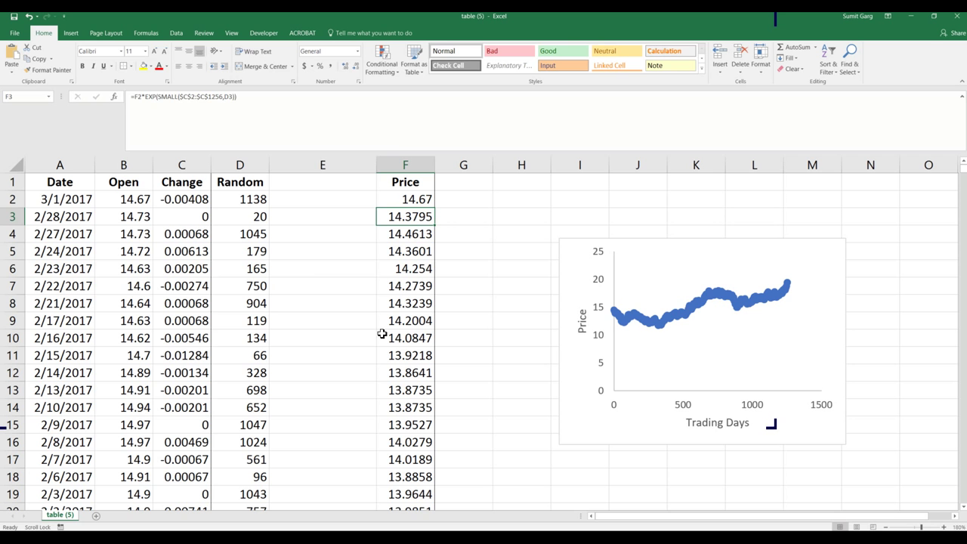
left_click(348, 303)
left_click(253, 217)
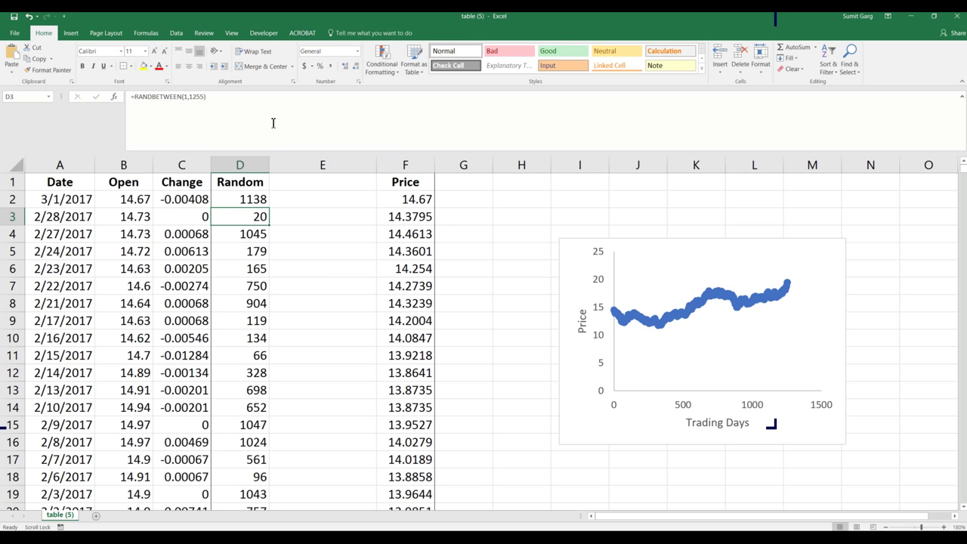
left_click_drag(274, 124, 171, 119)
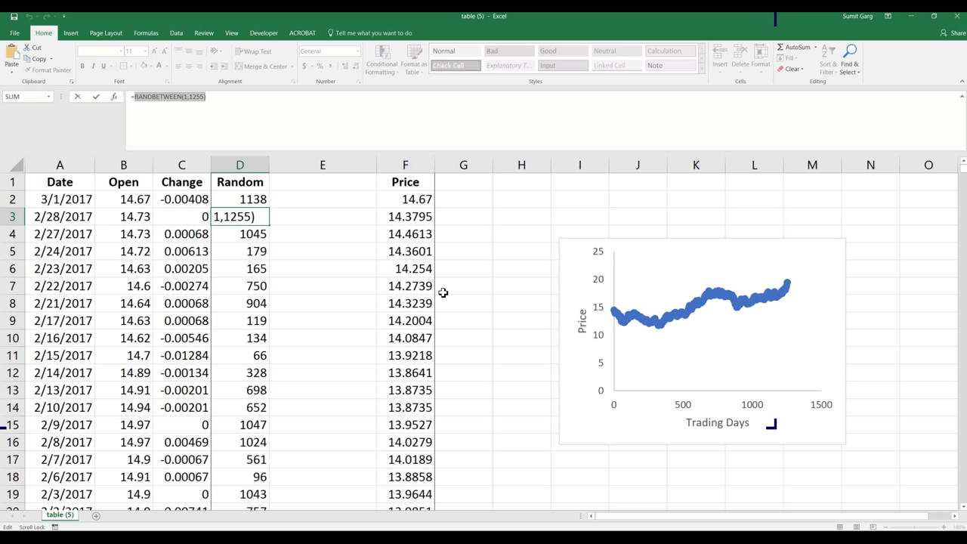
key("Return")
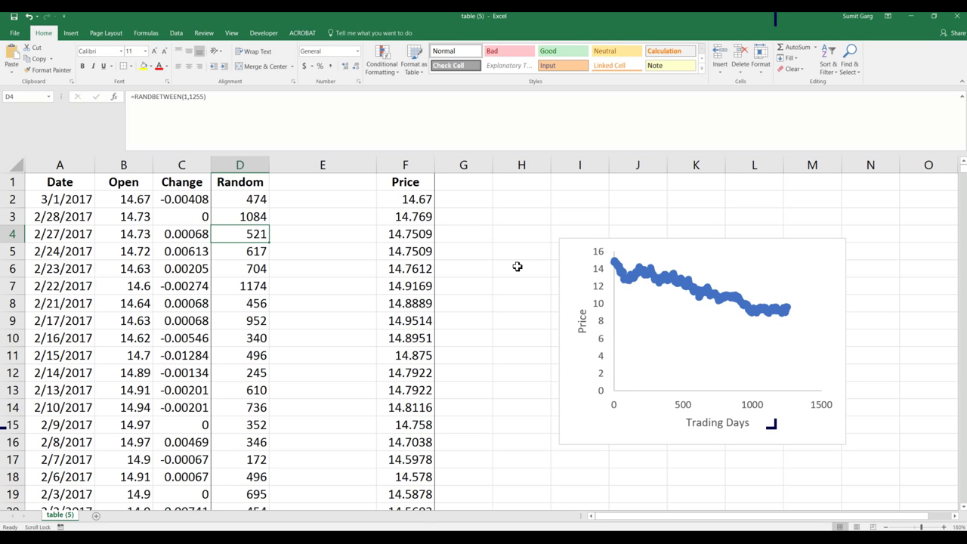
Replace the D3 reference in the F3 price formula with RANDBETWEEN(1,1255)
left_click(405, 216)
left_click(285, 133)
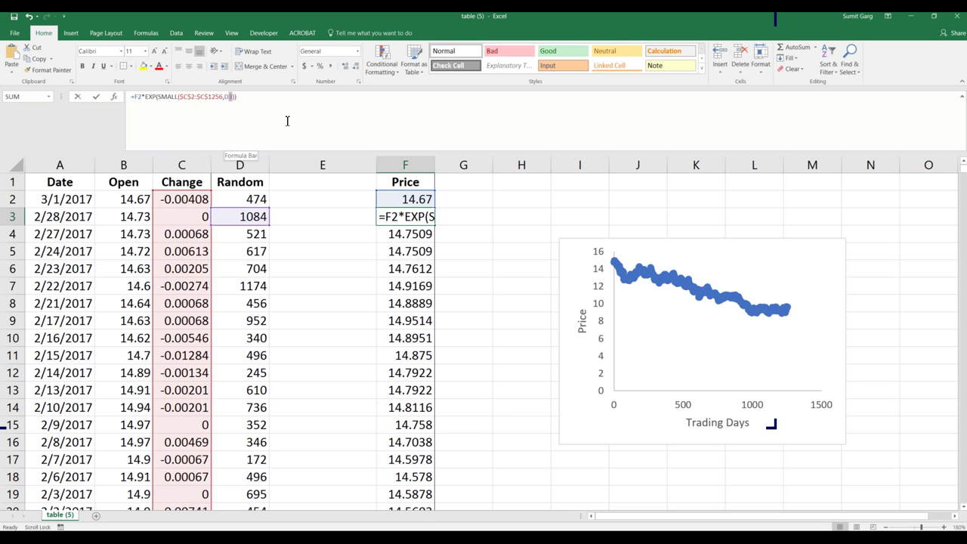
key("shift+Left")
type("RANDBETWEEN(1,1255)")
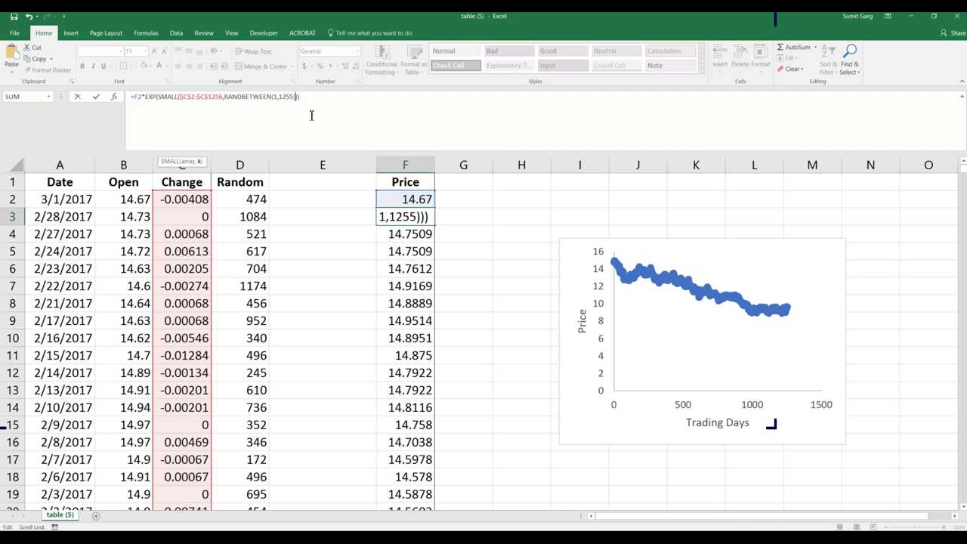
key("Return")
key("Return")
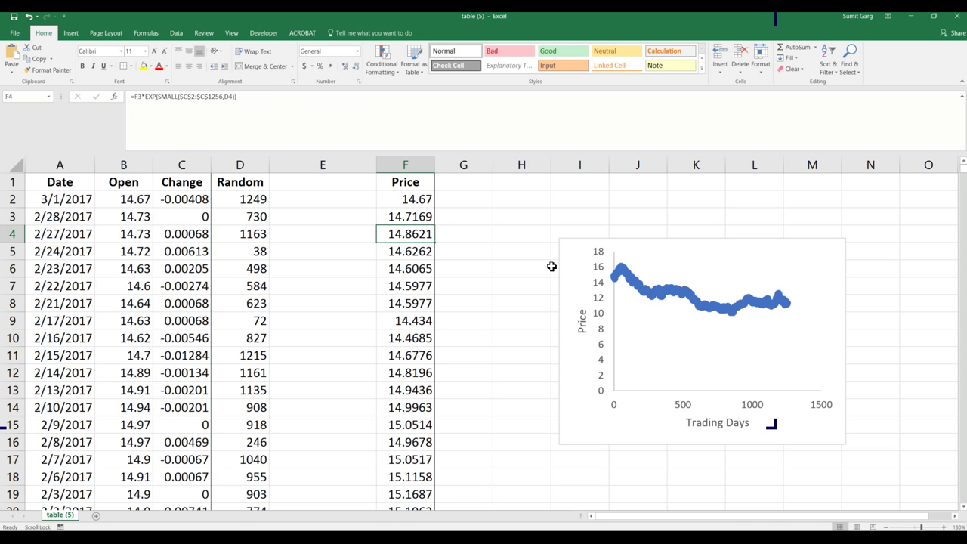
Fill the combined SMALL and RANDBETWEEN price formula from F3 down the Price column
key("Up")
key("ctrl+shift+Down")
key("ctrl+d")
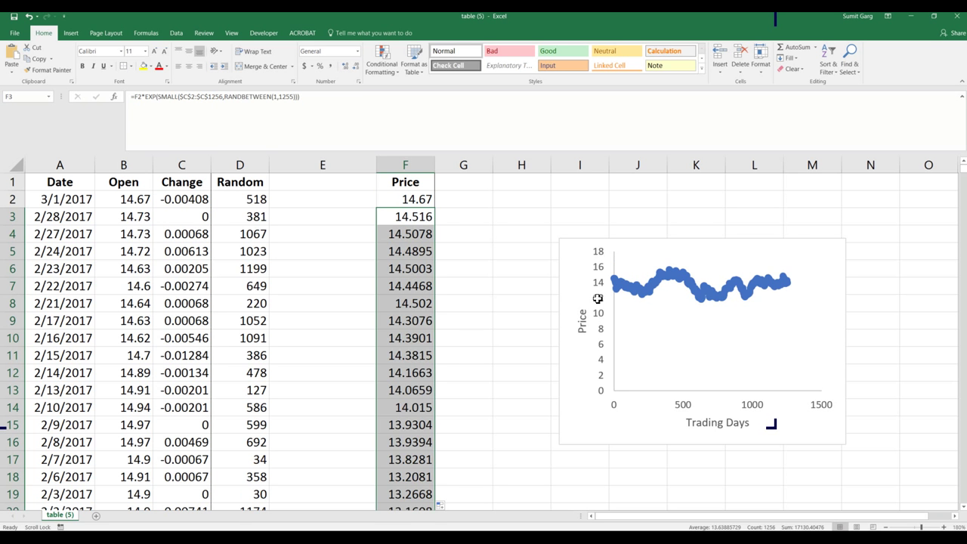
Clear the Random column's contents, including its header
left_click(240, 182)
key("ctrl+shift+Down")
key("Delete")
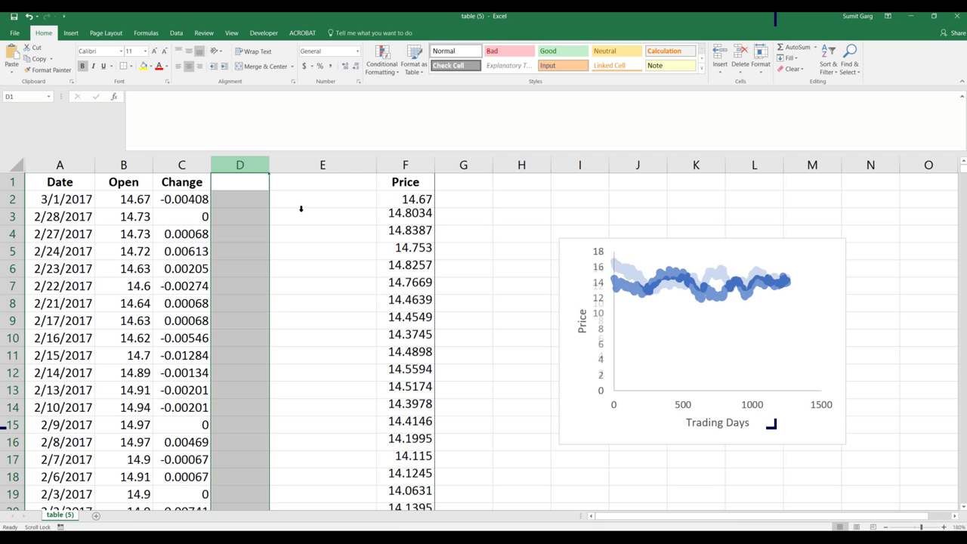
Move the whole Price column from column F to column D, beside the Change column
key("Right")
key("Right")
key("ctrl+shift+Down")
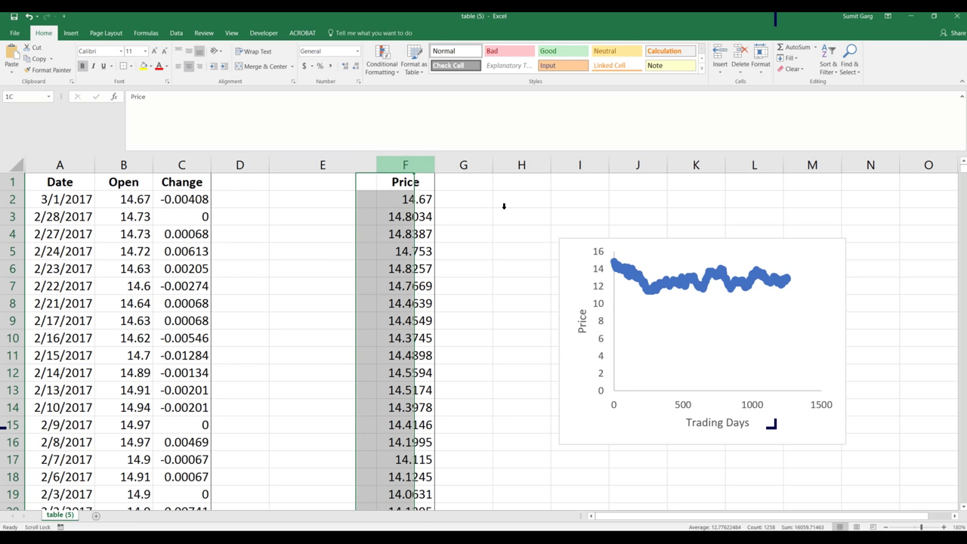
left_click_drag(544, 256, 323, 253)
left_click(323, 285)
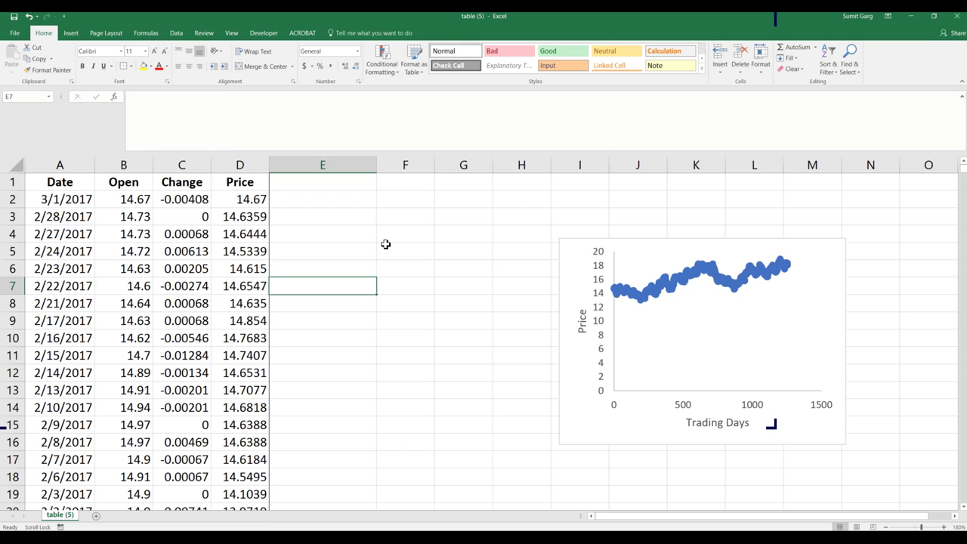
Remove all borders from column E
left_click(323, 165)
left_click(131, 65)
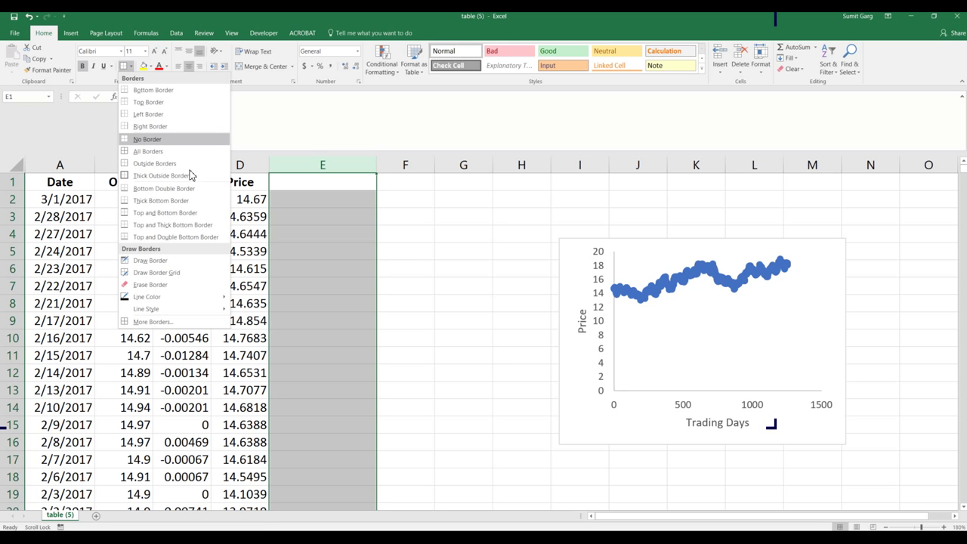
left_click(406, 285)
key("Right")
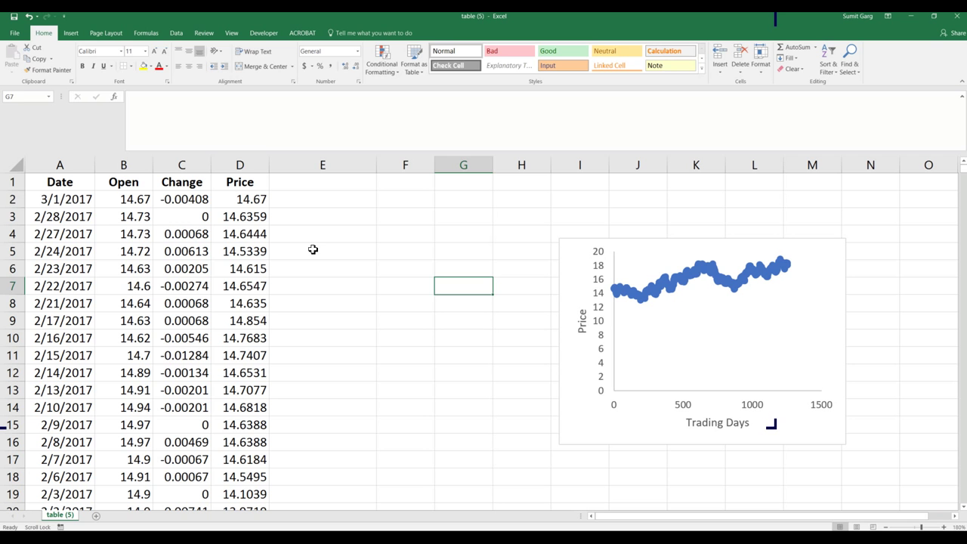
Examine the starting price formula in D2 and the combined price formula in D3 without changing them
left_click(240, 199)
key("F2")
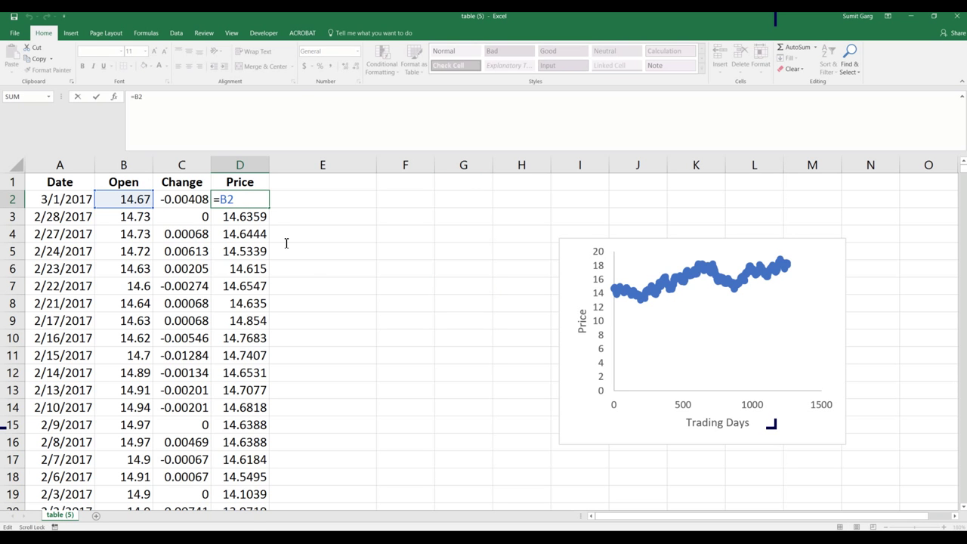
key("Return")
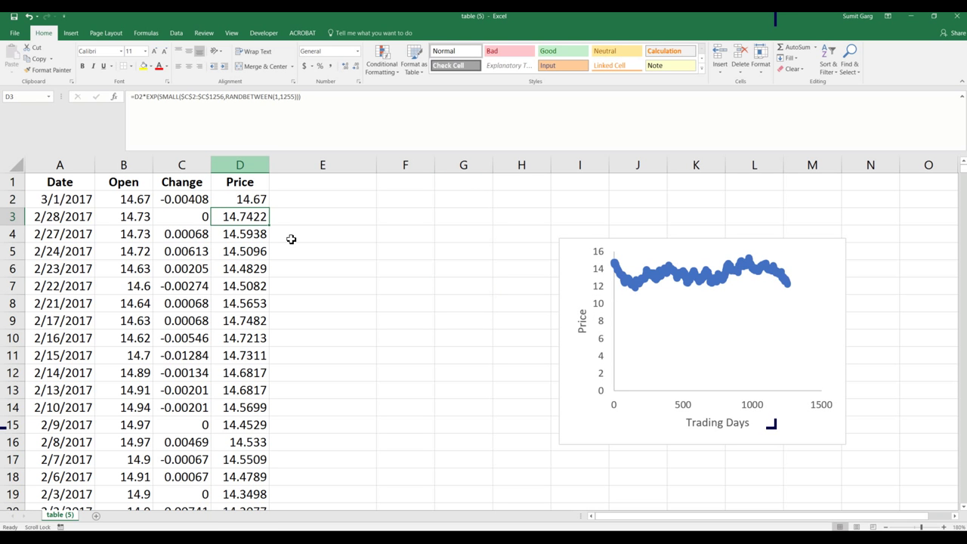
key("F2")
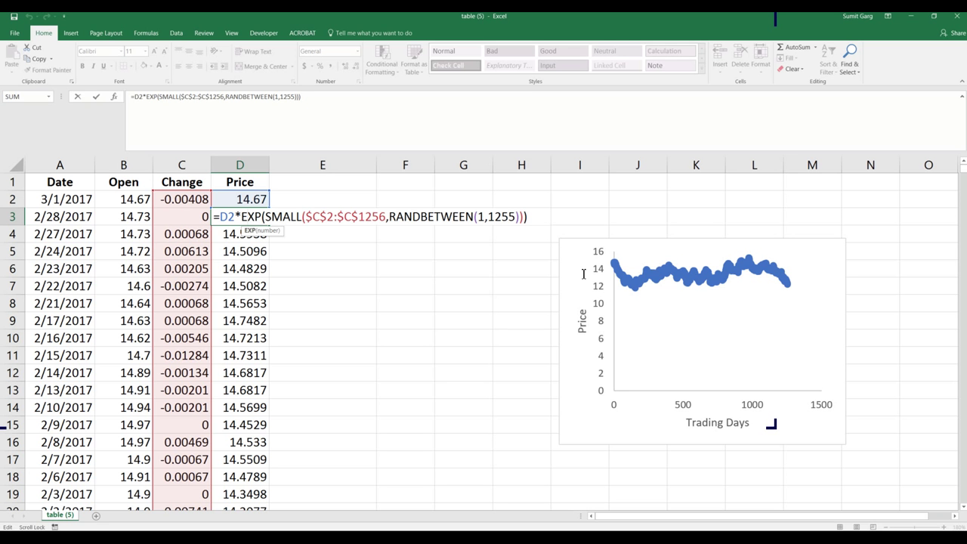
key("Return")
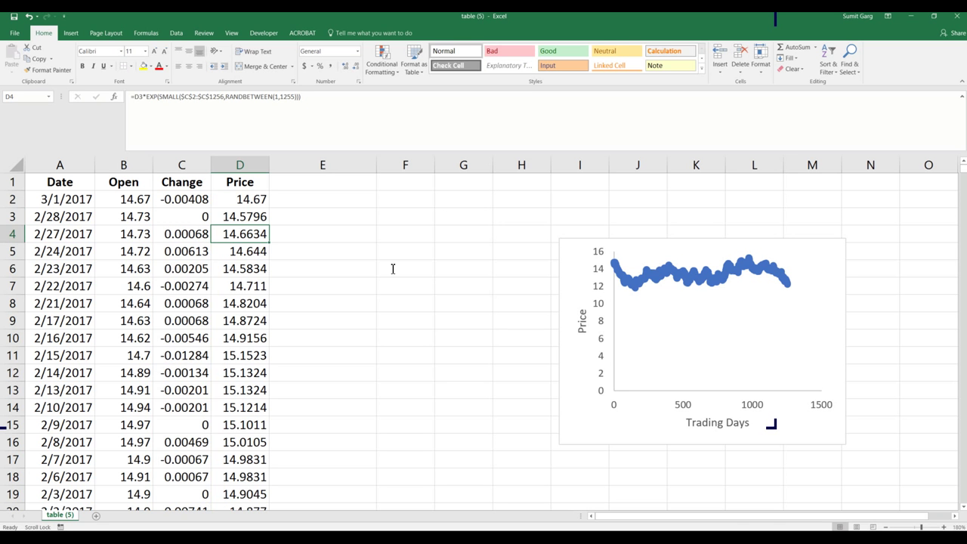
Try to duplicate the Price column D into column E as a second simulation
left_click(240, 165)
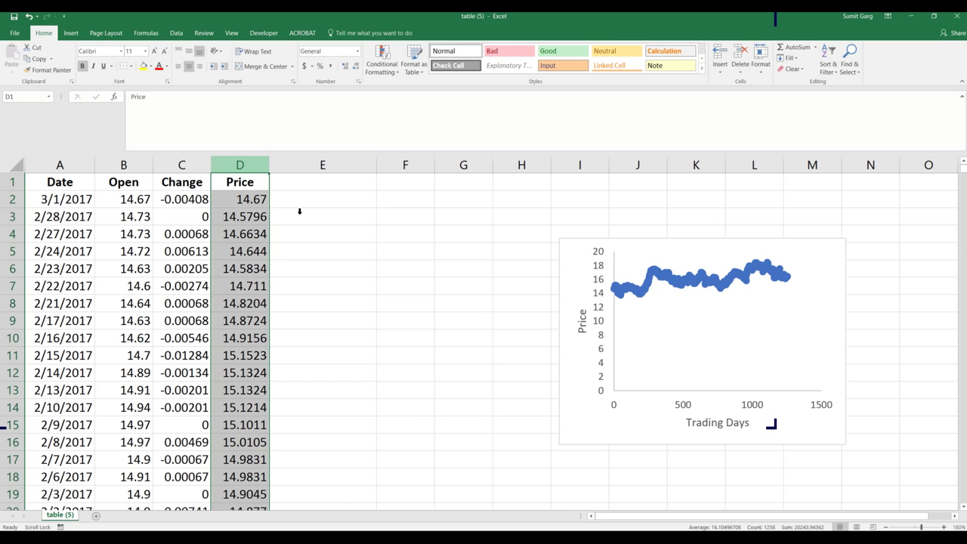
key("ctrl+c")
left_click(351, 199)
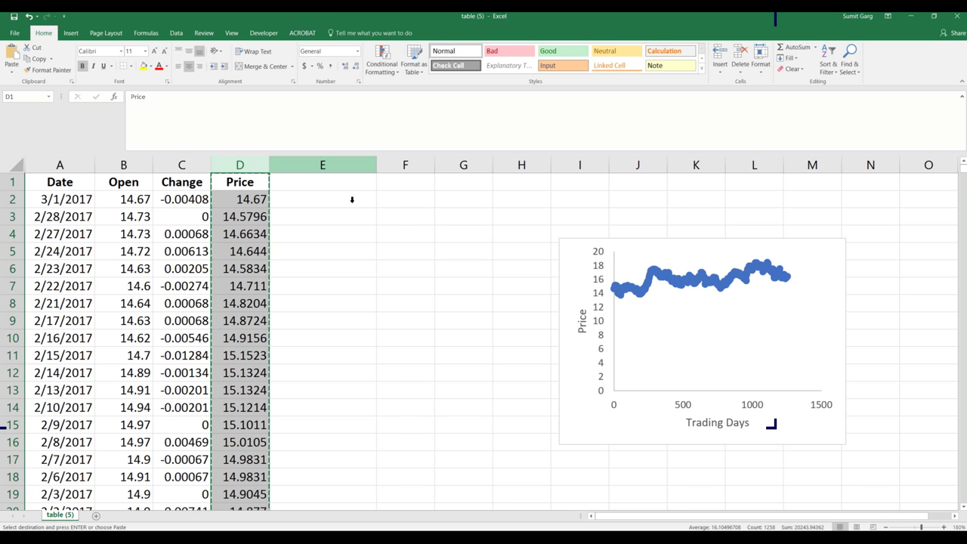
key("ctrl+v")
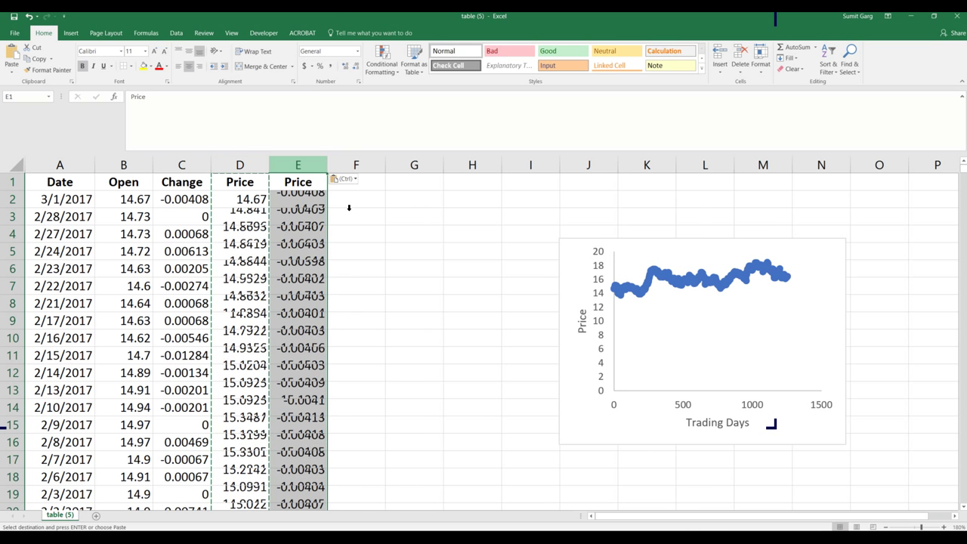
left_click(374, 251)
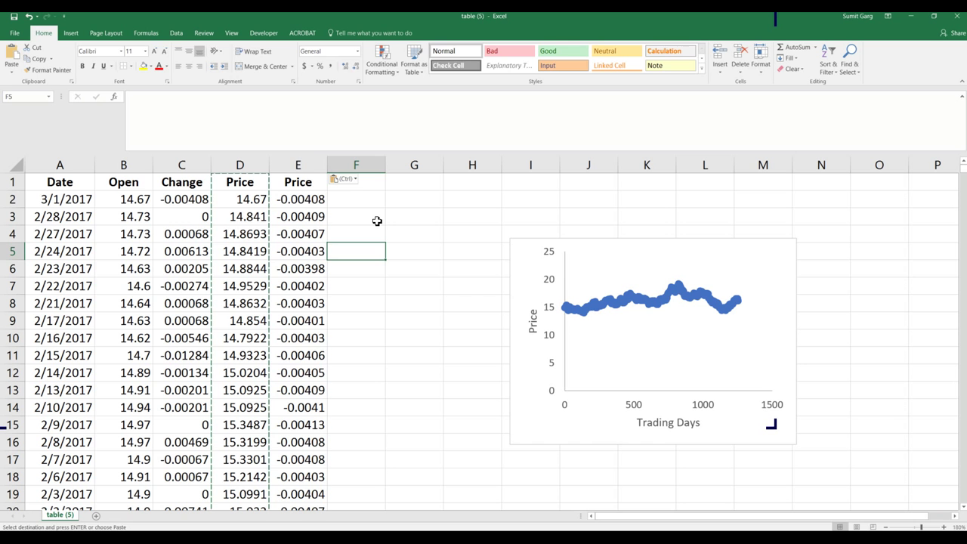
Check the reference in E2, and anchor the column of the B2 reference in the D2 formula with a dollar sign
double_click(309, 200)
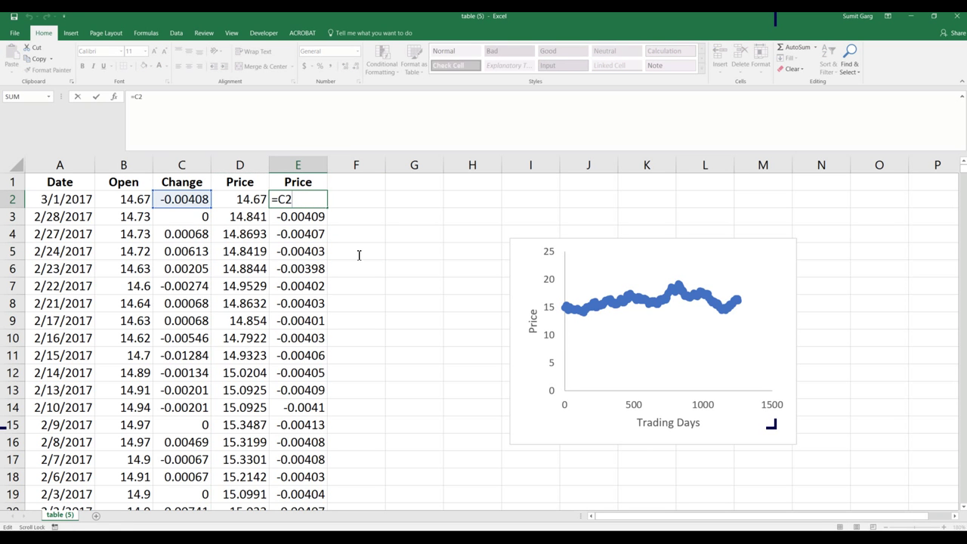
key("shift+Tab")
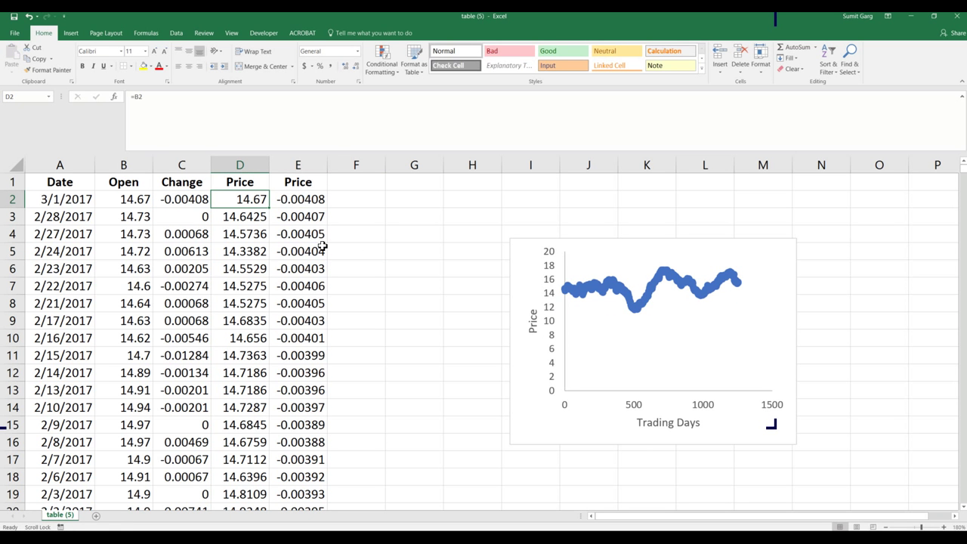
left_click(174, 121)
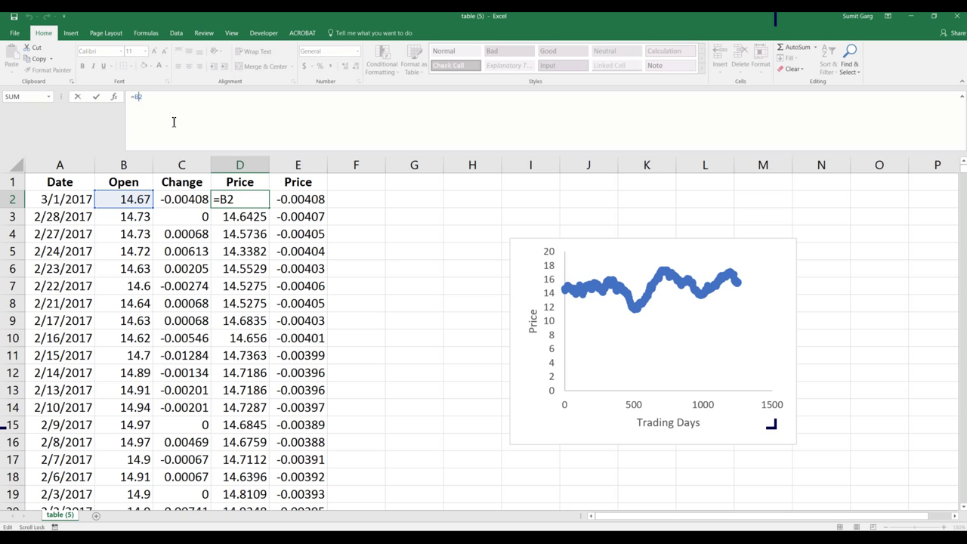
key("F4")
key("F4")
key("Left")
key("Left")
key("Left")
type("$")
key("Return")
Copy the corrected Price column D over the existing contents of column E
key("ctrl+Up")
key("ctrl+shift+Down")
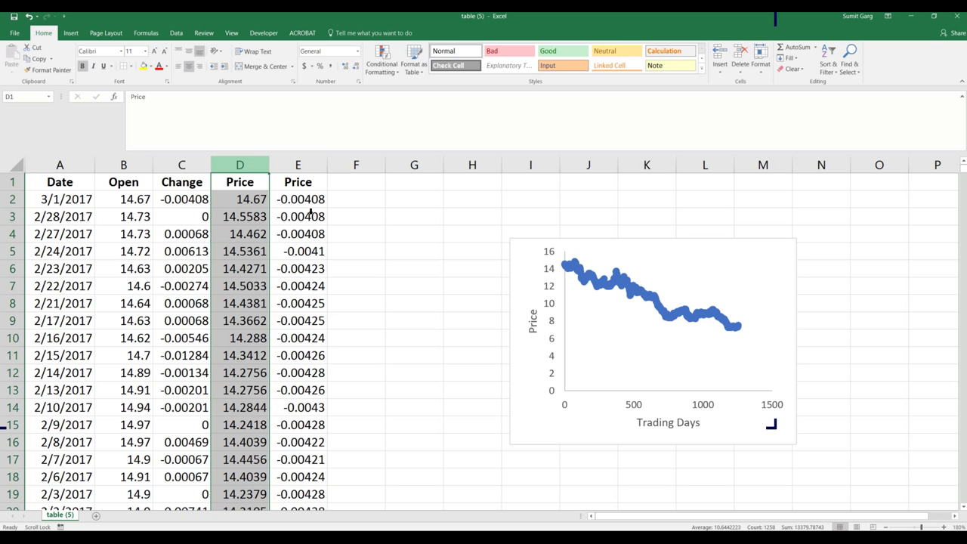
key("ctrl+c")
key("Right")
key("ctrl+shift+Down")
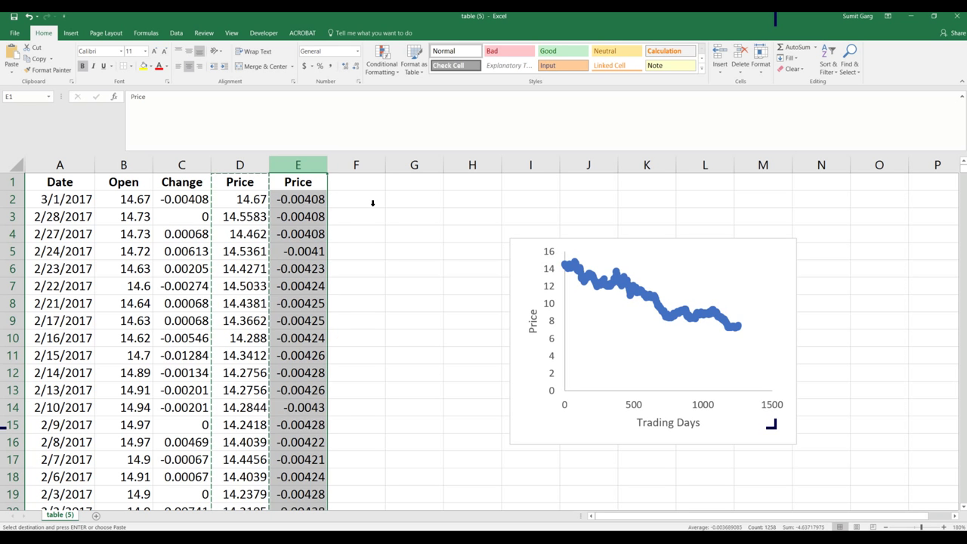
key("ctrl+v")
left_click(429, 269)
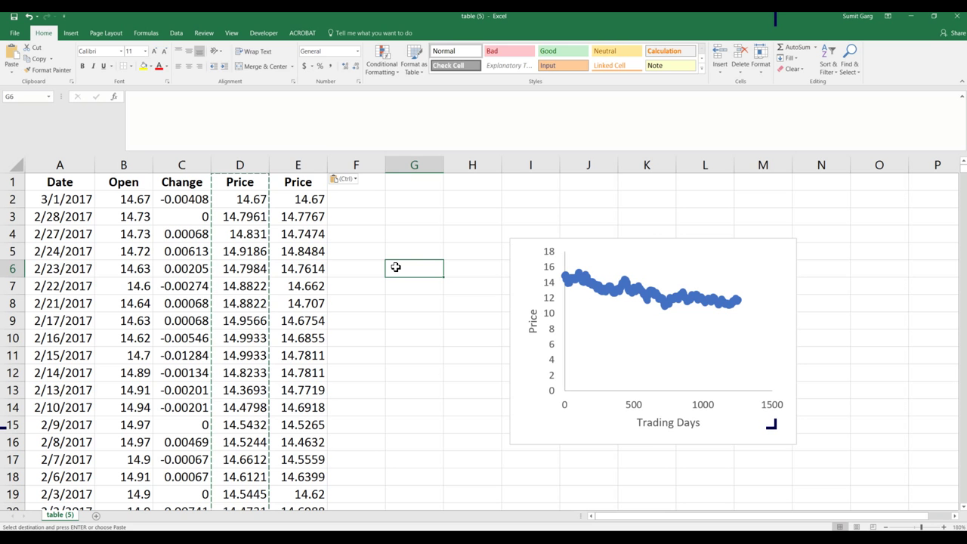
Try to add column E as a second chart series by entering the range E3:E1256 as the series name
right_click(650, 332)
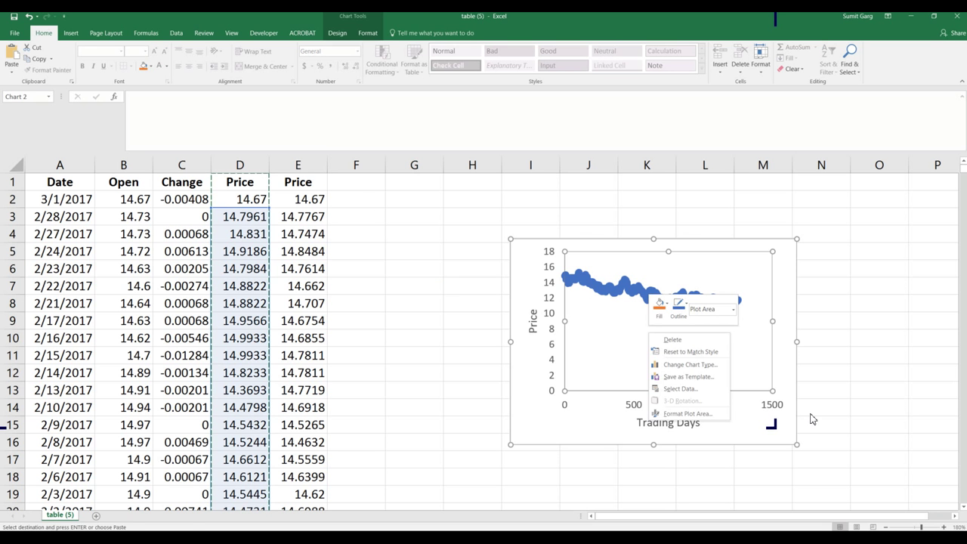
key("Up")
key("Up")
key("Return")
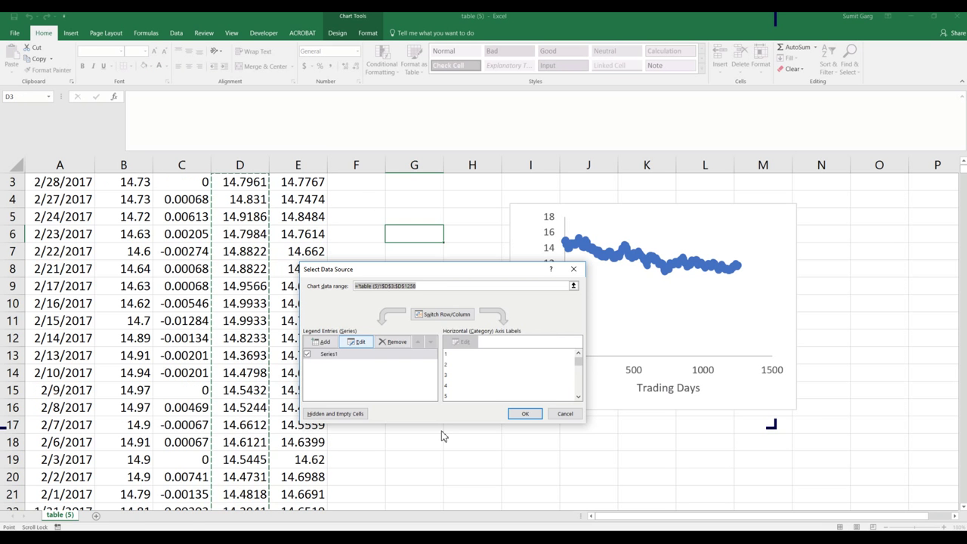
key("alt+a")
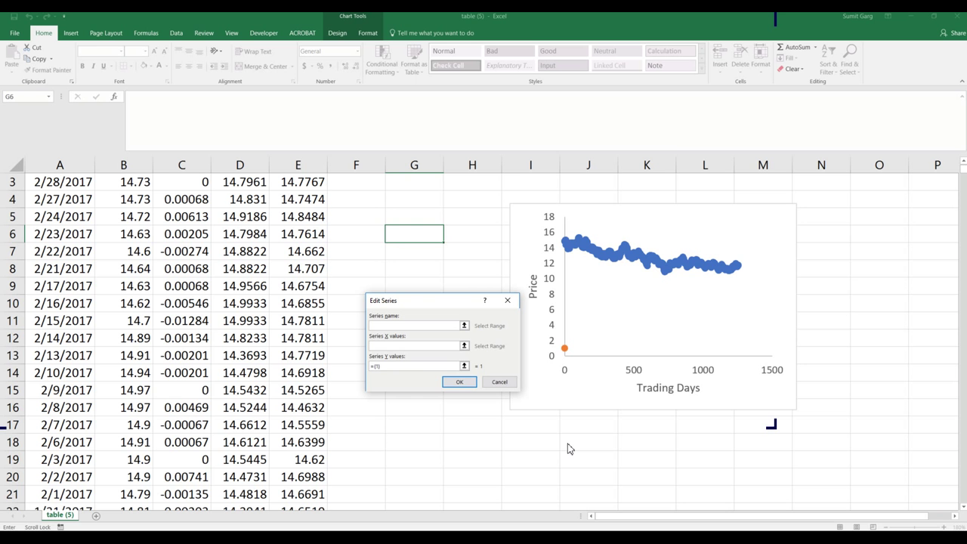
key("Tab")
left_click(377, 227)
scroll(382, 242, "up", 1)
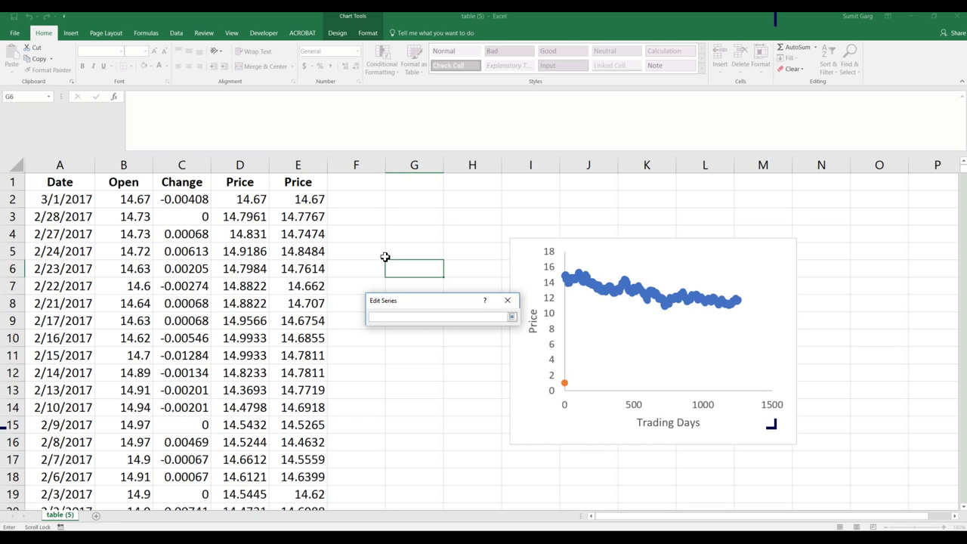
key("Left")
key("Left")
key("Up")
key("Up")
key("Up")
key("shift+Down")
key("shift+Down")
key("shift+Down")
key("shift+Down")
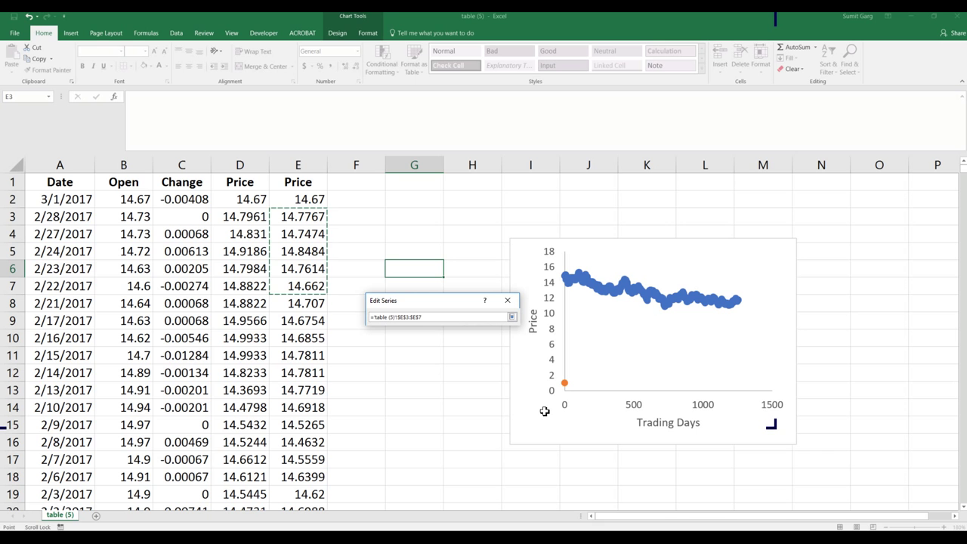
key("BackSpace")
type("12")
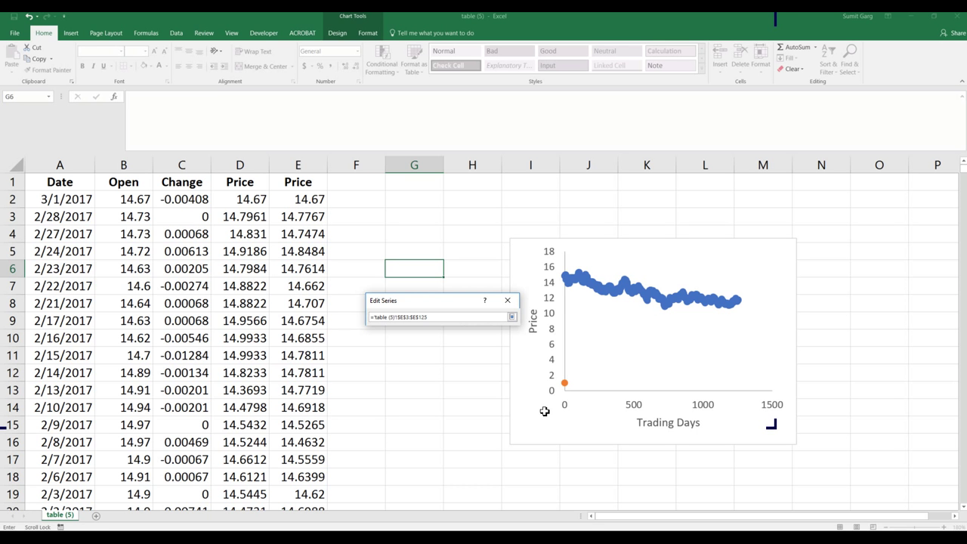
type("56")
key("Return")
key("Return")
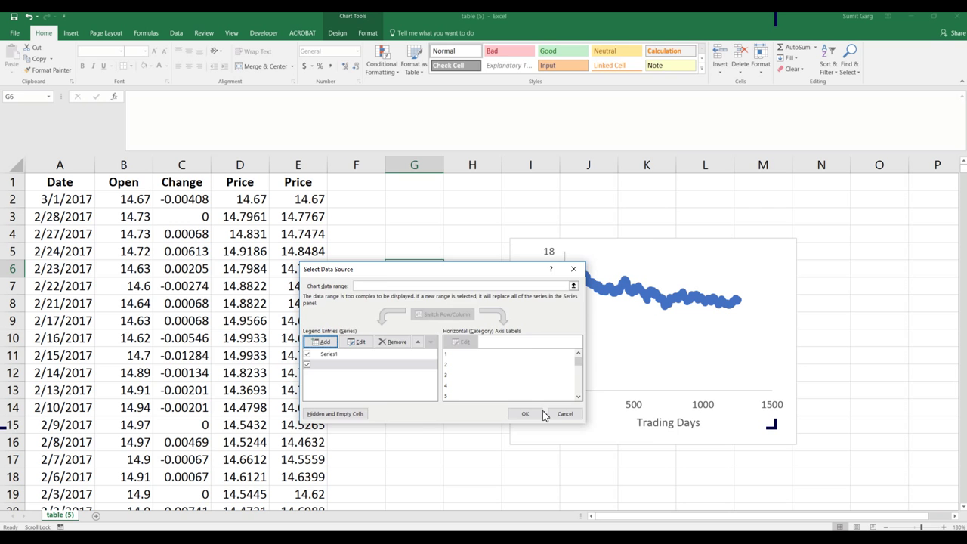
left_click(538, 415)
left_click(481, 409)
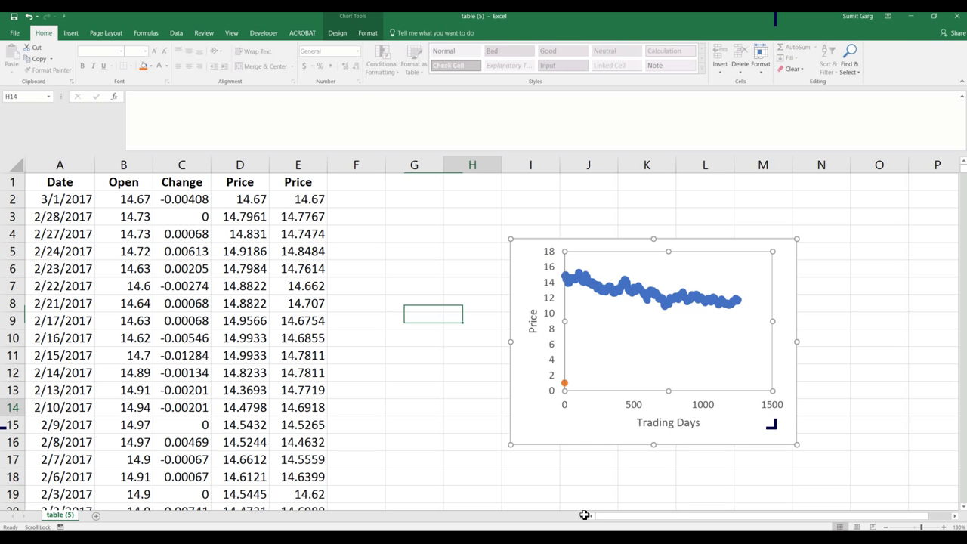
Change the second chart series' name range to E2:E1256, and remove that series from the chart
right_click(621, 328)
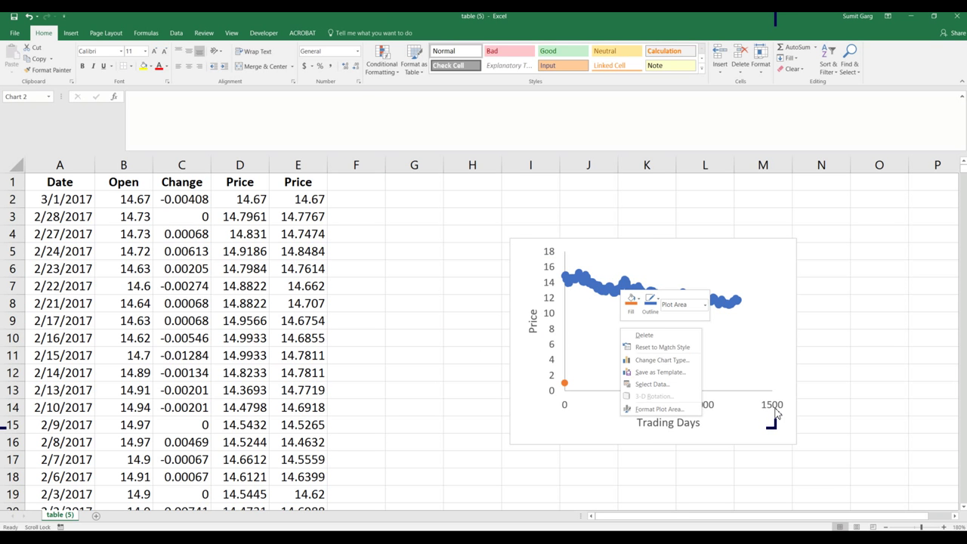
key("Escape")
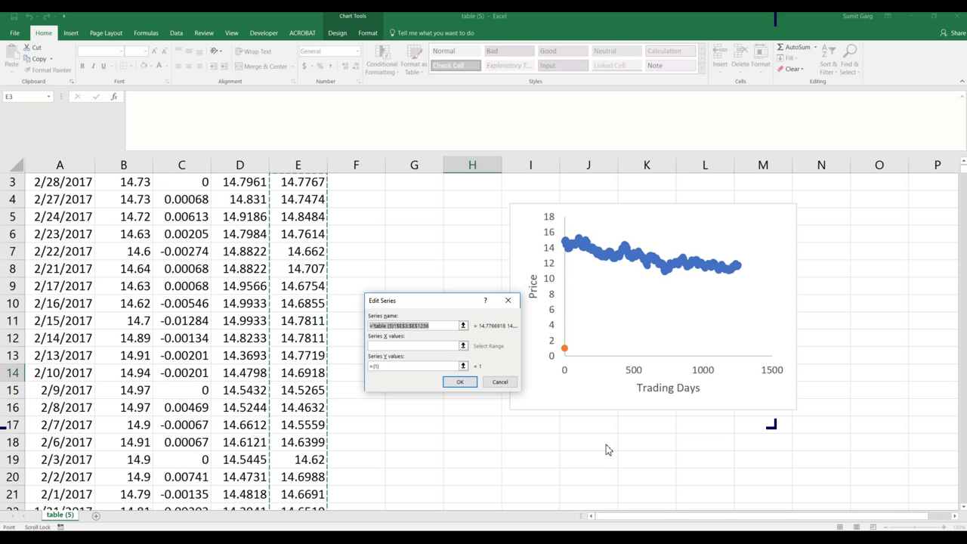
scroll(390, 263, "up", 1)
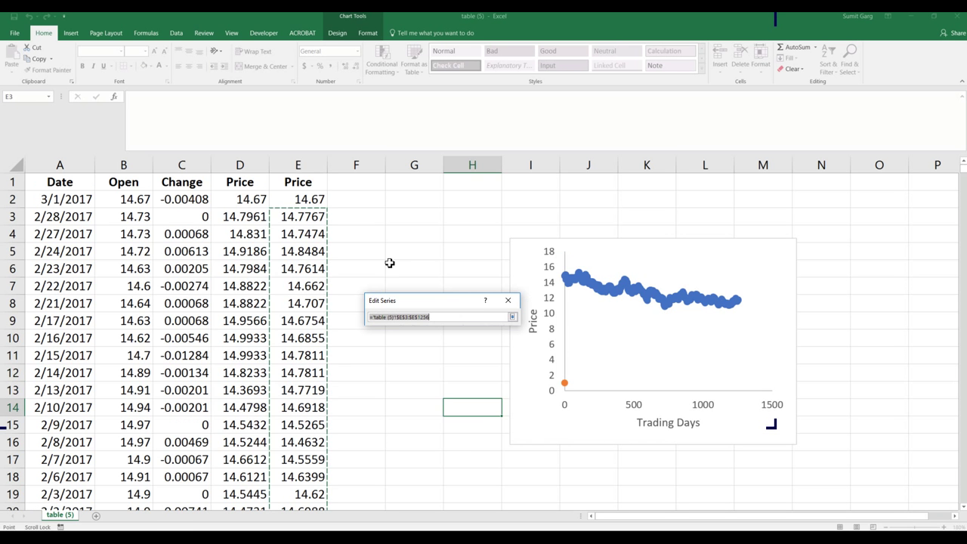
left_click_drag(298, 199, 302, 320)
left_click_drag(373, 411, 303, 338)
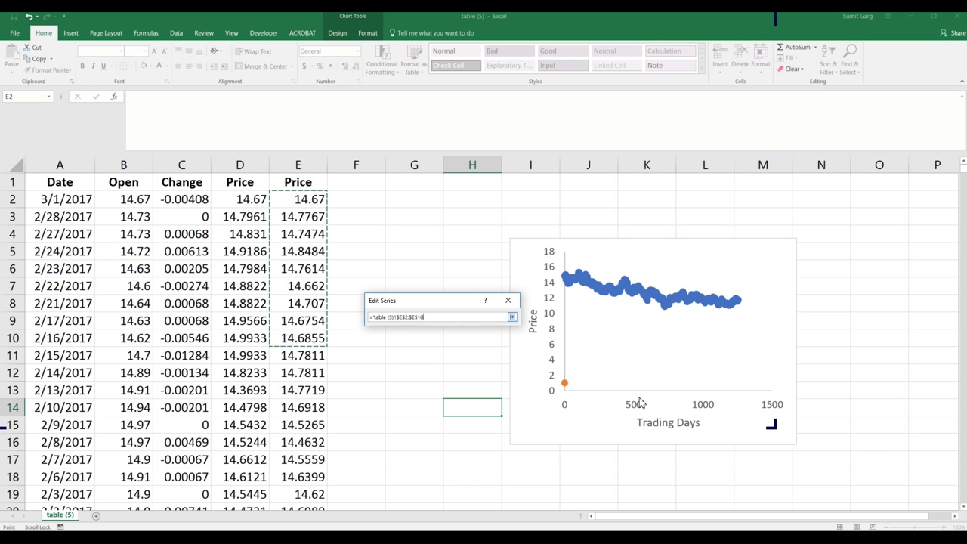
key("BackSpace")
type("2")
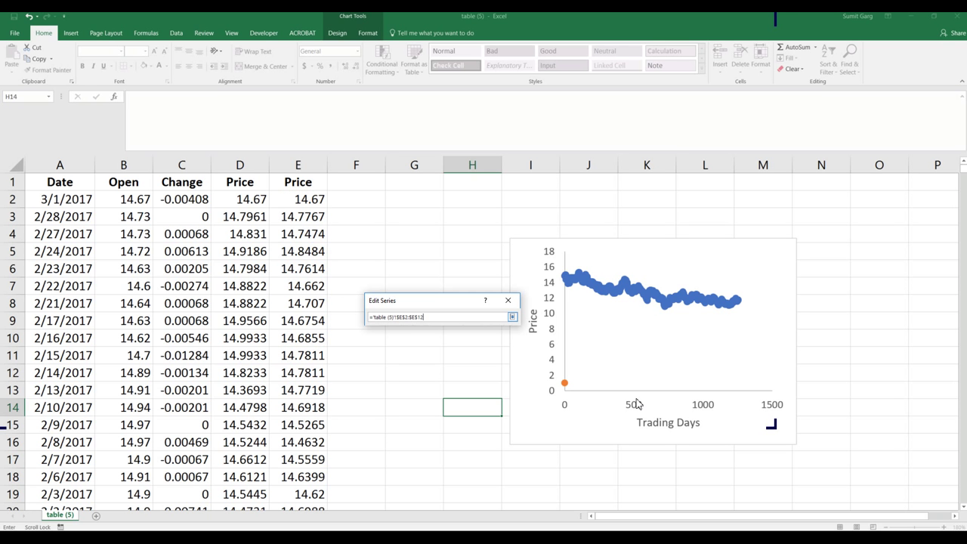
type("56")
key("Return")
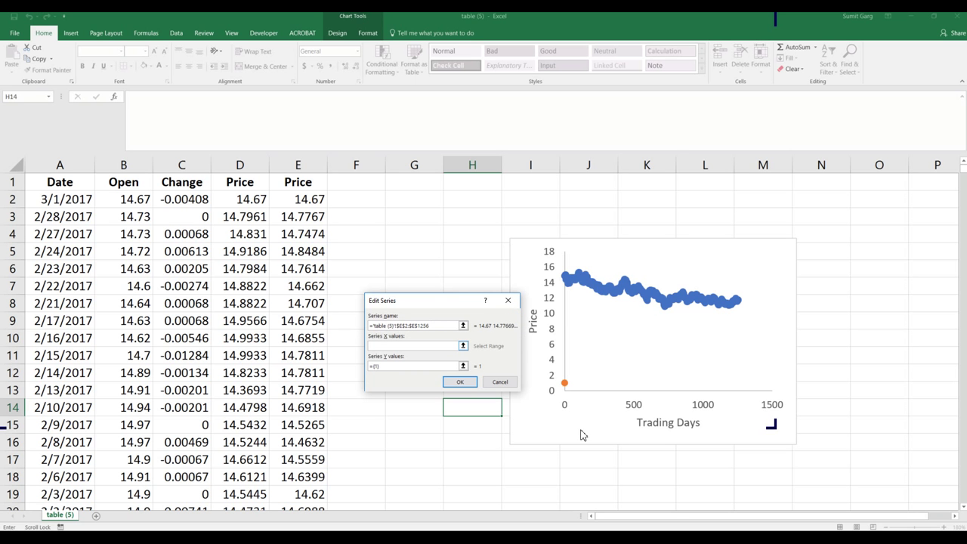
key("Return")
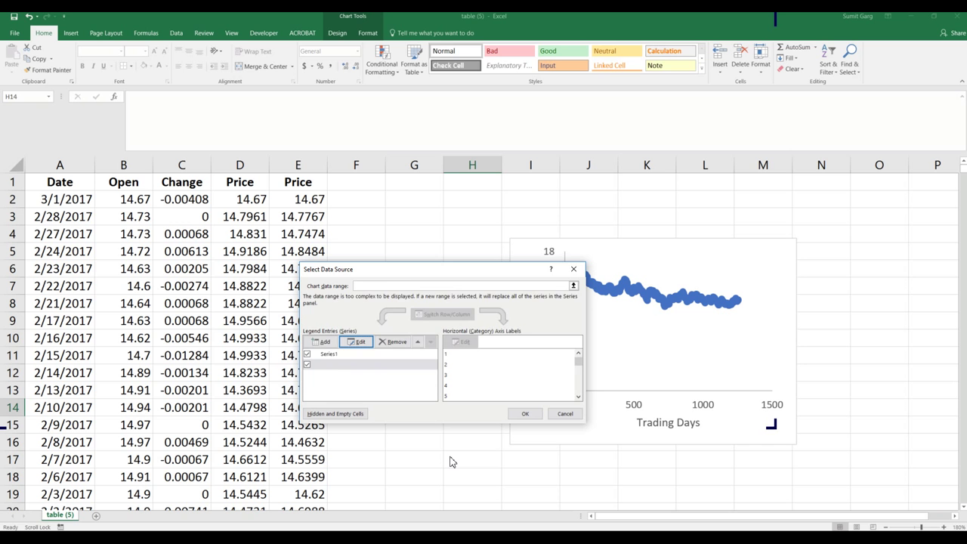
key("alt+r")
Add a new chart series with its Y values taken from the simulated prices in E2:E1256
key("alt+a")
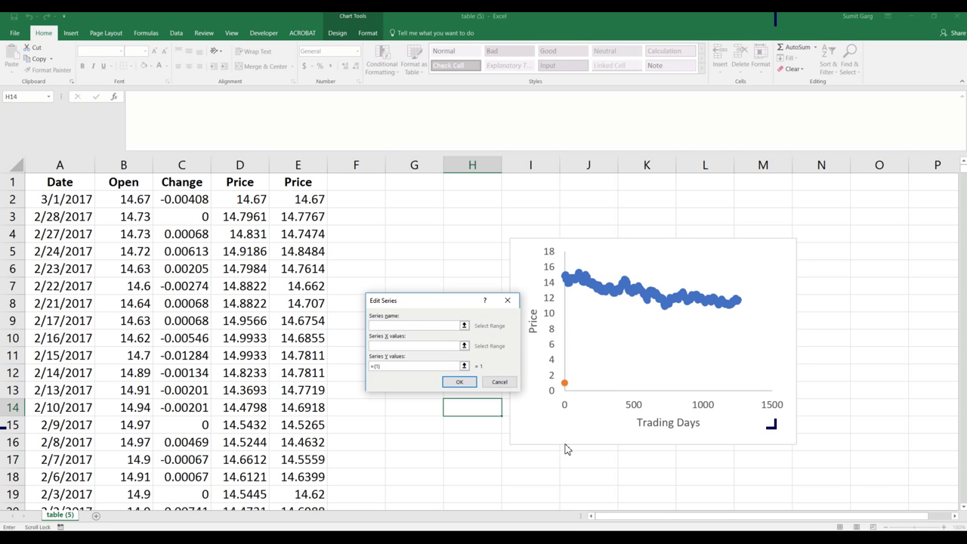
left_click(465, 346)
left_click(512, 316)
left_click(584, 456)
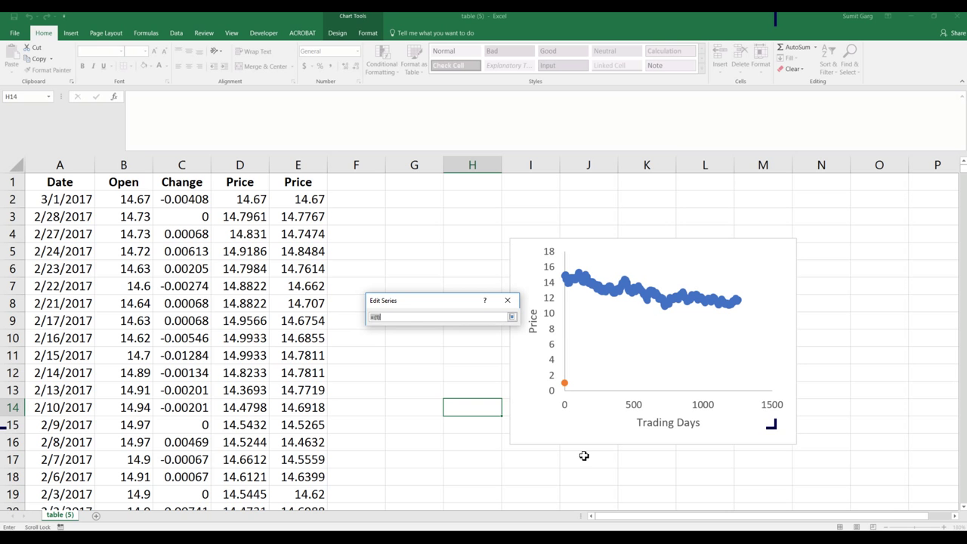
left_click(298, 199)
key("shift+Down")
key("shift+Down")
key("shift+Down")
key("shift+Down")
key("shift+Down")
key("shift+Down")
key("shift+Down")
key("shift+Down")
key("shift+Down")
key("shift+Down")
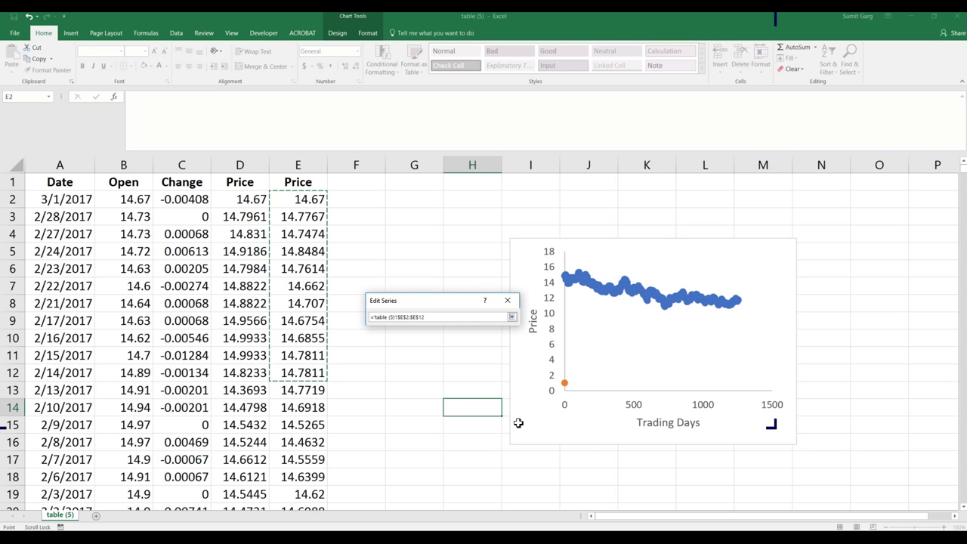
type("56")
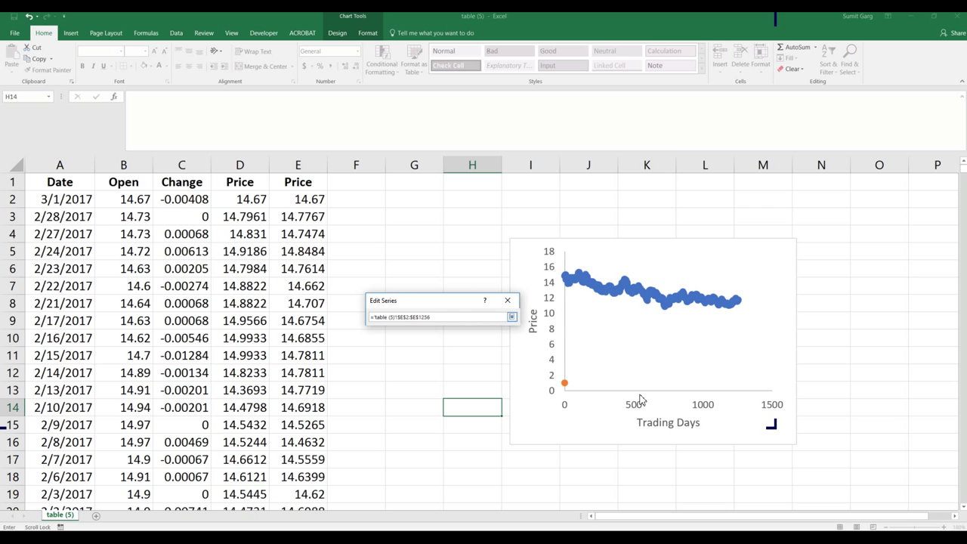
key("Return")
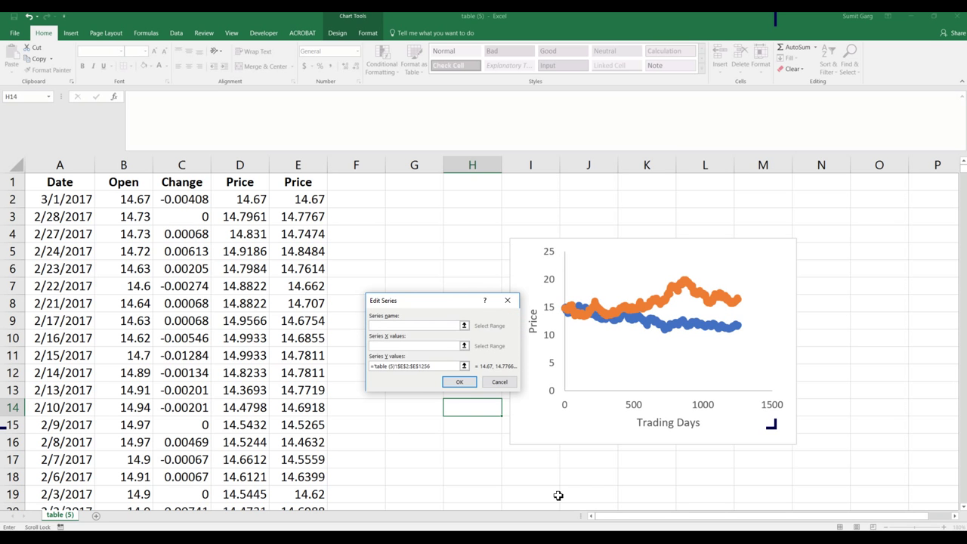
key("Return")
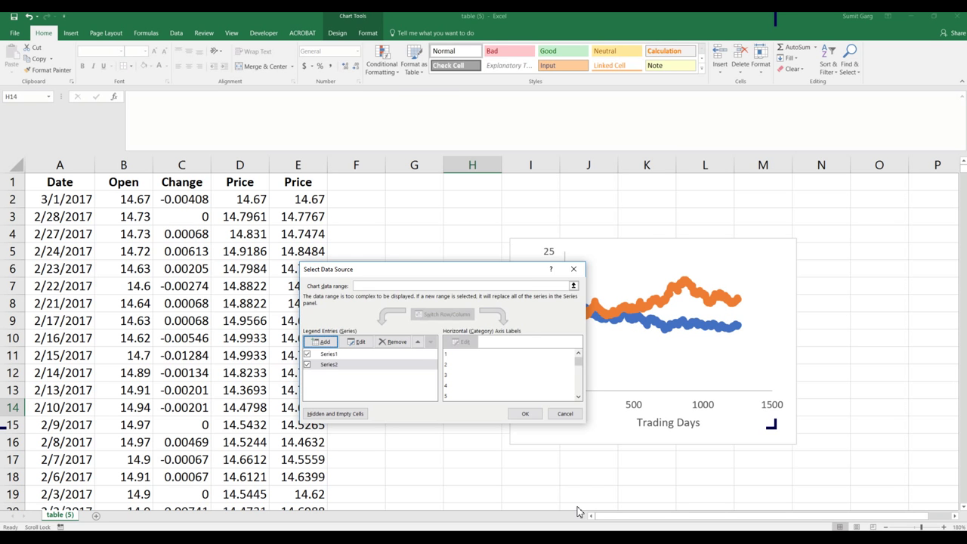
key("Return")
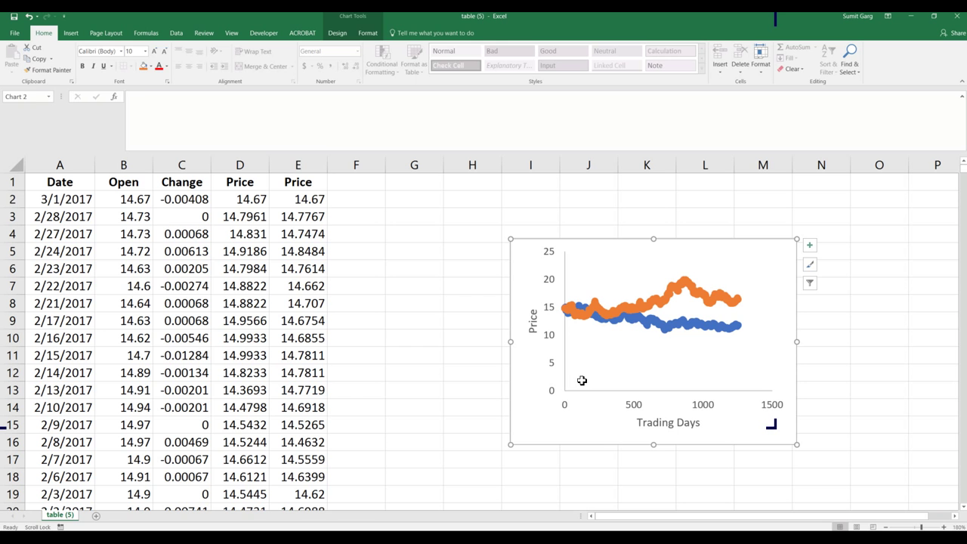
Check the formulas in E2 and E3, and re-enter them unchanged to recalculate the charted price paths
key("Escape")
key("F2")
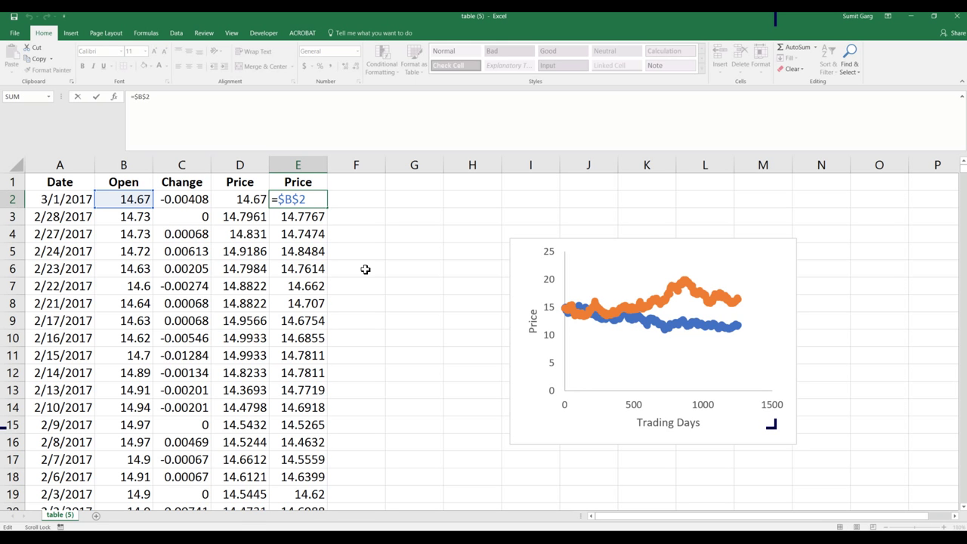
key("Return")
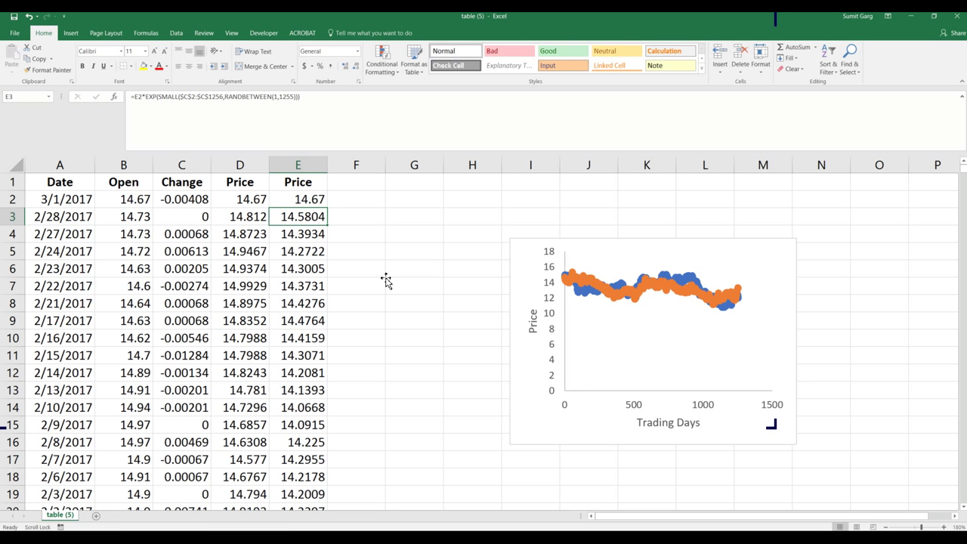
key("F2")
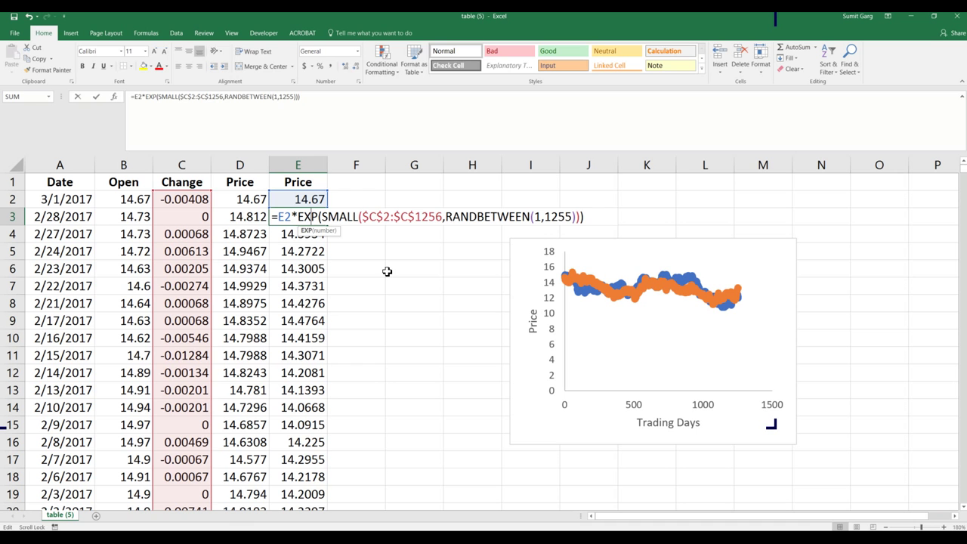
key("Return")
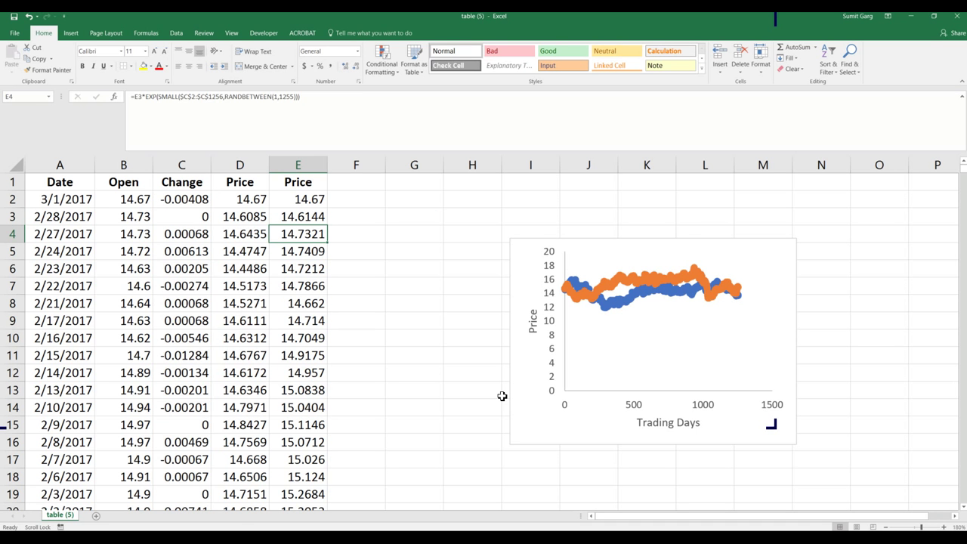
left_click(414, 322)
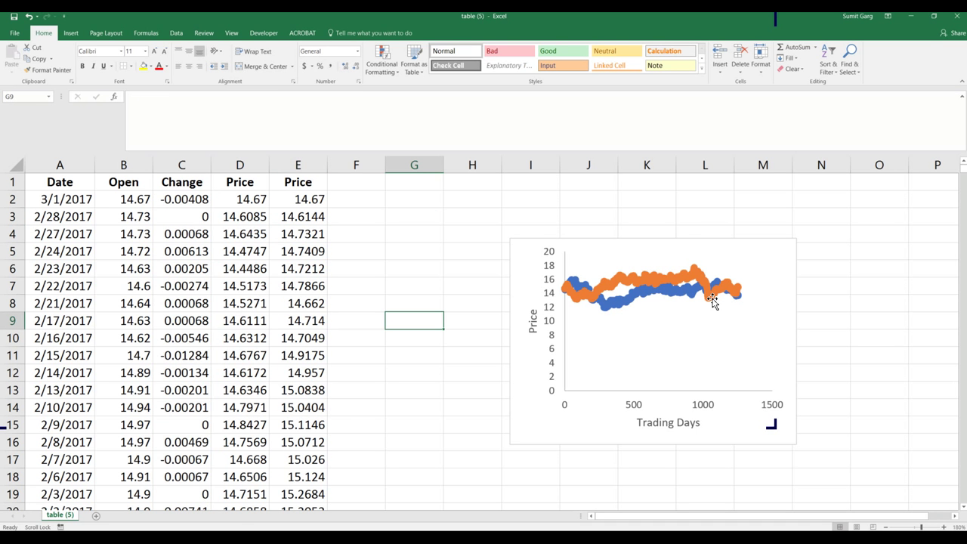
Move the chart over columns A to E, and copy the Price columns D:E into columns F:G
left_click_drag(713, 301, 130, 337)
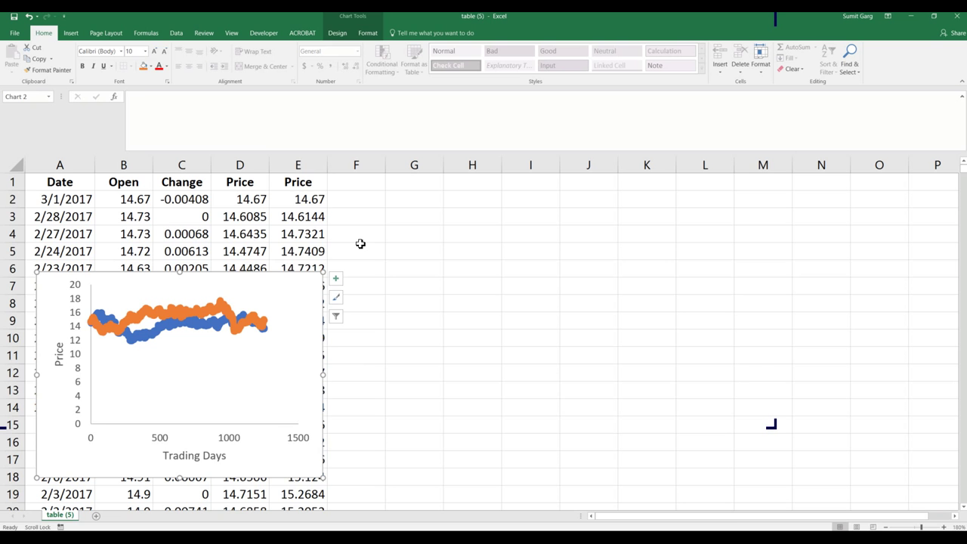
left_click_drag(240, 165, 299, 165)
left_click_drag(368, 218, 380, 233)
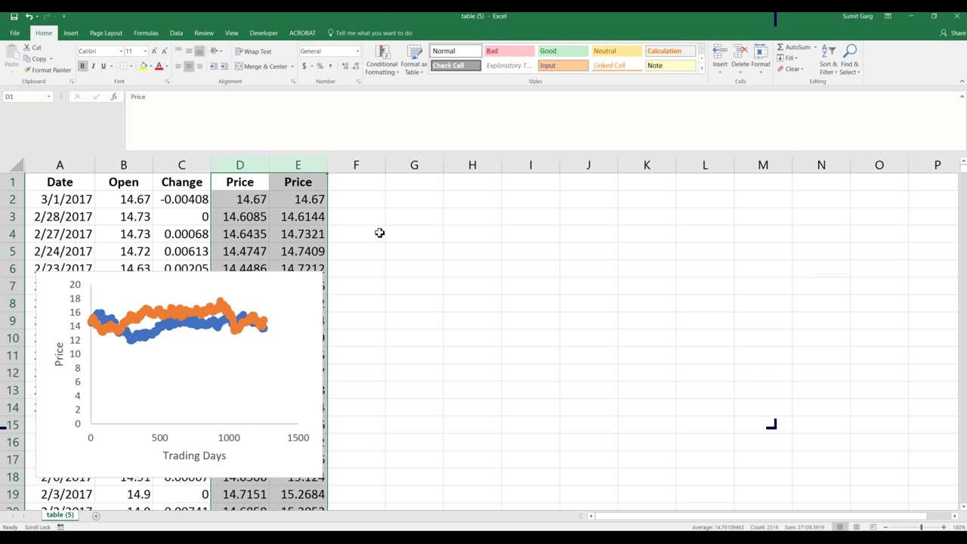
key("ctrl+c")
left_click(344, 166)
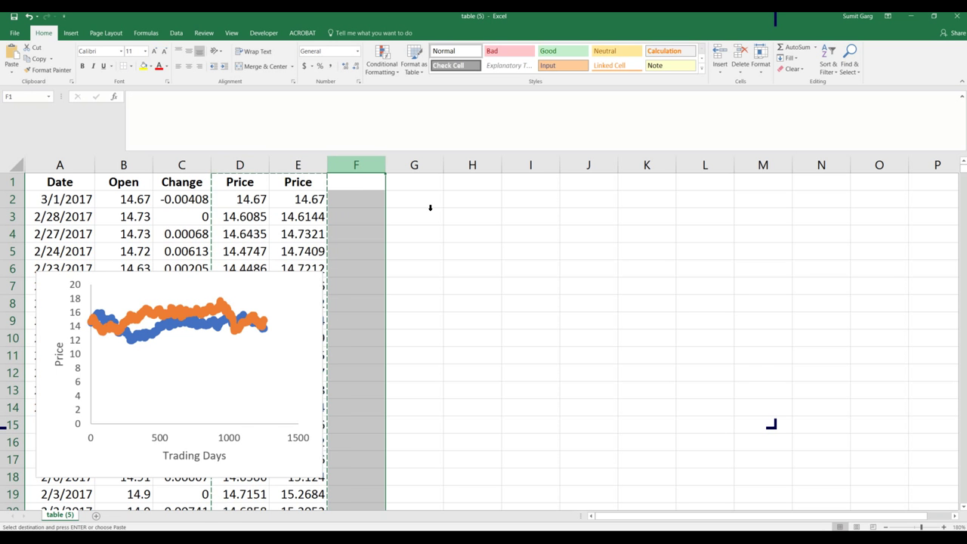
key("ctrl+v")
left_click(588, 338)
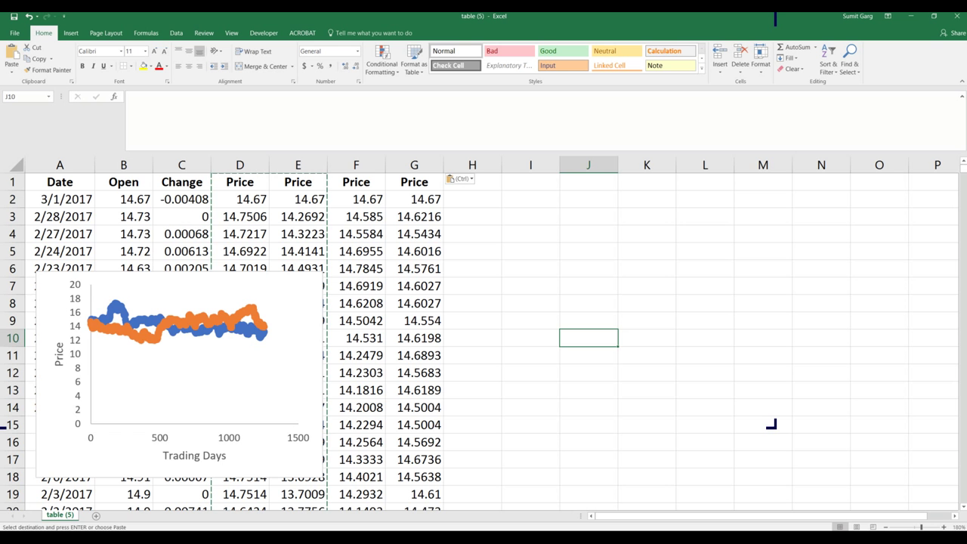
key("Escape")
Copy the four Price columns D:G into the empty columns H:K
scroll(771, 425, "down", 5)
scroll(771, 425, "down", 6)
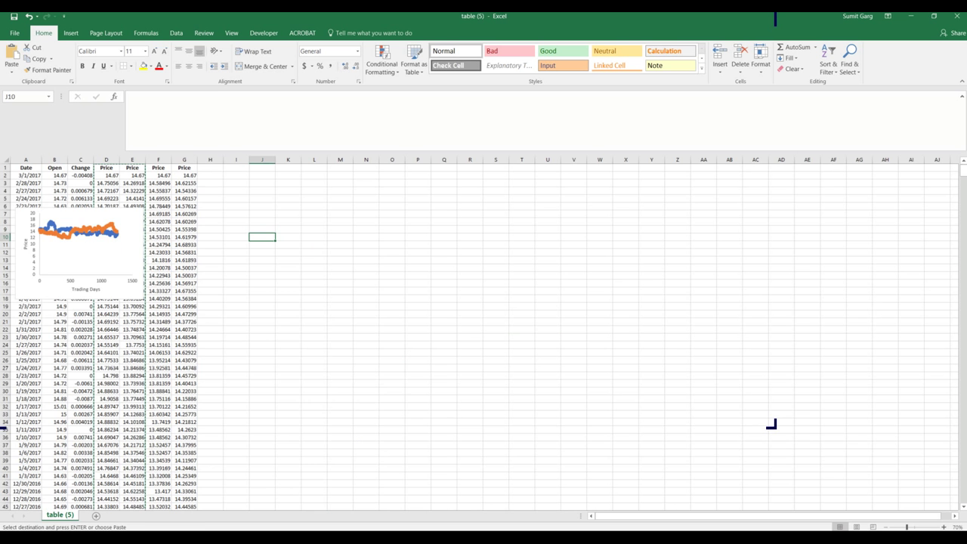
scroll(771, 425, "down", 2)
mouse_move(90, 159)
left_mouse_down()
mouse_move(162, 160)
mouse_move(245, 200)
left_mouse_up()
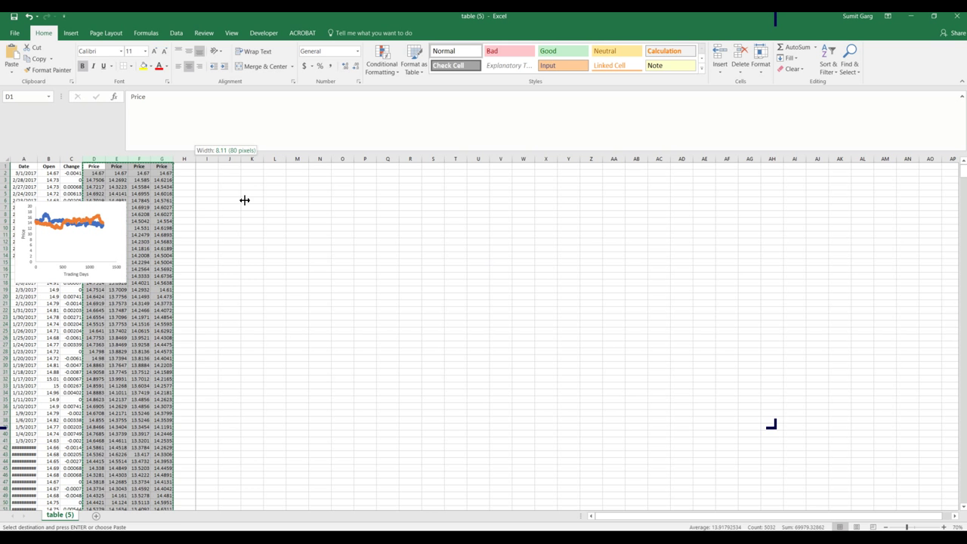
left_click(184, 159)
key("ctrl+v")
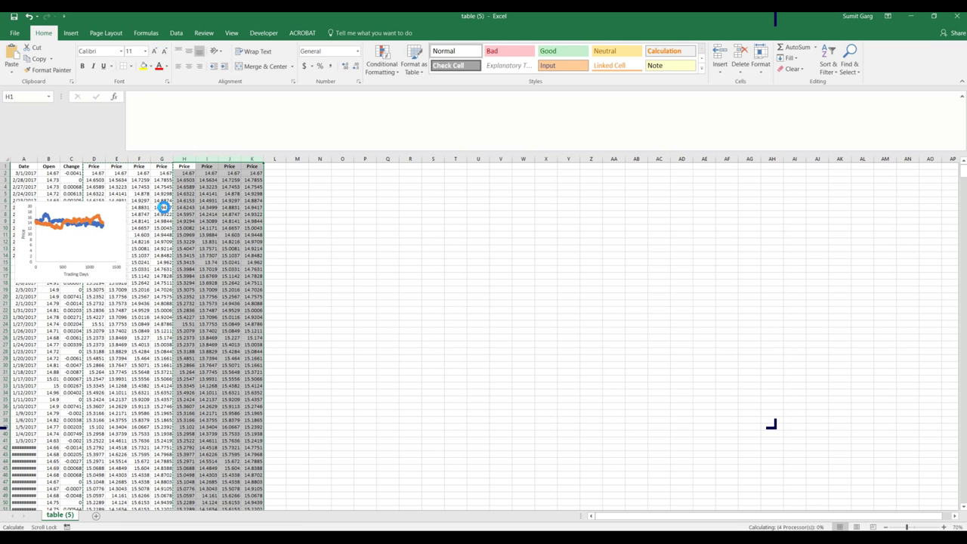
Copy the eight Price columns D:K into the empty columns L:S
left_click(102, 159)
left_click_drag(129, 198, 256, 206)
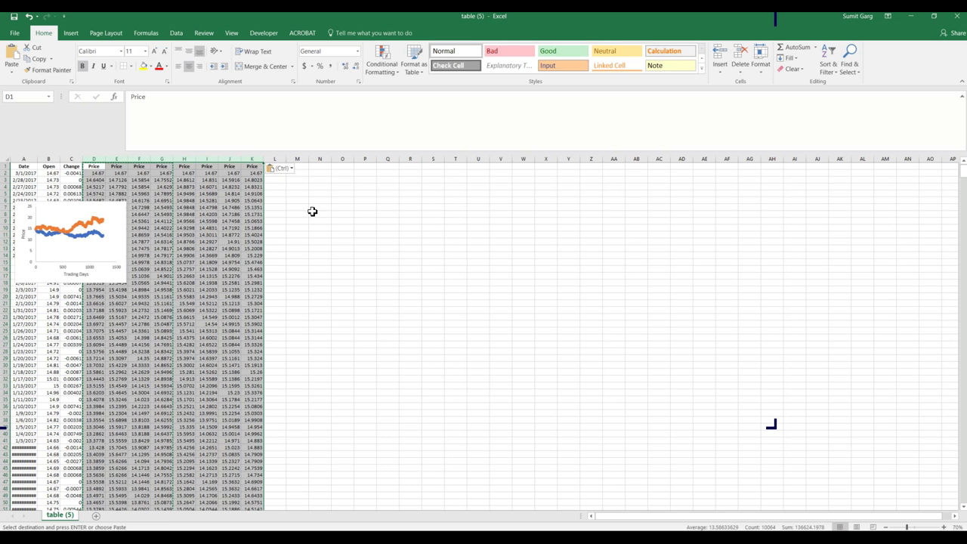
key("ctrl+c")
left_click(275, 159)
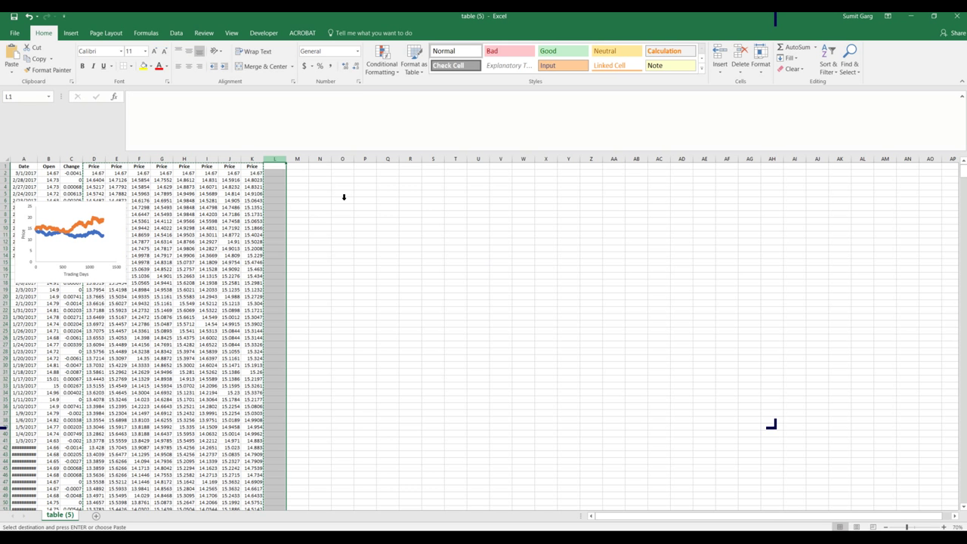
key("ctrl+v")
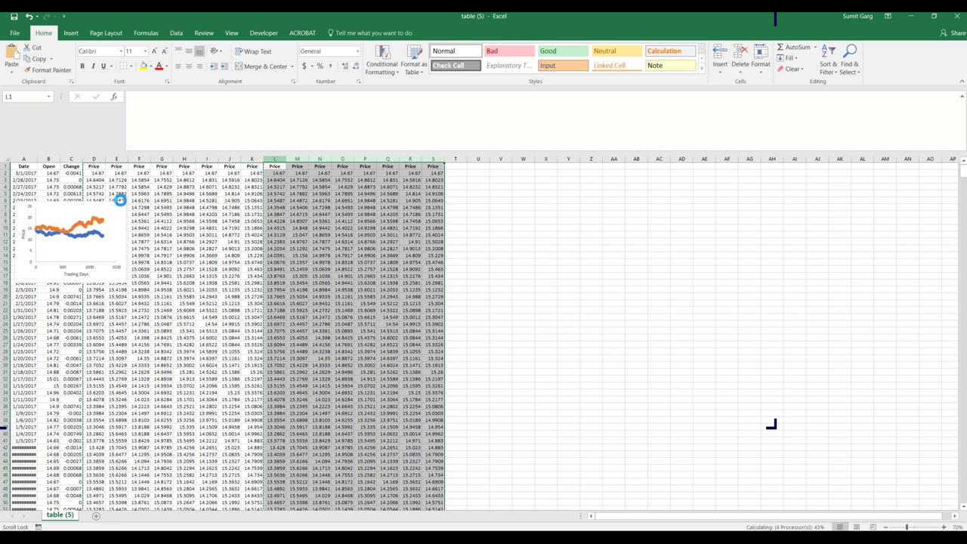
Copy the sixteen Price columns D:S into the empty columns starting at T and again starting at AJ
left_click_drag(94, 158, 534, 204)
key("ctrl+c")
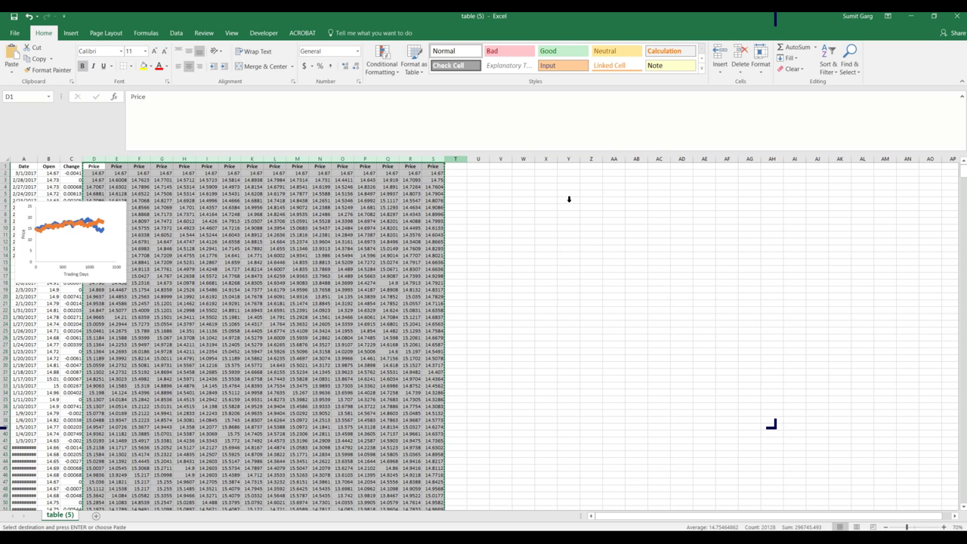
left_click(456, 159)
key("ctrl+v")
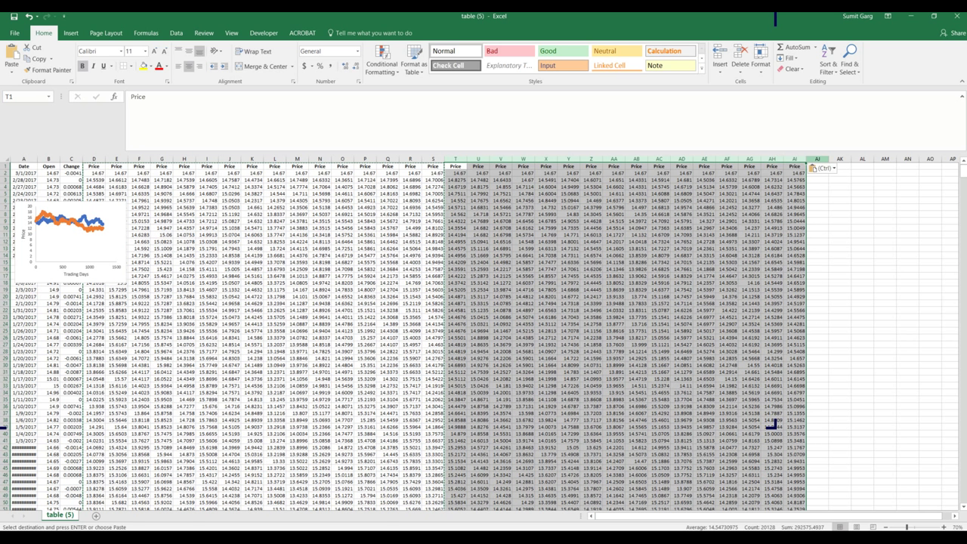
left_click(817, 159)
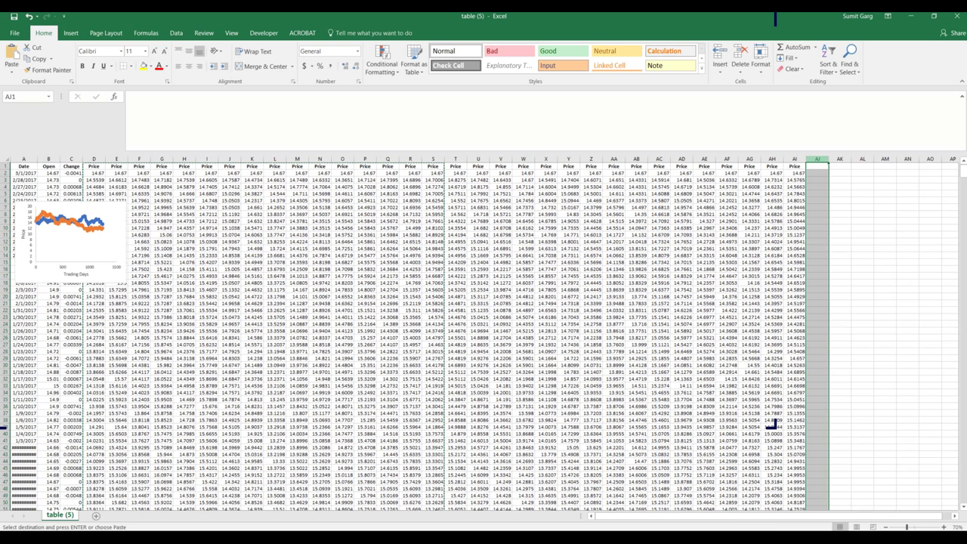
key("ctrl+v")
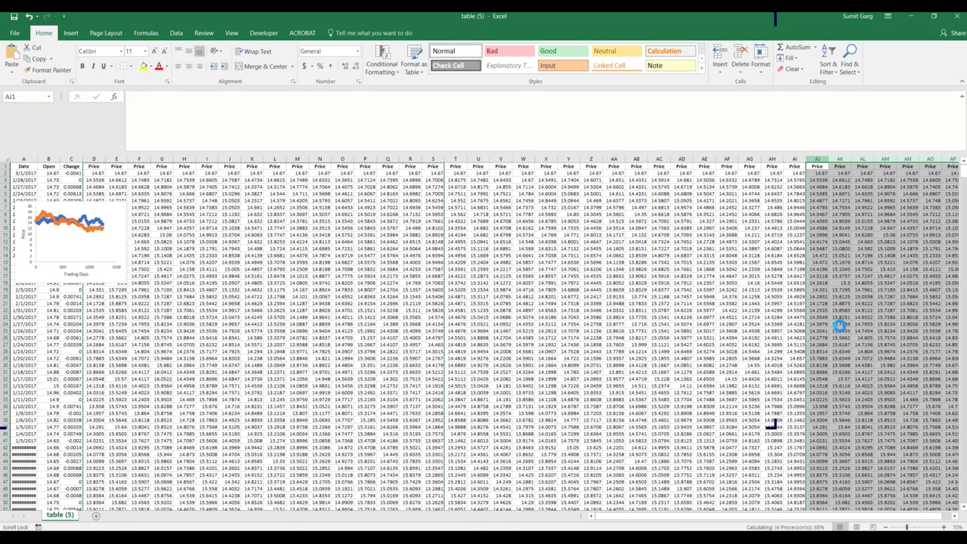
Select all the simulated prices without their headers, from D2 down to the last data row in column AY
left_click(659, 262)
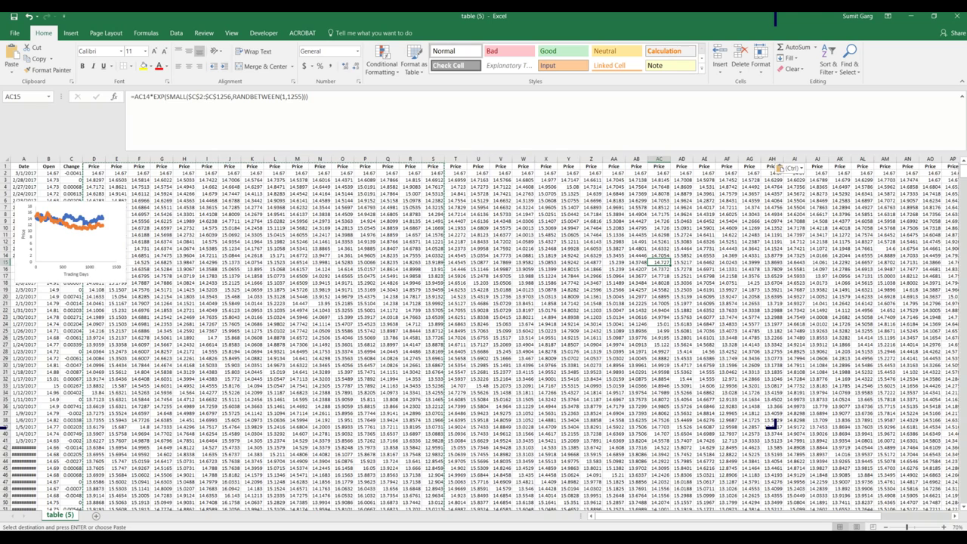
scroll(771, 425, "down", 2)
scroll(425, 360, "down", 1)
left_click(362, 286)
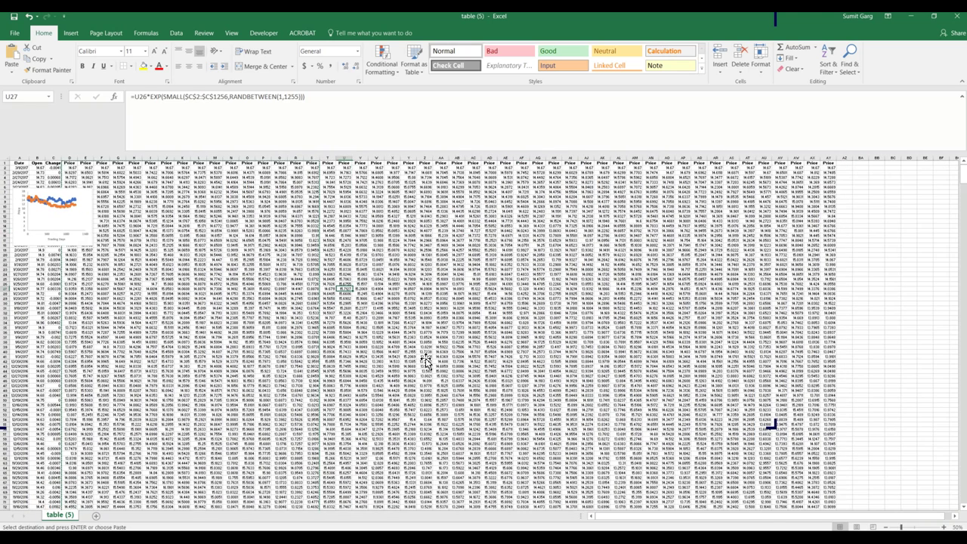
left_click_drag(62, 164, 954, 367)
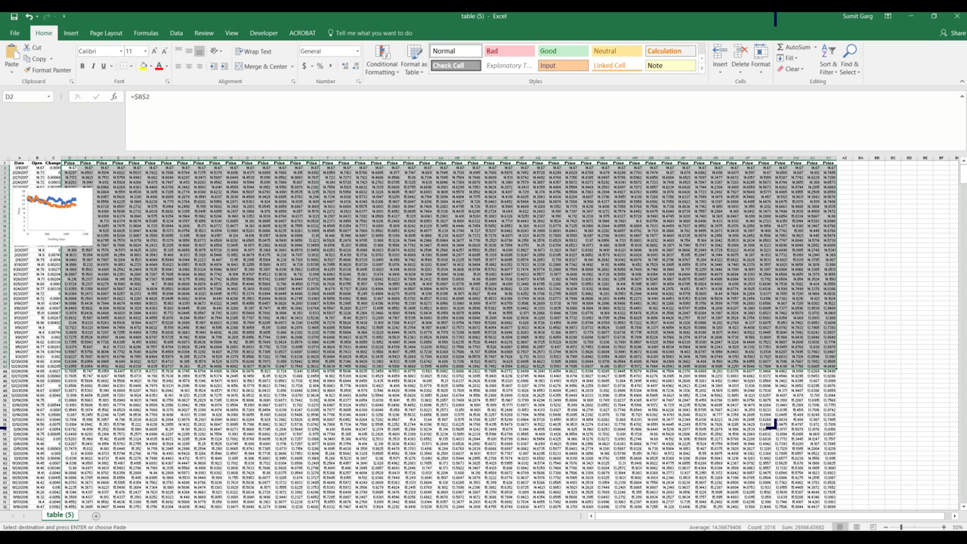
left_click_drag(963, 171, 963, 173)
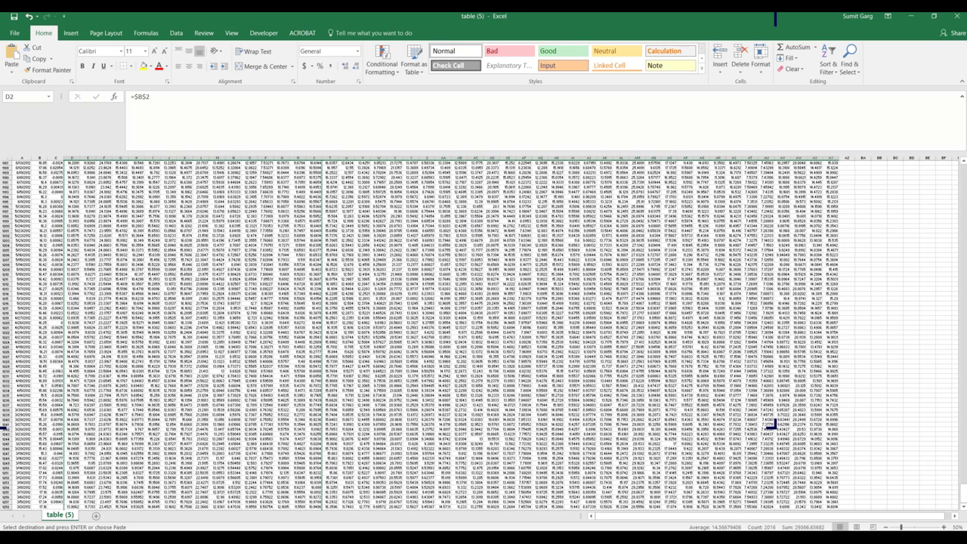
scroll(483, 333, "down", 1)
scroll(771, 426, "down", 3)
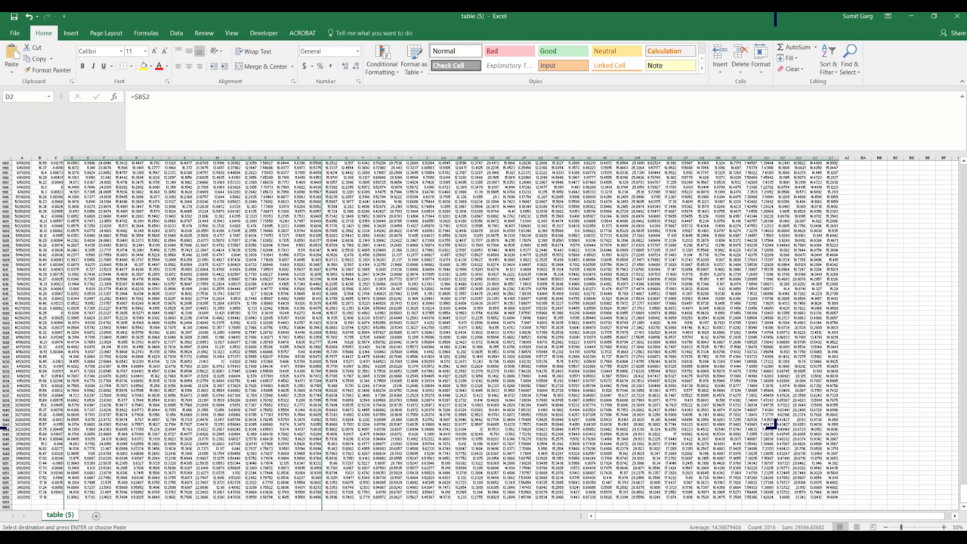
left_click_drag(771, 425, 845, 493)
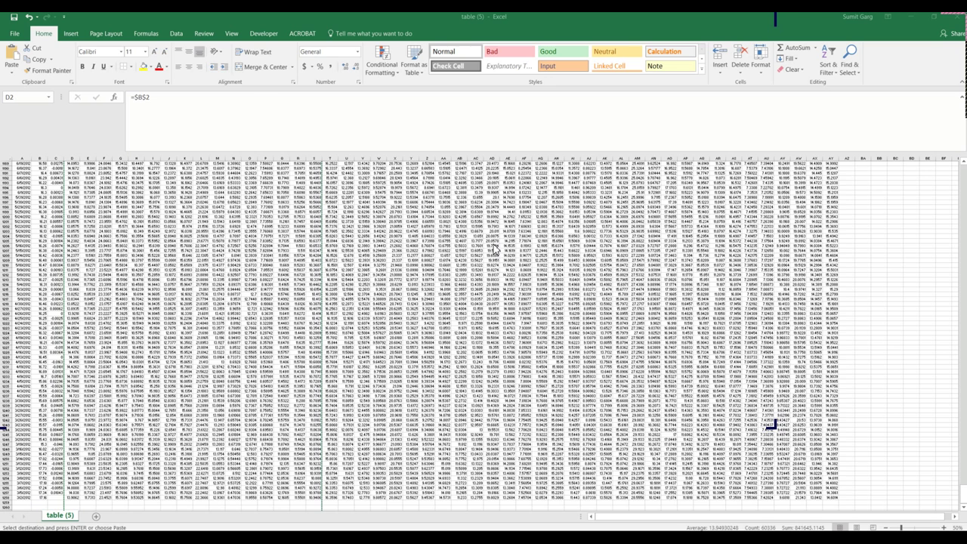
Try a stacked 2-D line chart for the selected prices, and delete it
left_click(176, 33)
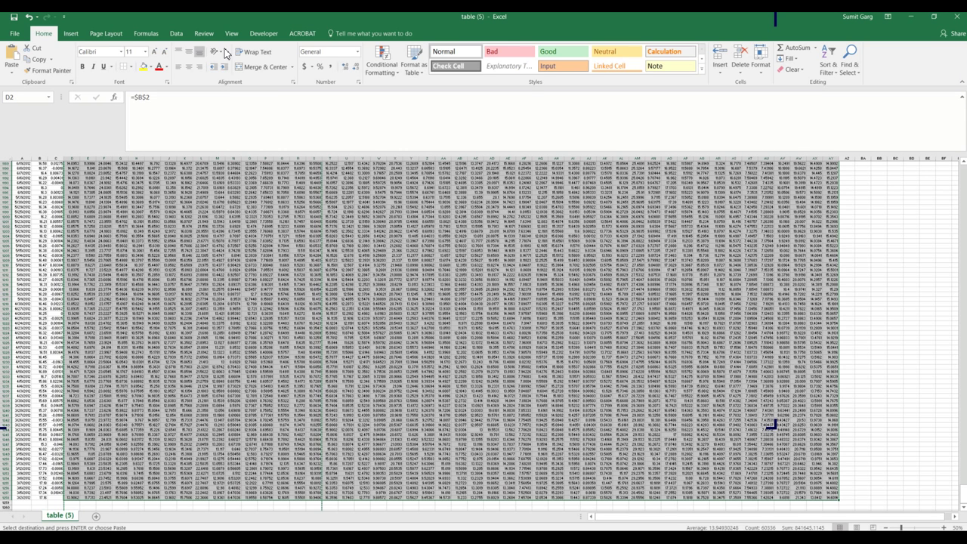
left_click(70, 33)
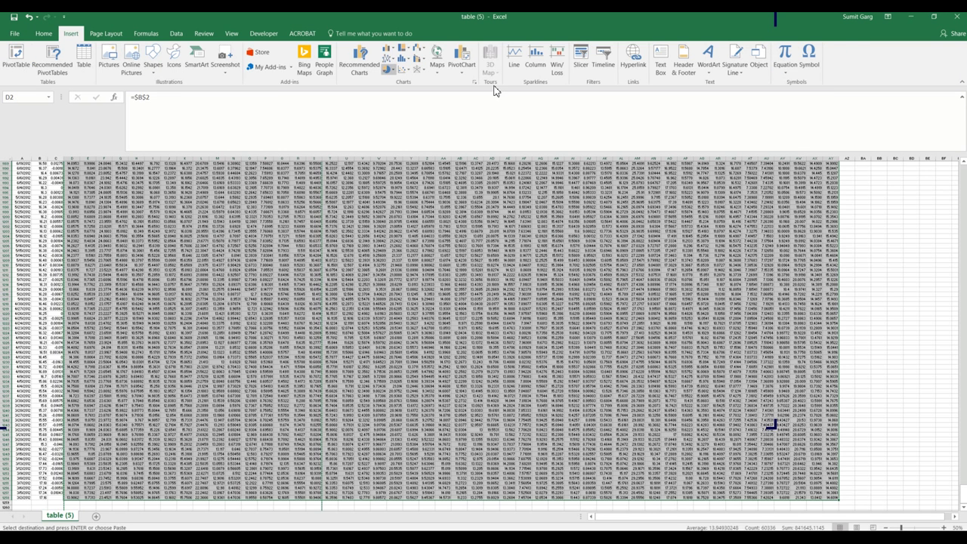
left_click(388, 58)
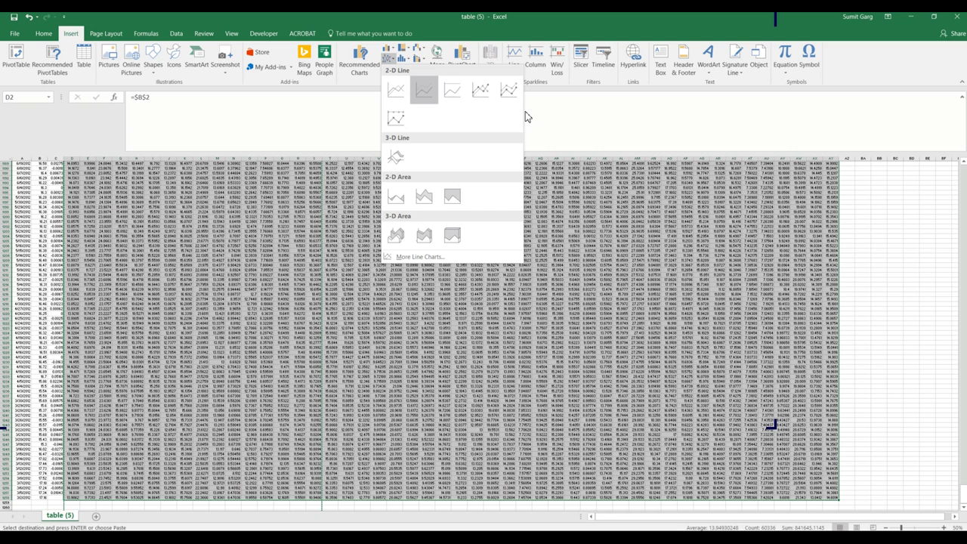
left_click(424, 89)
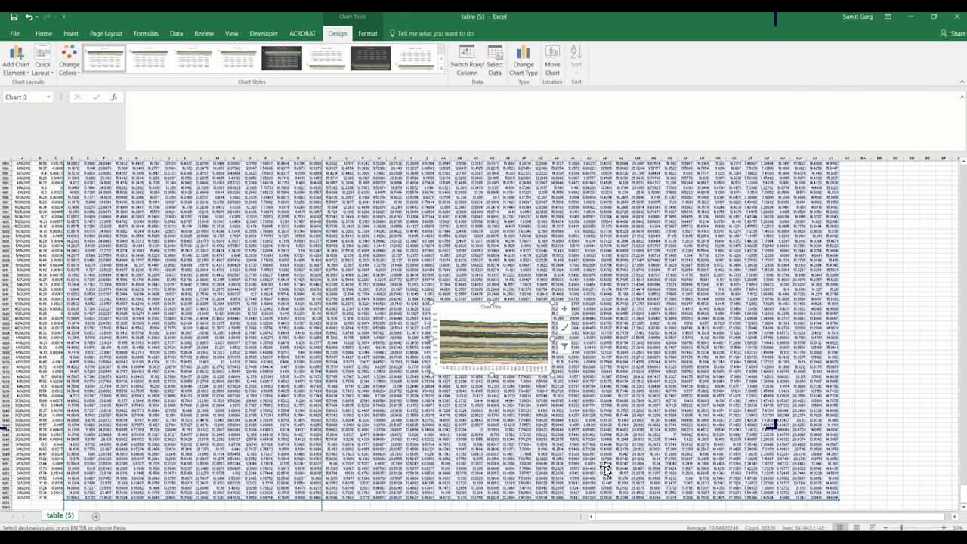
key("Delete")
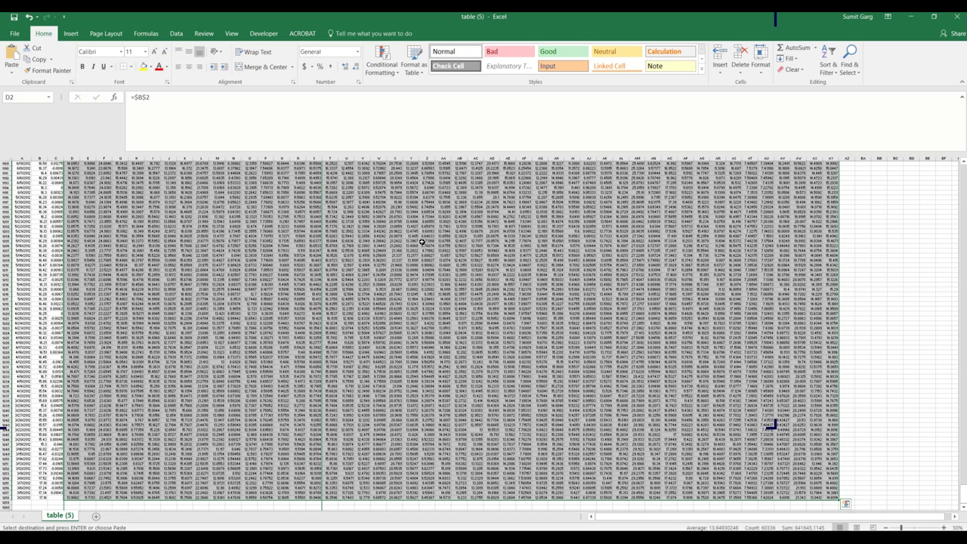
Insert a plain 2-D line chart of the selected prices, and remove its legend
left_click(71, 33)
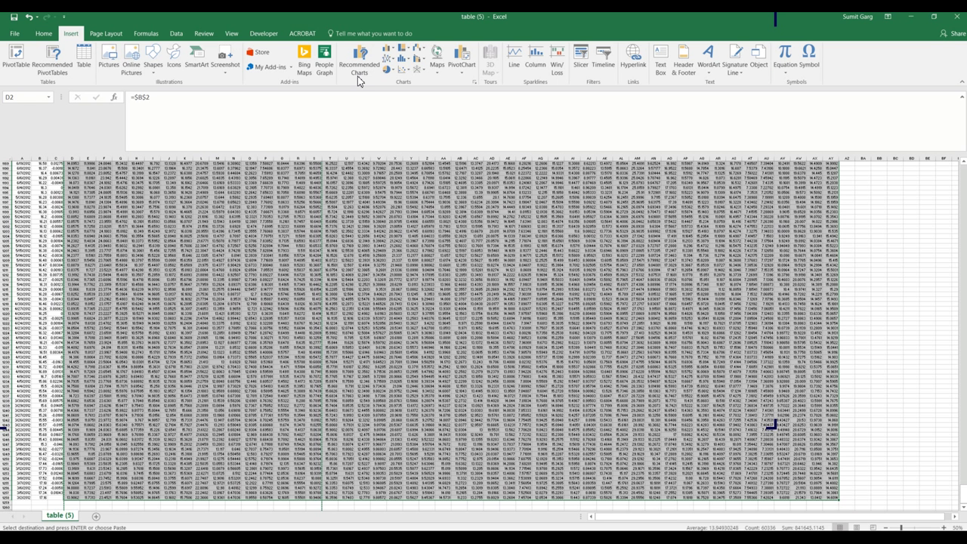
left_click(388, 57)
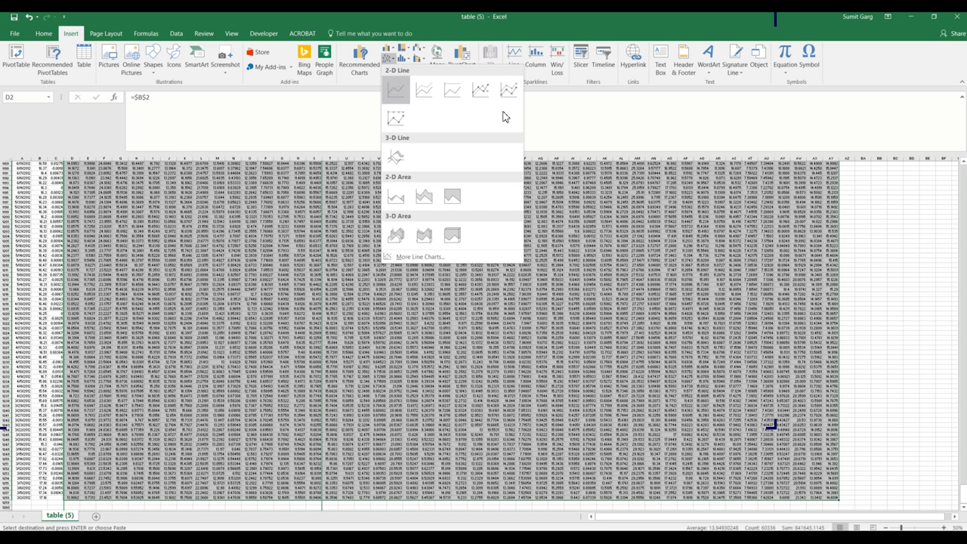
left_click(396, 89)
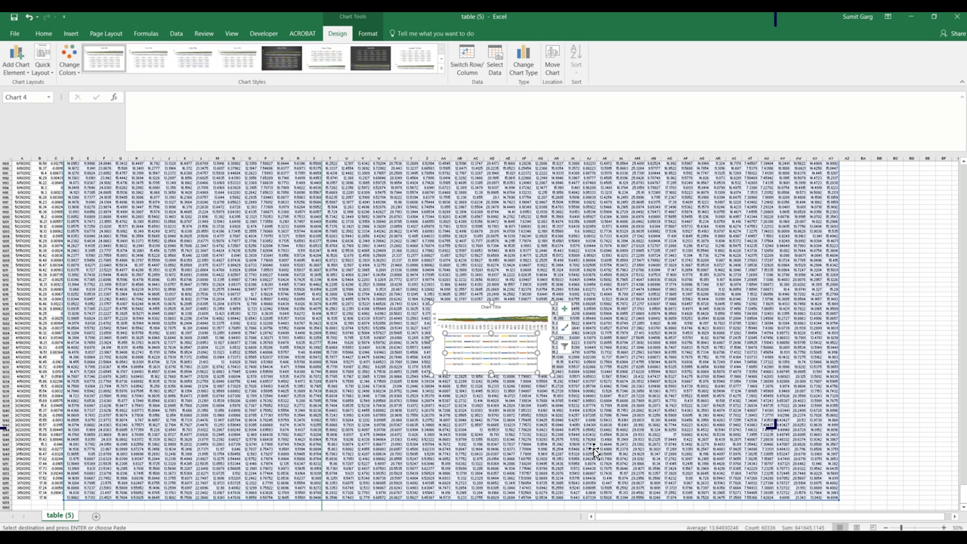
Move the new line chart from the end of the data up to the first rows, beside the older Trading Days chart
mouse_move(503, 357)
left_mouse_down()
mouse_move(467, 350)
mouse_move(140, 166)
left_mouse_up()
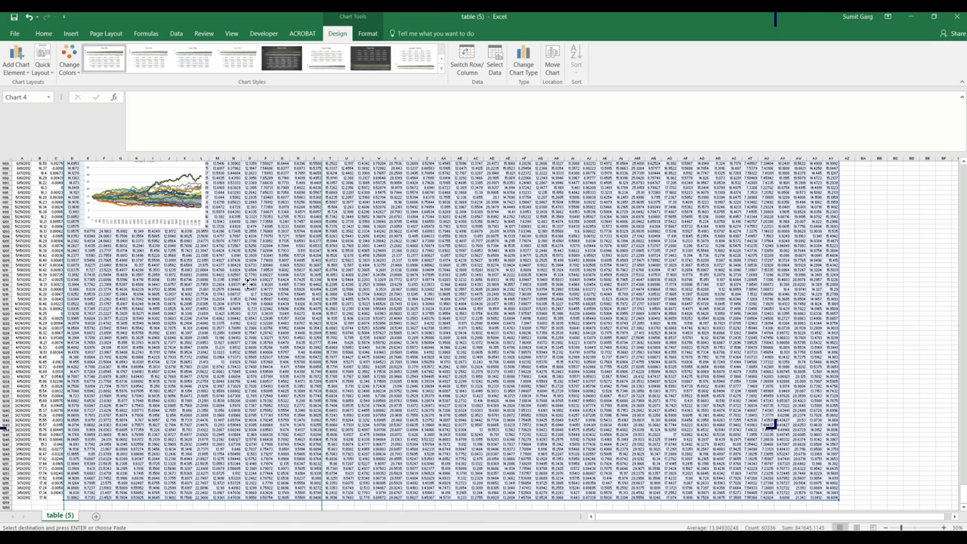
scroll(771, 426, "up", 3)
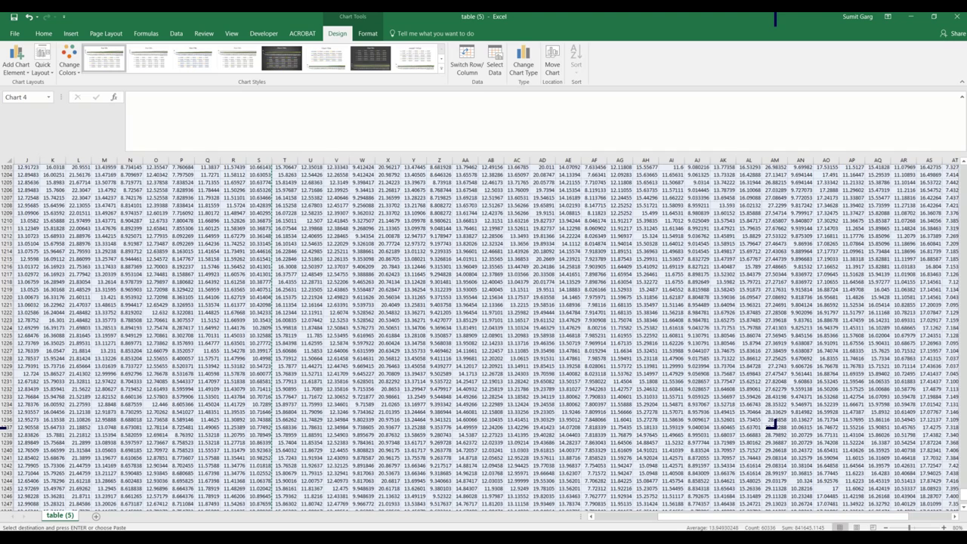
scroll(773, 425, "down", 2)
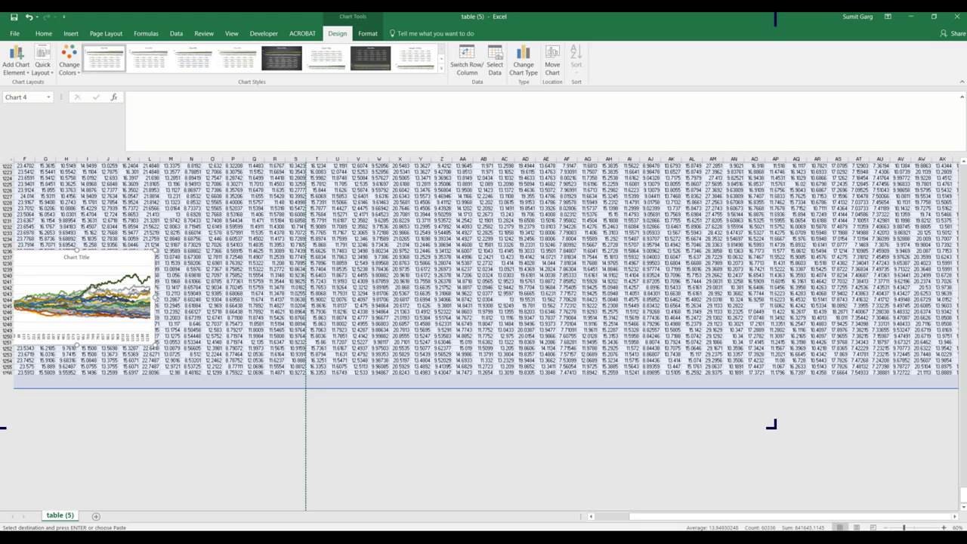
scroll(771, 425, "down", 1)
scroll(127, 318, "up", 3)
left_click(102, 312)
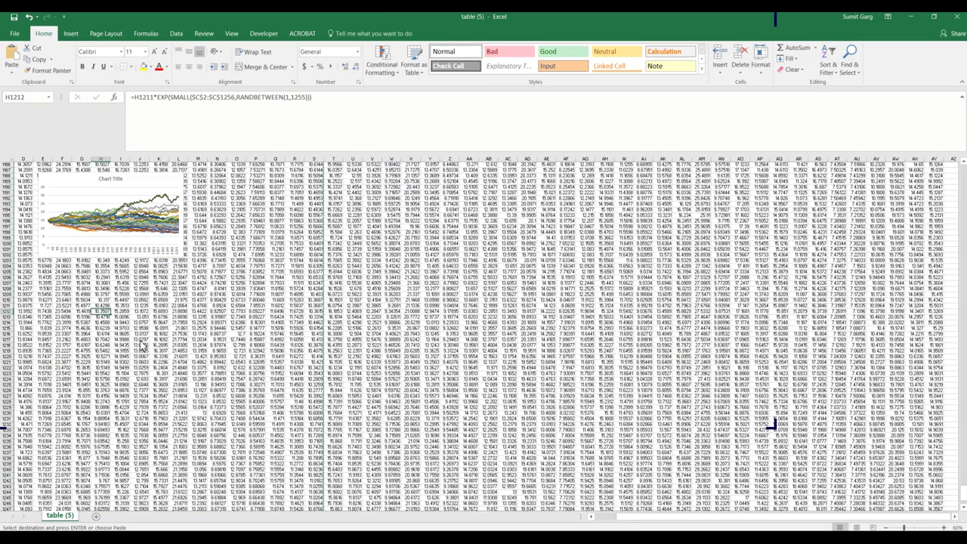
scroll(164, 239, "up", 1)
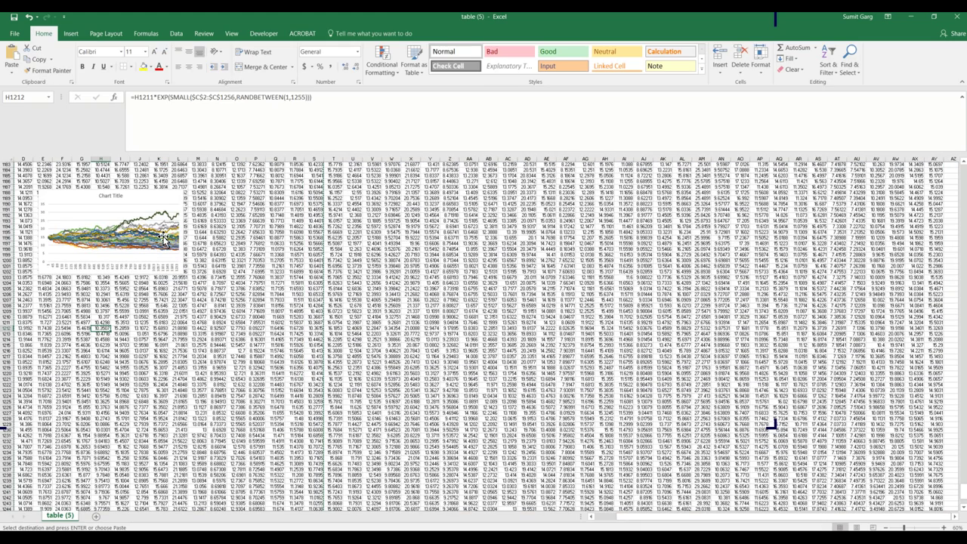
left_click_drag(164, 239, 185, 236)
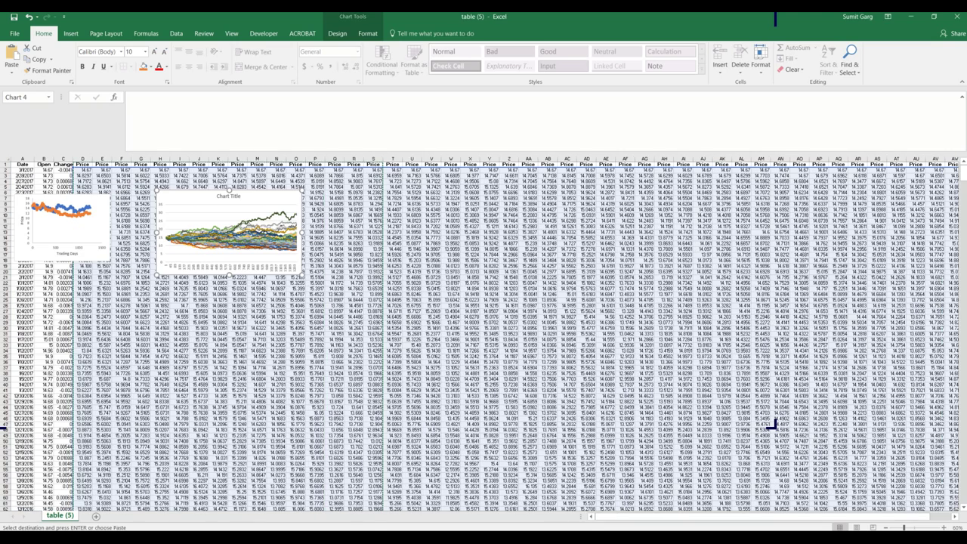
Move the line chart up to start at row 3, and resize it to span columns H to L
scroll(773, 425, "up", 3, "ctrl")
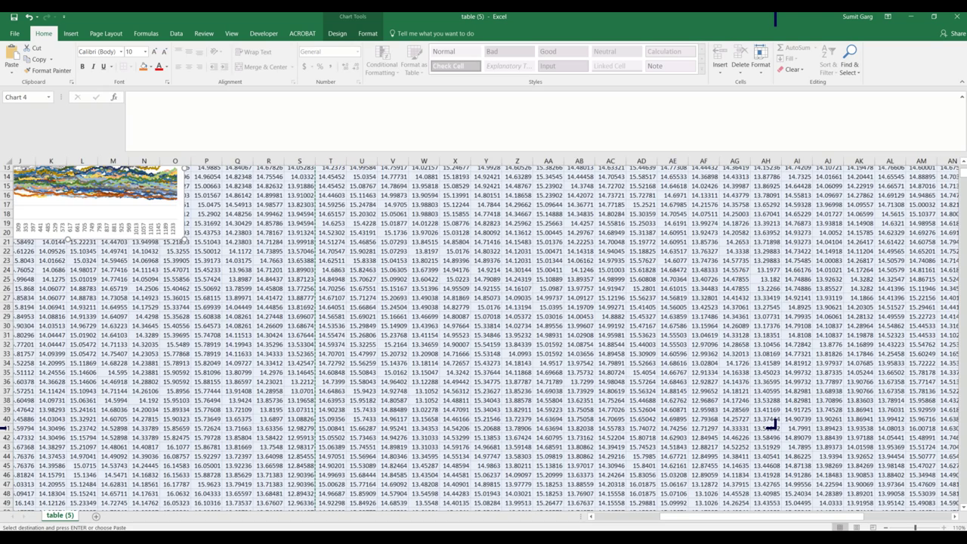
scroll(773, 425, "up", 3, "ctrl")
scroll(773, 425, "up", 1, "ctrl")
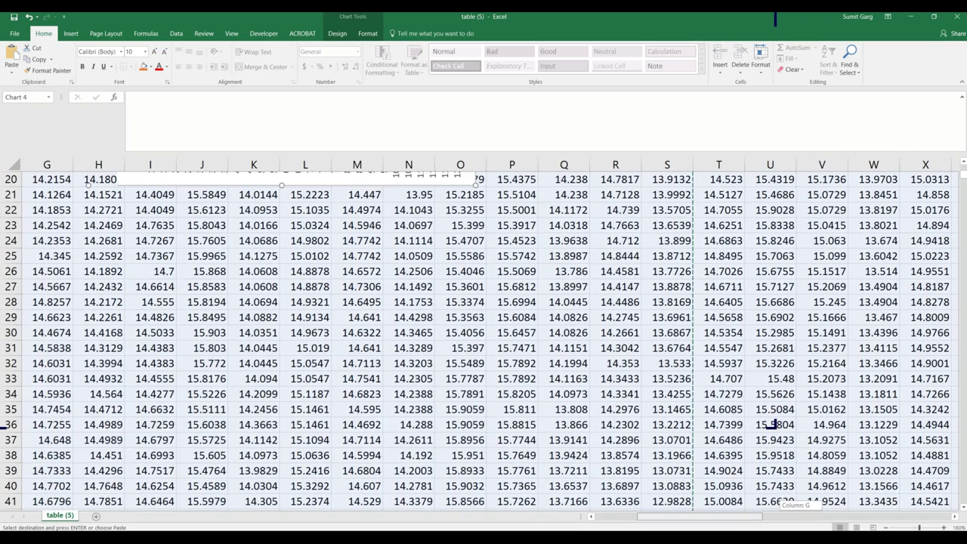
left_click_drag(741, 517, 697, 517)
scroll(263, 366, "up", 5)
scroll(263, 366, "up", 2)
left_click(368, 333)
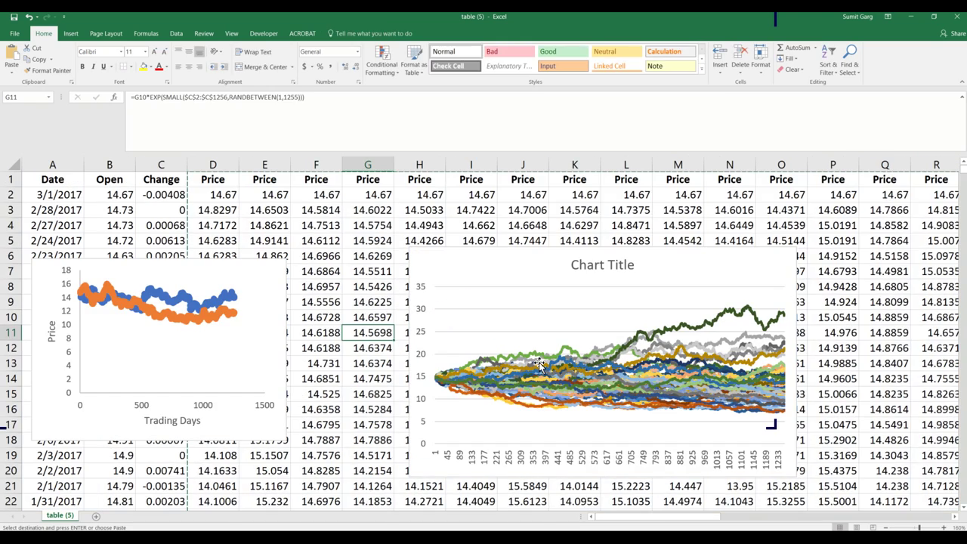
left_click(639, 310)
left_click_drag(639, 310, 634, 269)
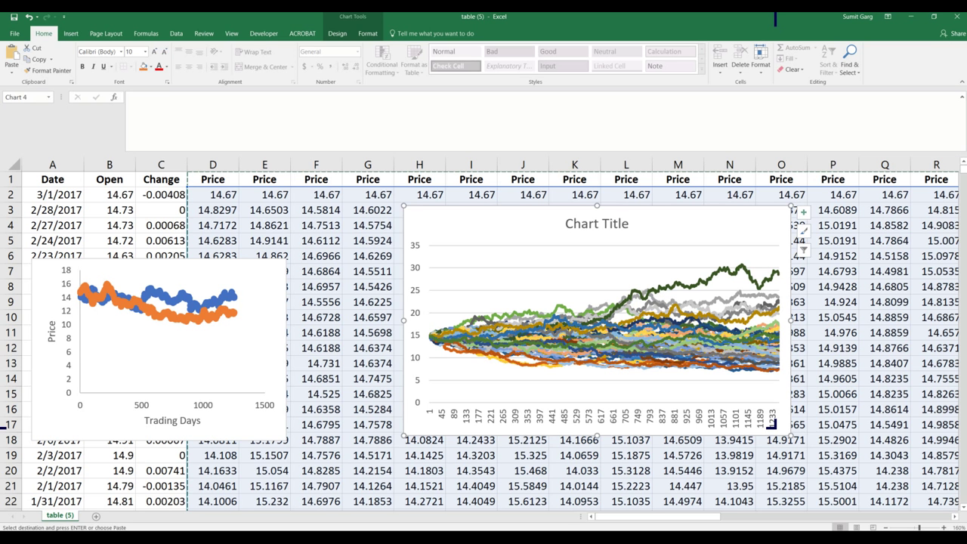
left_click_drag(791, 436, 636, 461)
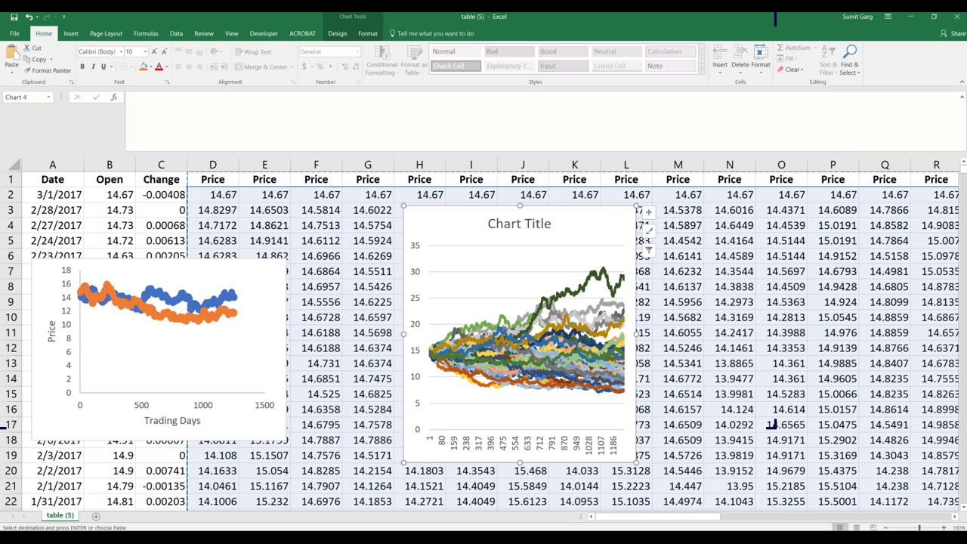
Delete the older two-series Trading Days chart covering columns A to E
left_click(351, 455)
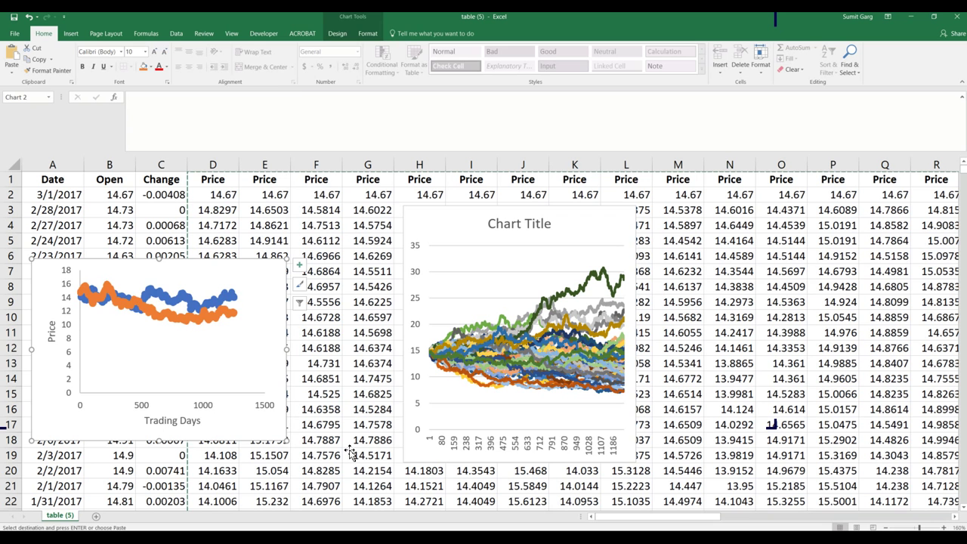
key("Delete")
key("Down")
key("Left")
key("Left")
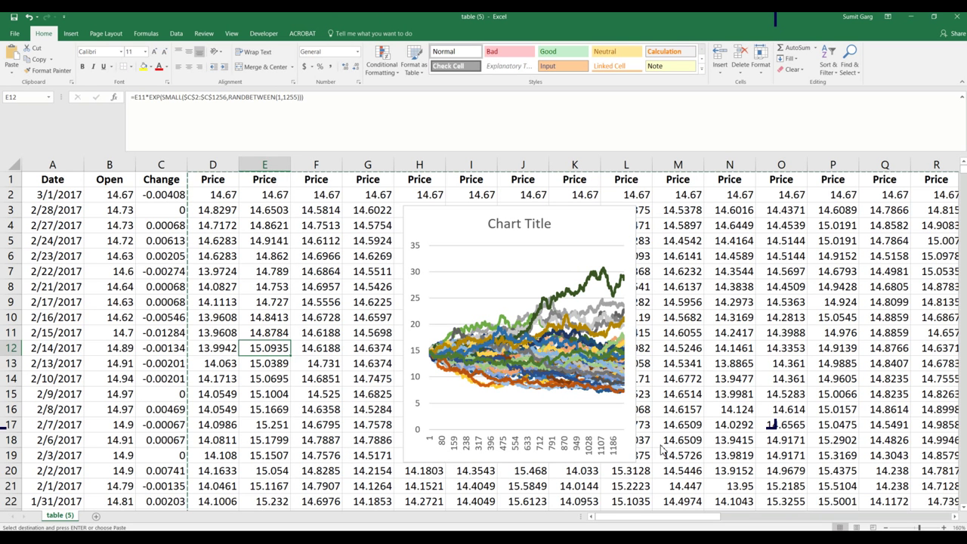
Review the starting-price formula in D2 and re-enter it unchanged
left_click(219, 196)
key("F2")
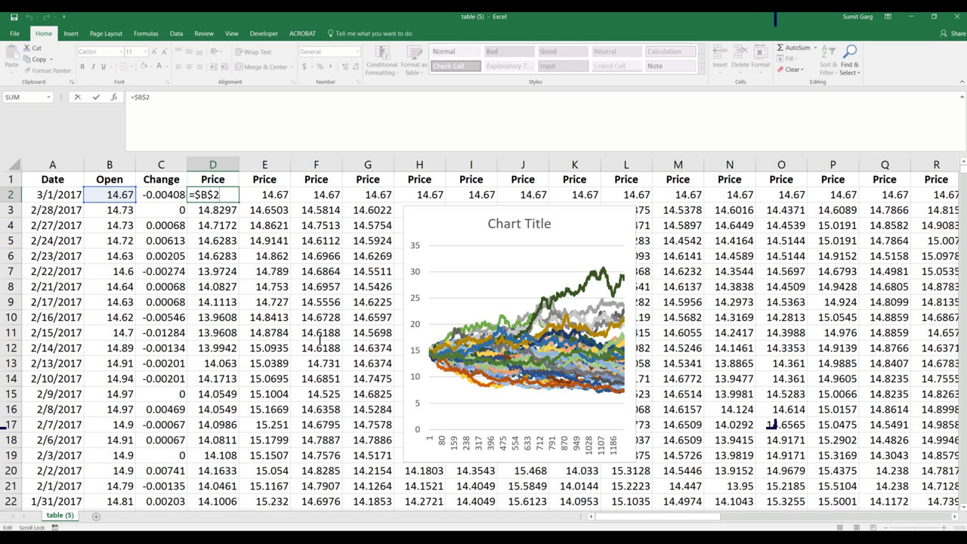
key("Return")
key("Return")
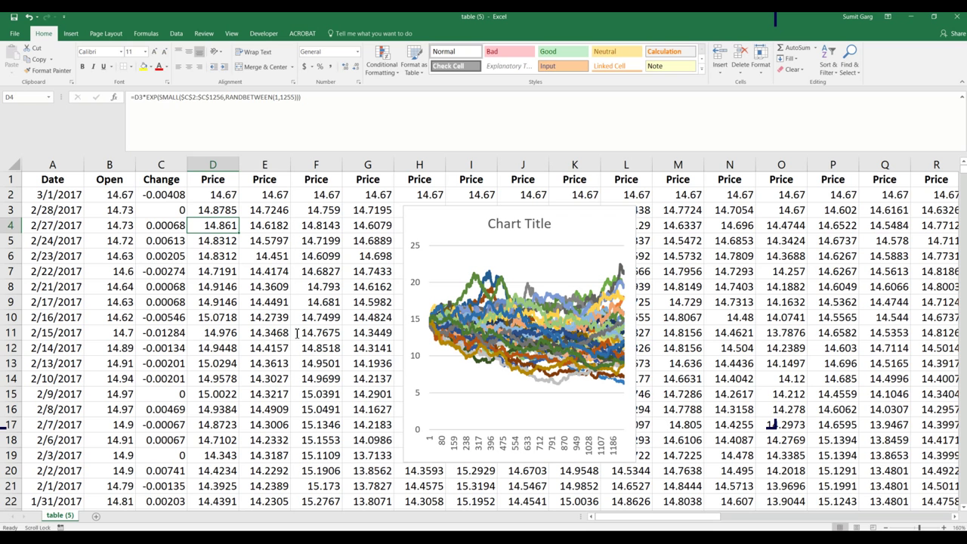
key("Right")
key("Down")
key("Down")
key("Down")
key("Down")
Review the logarithmic change formula in C2 and re-enter it unchanged
left_click(161, 196)
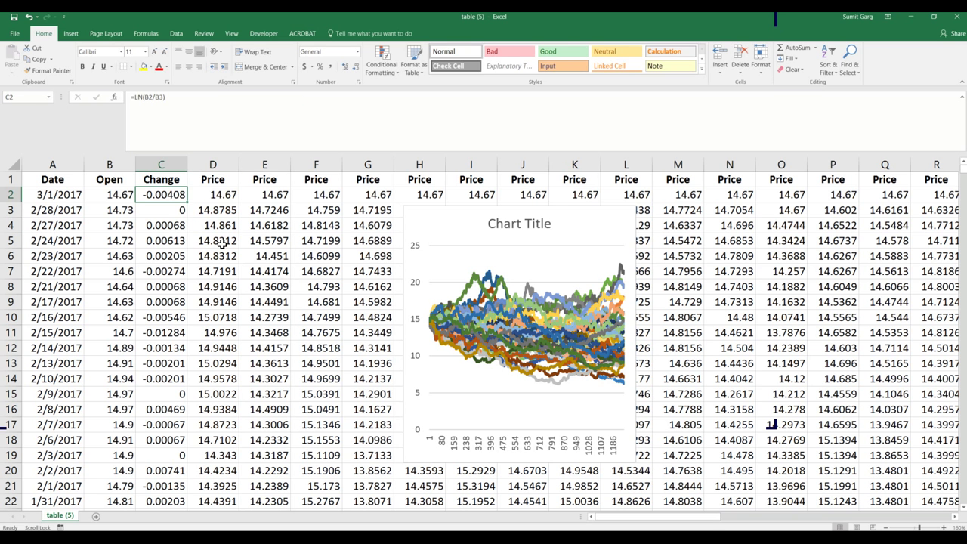
key("F2")
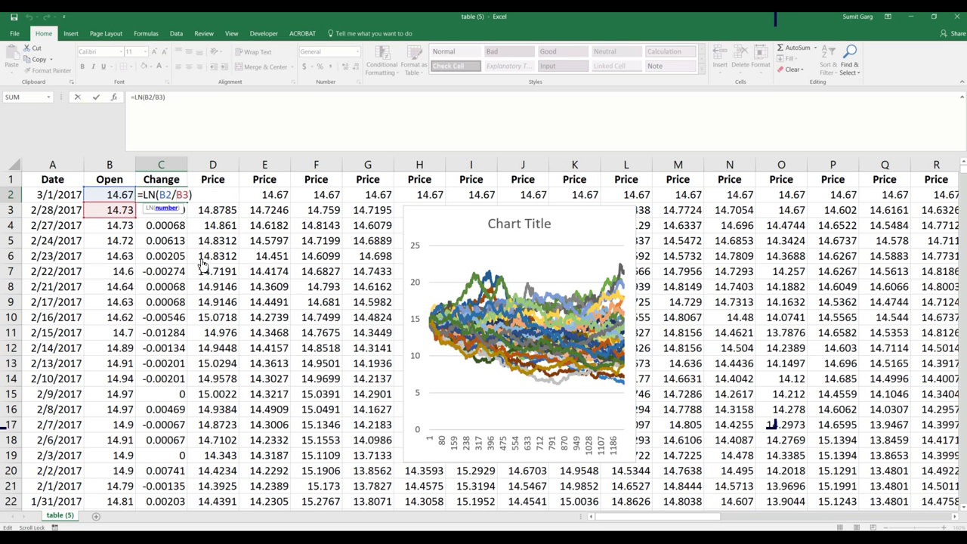
key("Escape")
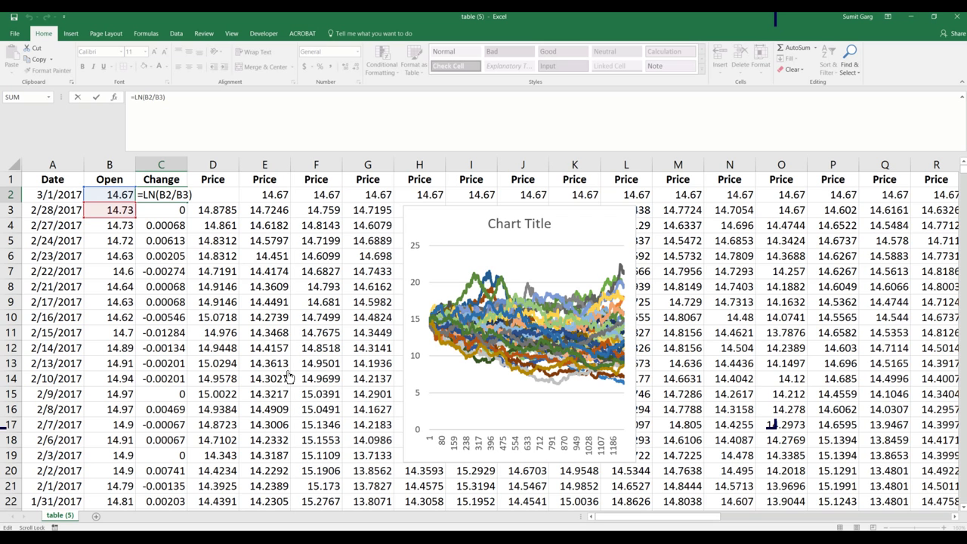
key("Return")
key("Down")
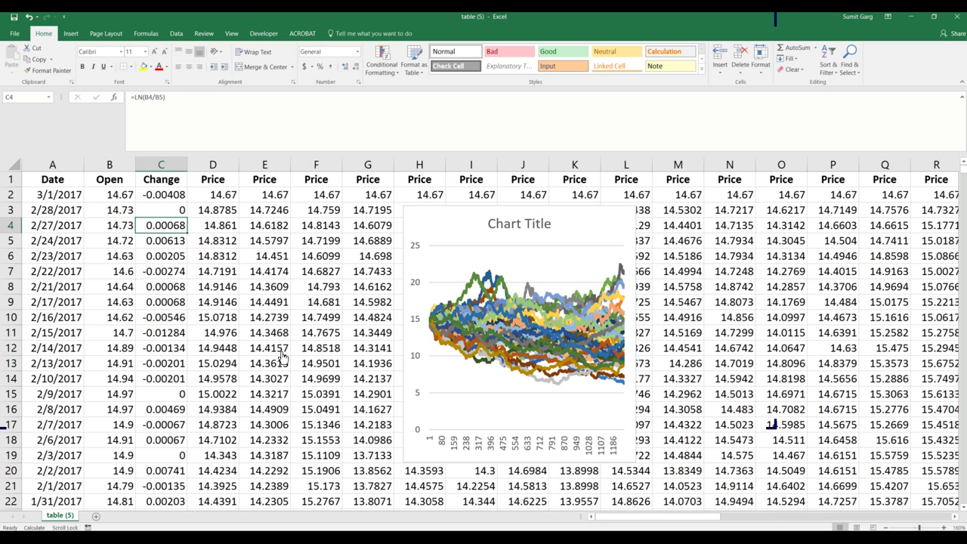
Recalculate the simulated prices, and move the line chart up to row 2 so it covers columns E to I
key("F9")
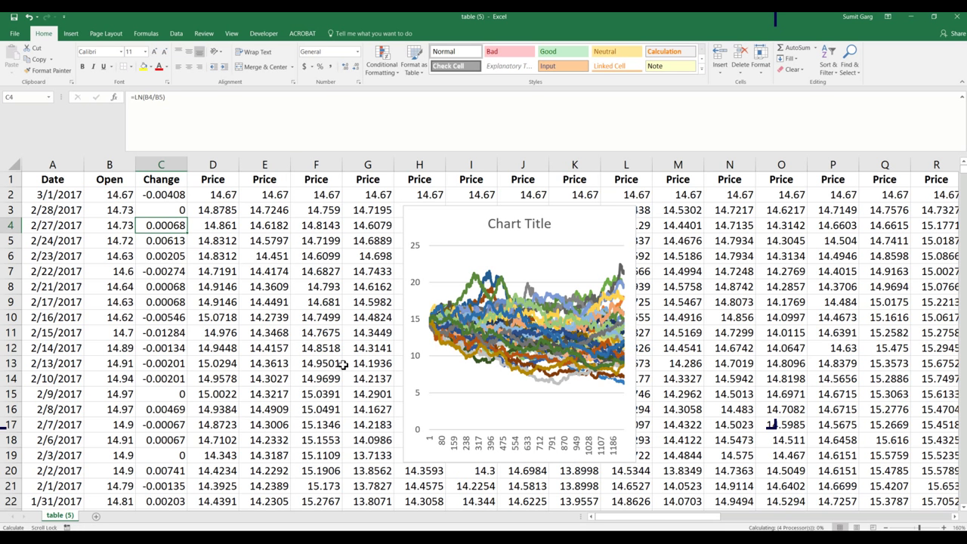
left_click(265, 302)
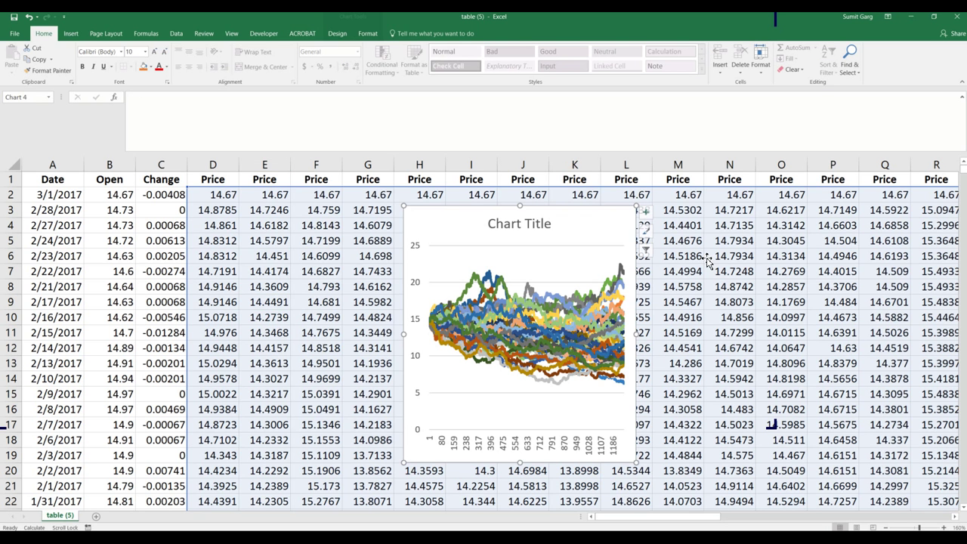
left_click_drag(708, 261, 528, 238)
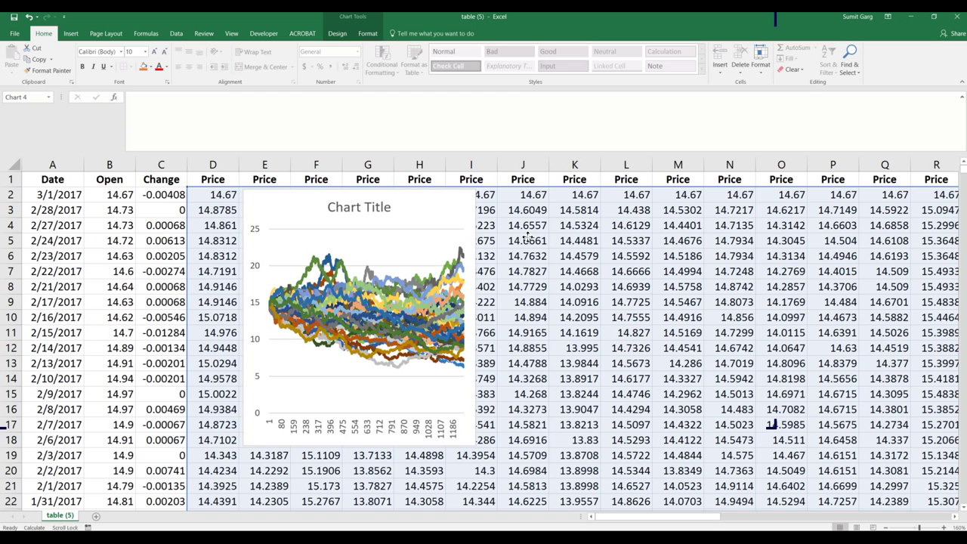
Review the random-sampling price formula in J6 and its referenced cells, and re-enter it unchanged
left_click(526, 256)
key("F2")
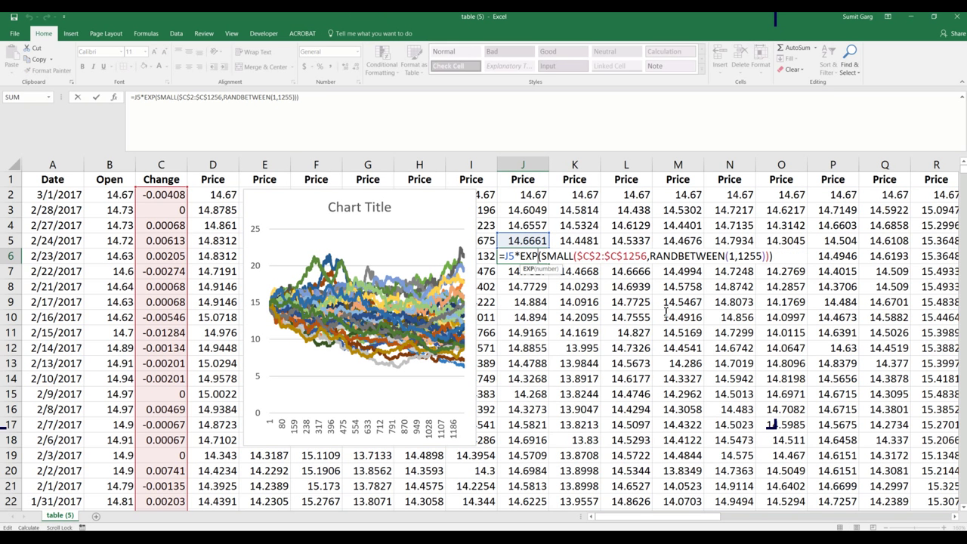
key("Return")
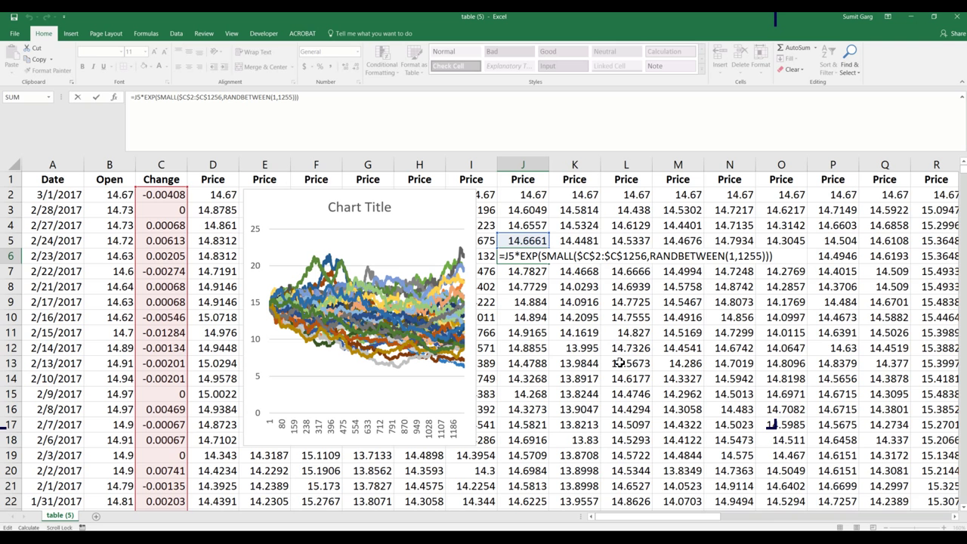
key("Return")
key("Return")
key("Down")
key("Down")
key("Right")
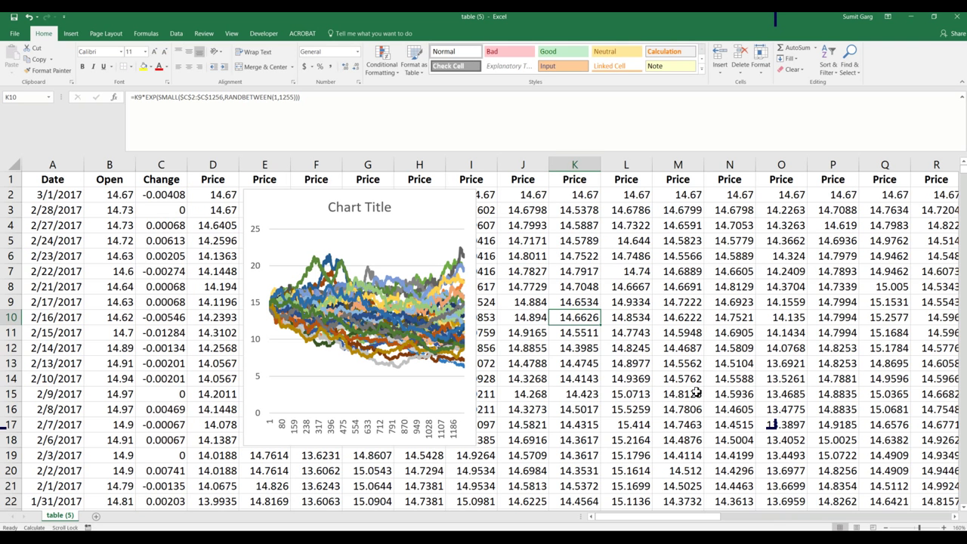
Shorten the line chart slightly so it ends at row 17, and recalculate all simulated price paths
key("F9")
left_click(449, 211)
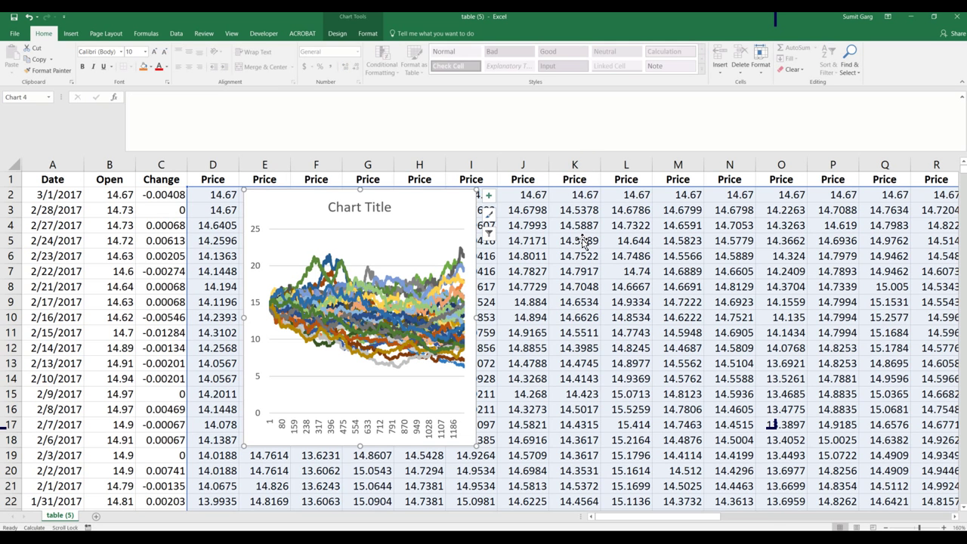
left_click(531, 227)
key("F9")
left_click_drag(477, 446, 479, 434)
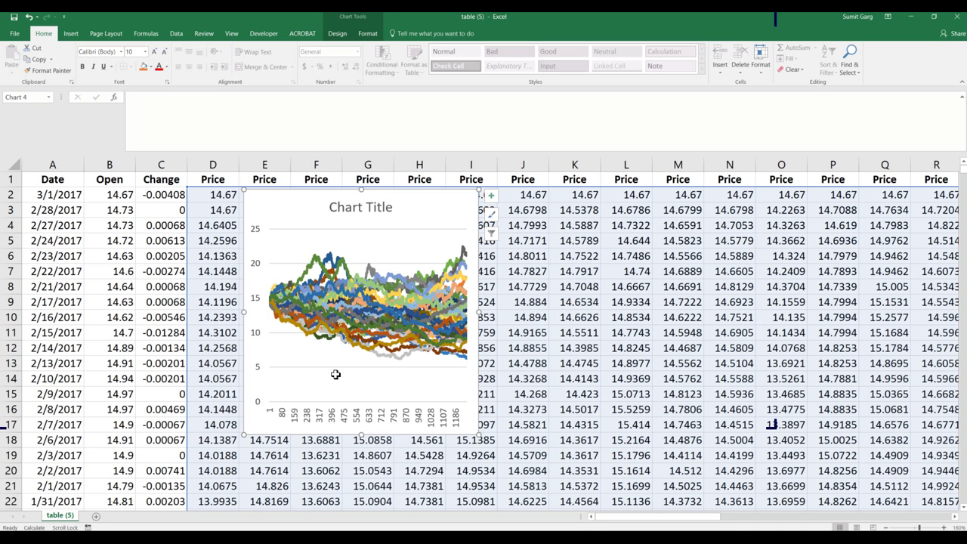
key("F9")
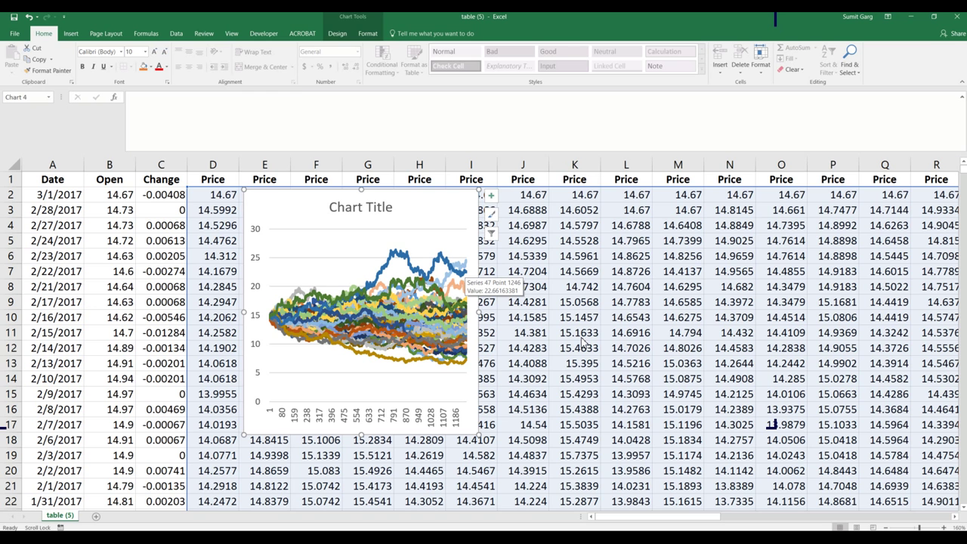
key("Escape")
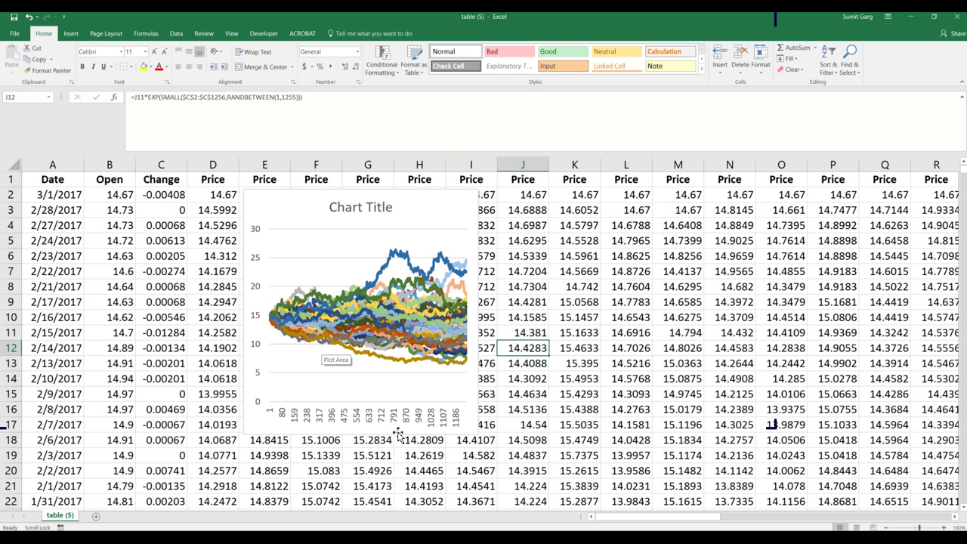
left_click(397, 432)
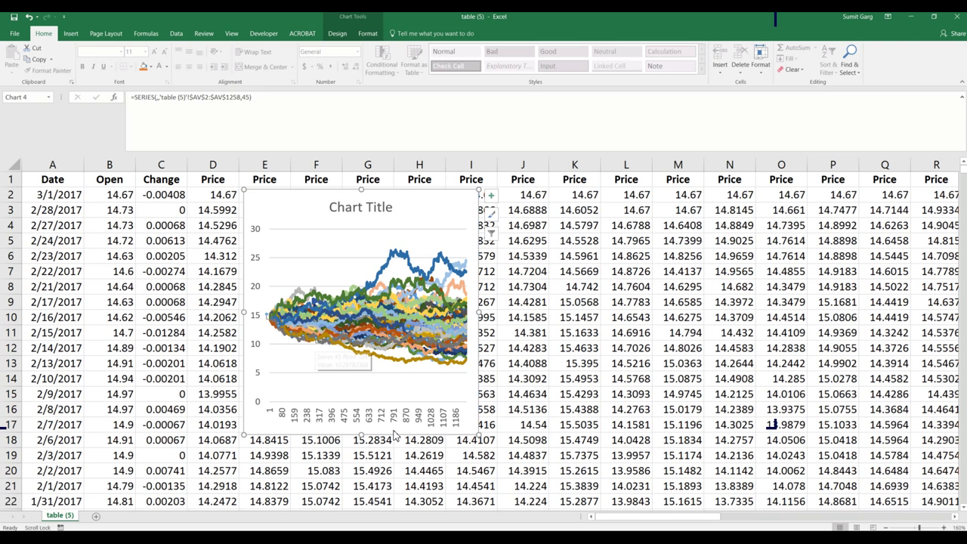
key("Up")
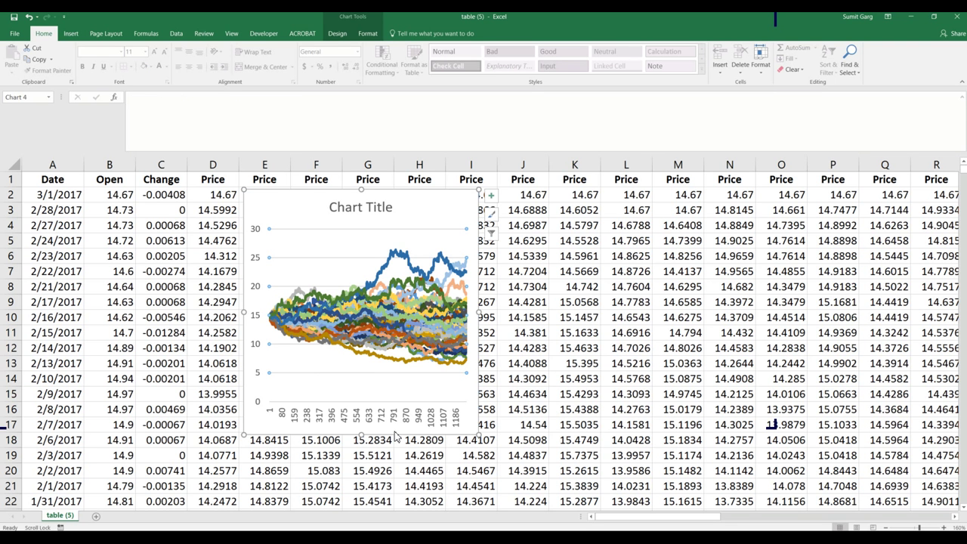
key("Escape")
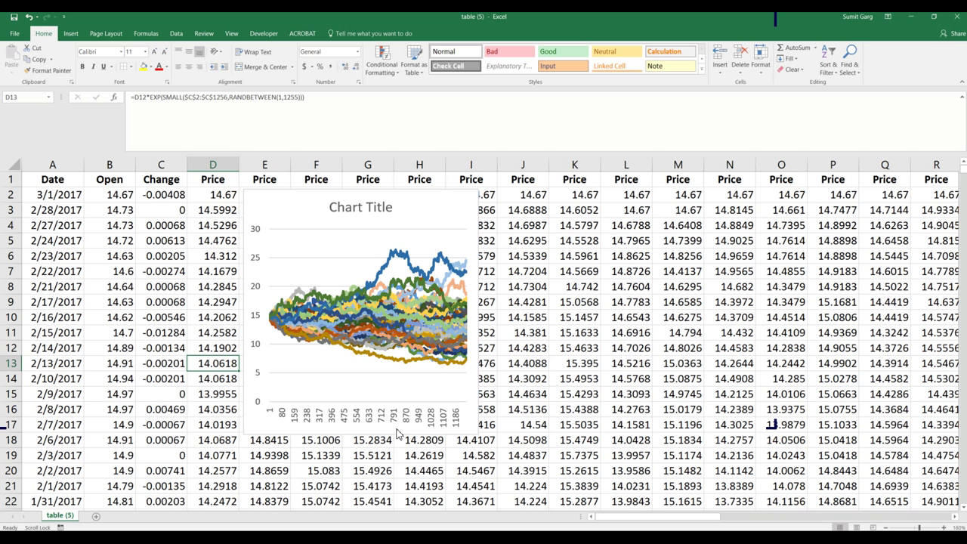
mouse_move(398, 433)
mouse_move(415, 410)
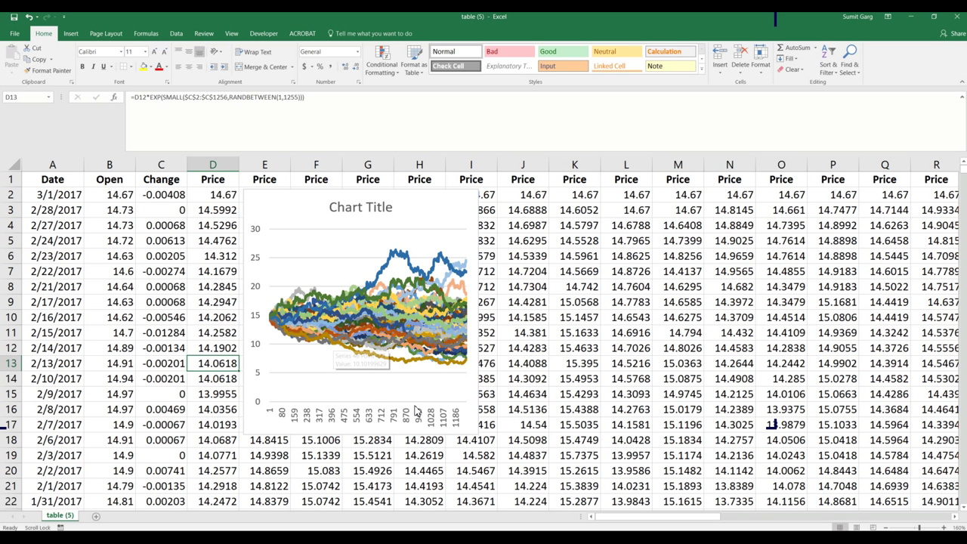